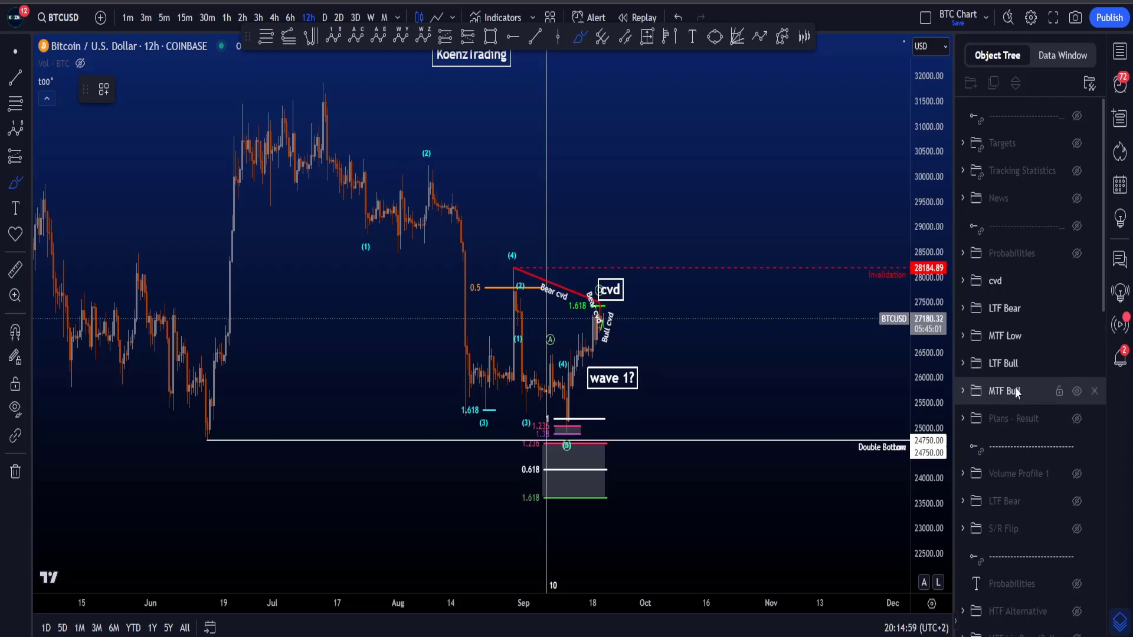
Brush temporary marks over the September price action, and undo them
mouse_move(289, 390)
mouse_down()
mouse_move(695, 413)
mouse_move(248, 366)
mouse_move(641, 380)
mouse_up()
mouse_move(603, 230)
mouse_down()
mouse_move(424, 381)
mouse_move(515, 424)
mouse_up()
key(ctrl+z)
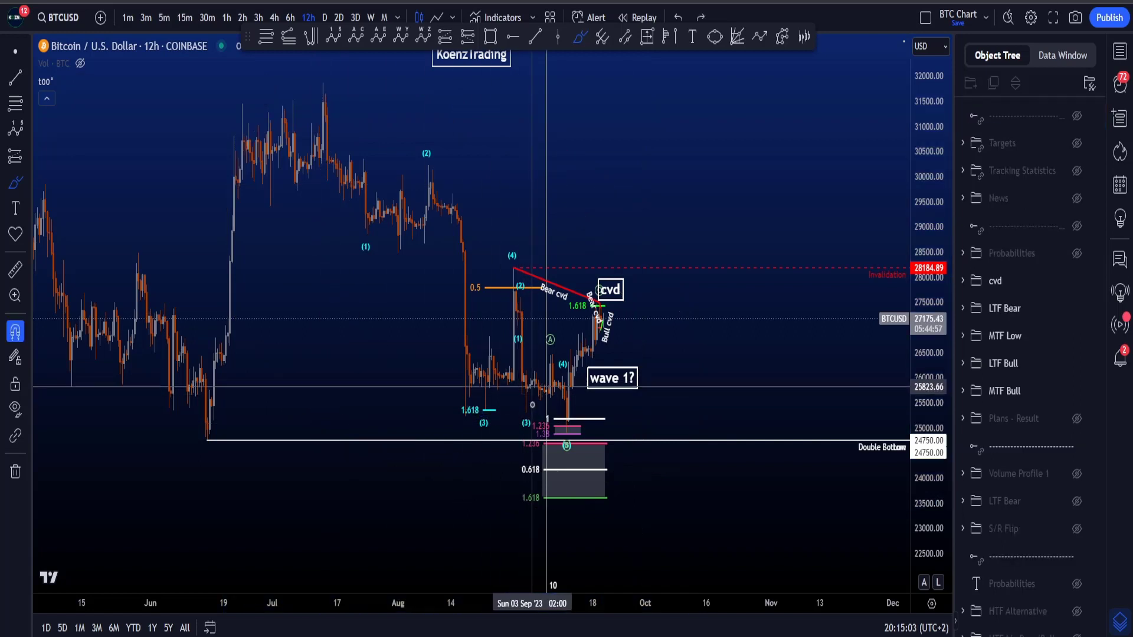
Hide the cvd, LTF Bear, MTF Low, LTF Bull and MTF Bull drawing groups and show Plans - Result
key(ctrl+alt+h)
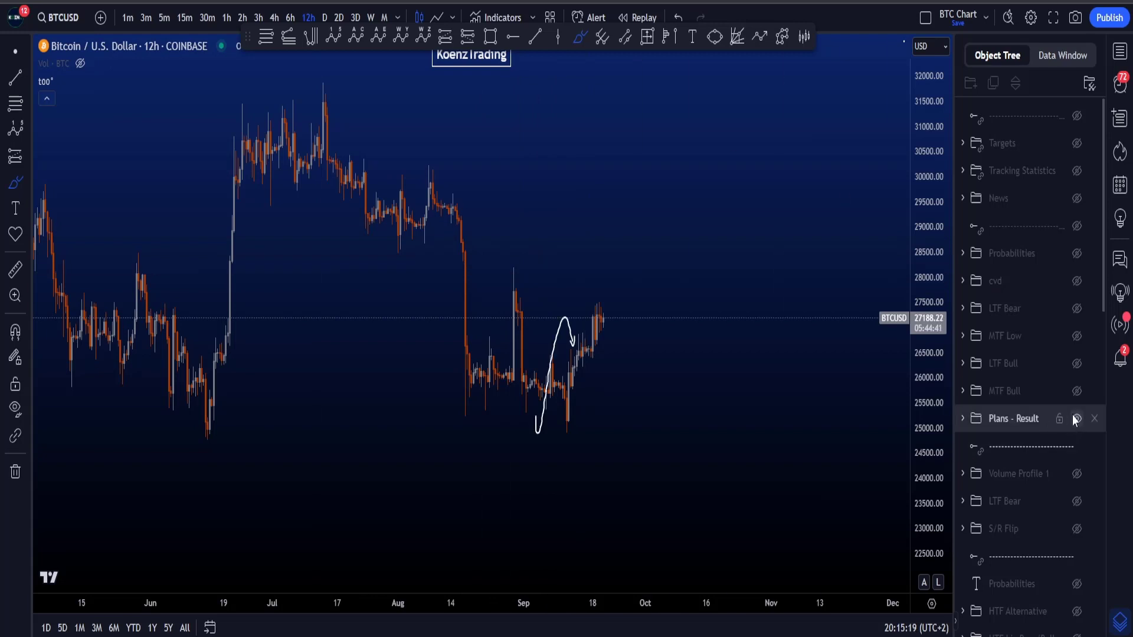
Brush the dip-and-rise price path from early September beside the planned path, and undo the strokes
scroll(673, 399, up, 3)
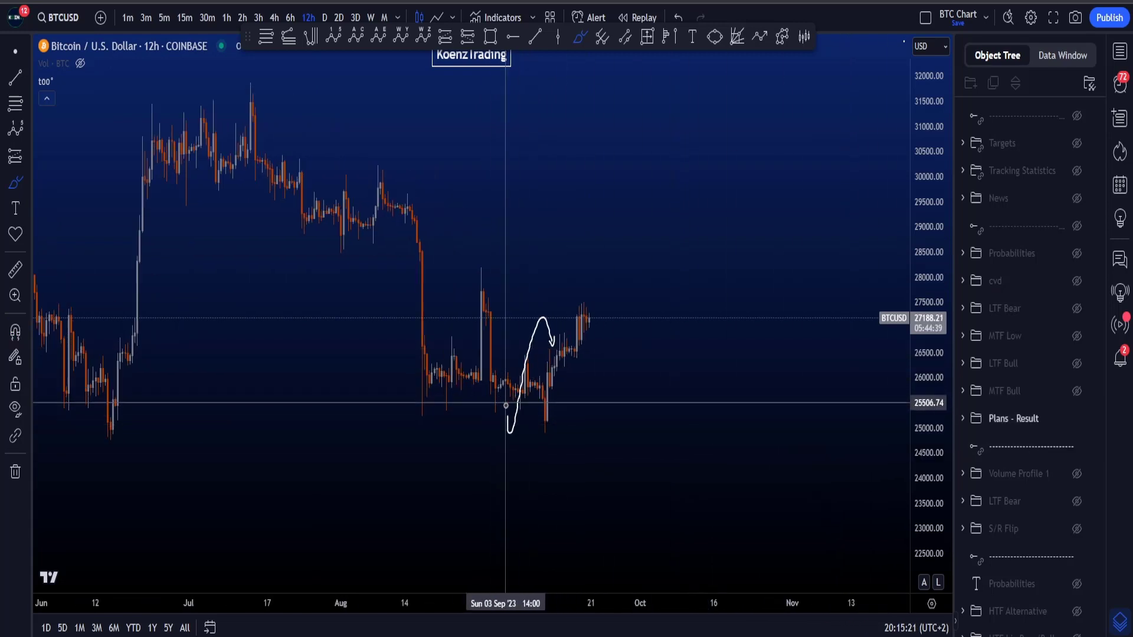
mouse_move(518, 385)
mouse_down()
mouse_move(549, 413)
mouse_move(582, 352)
mouse_up()
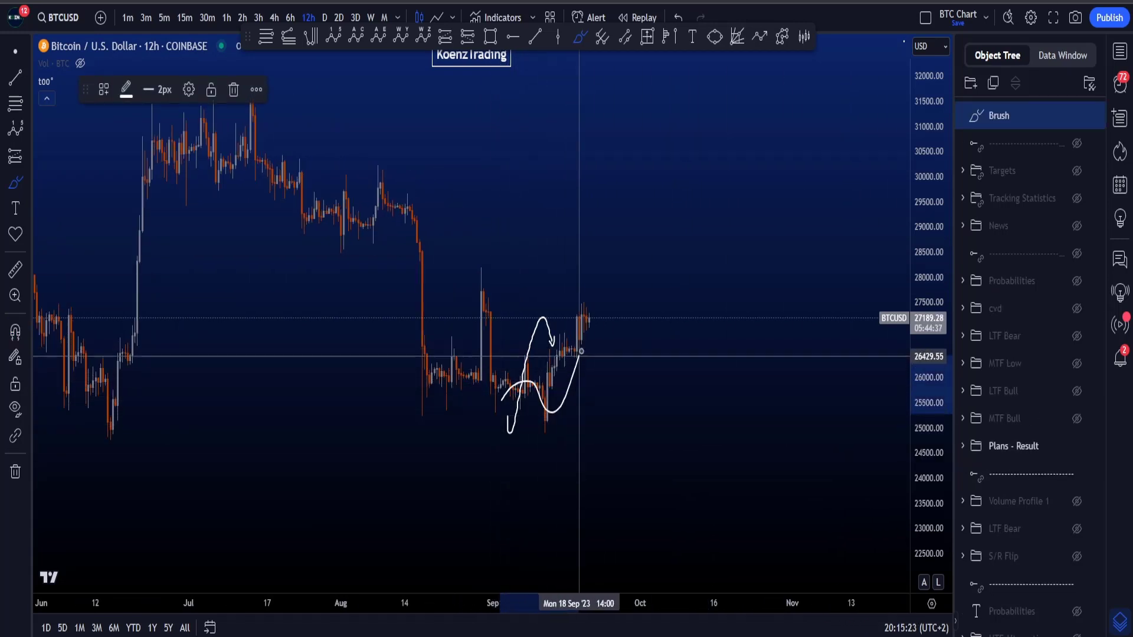
key(ctrl+z)
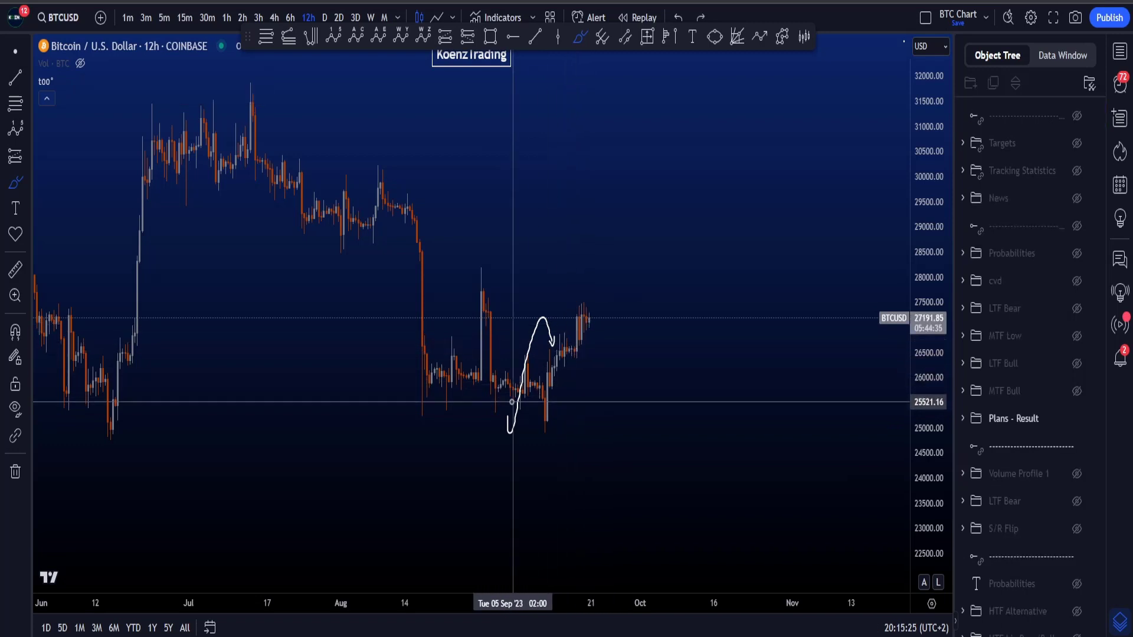
mouse_move(514, 396)
mouse_down()
mouse_move(569, 431)
mouse_move(584, 303)
mouse_move(561, 316)
mouse_move(604, 320)
mouse_up()
key(ctrl+z)
key(ctrl+z)
key(ctrl+z)
key(ctrl+z)
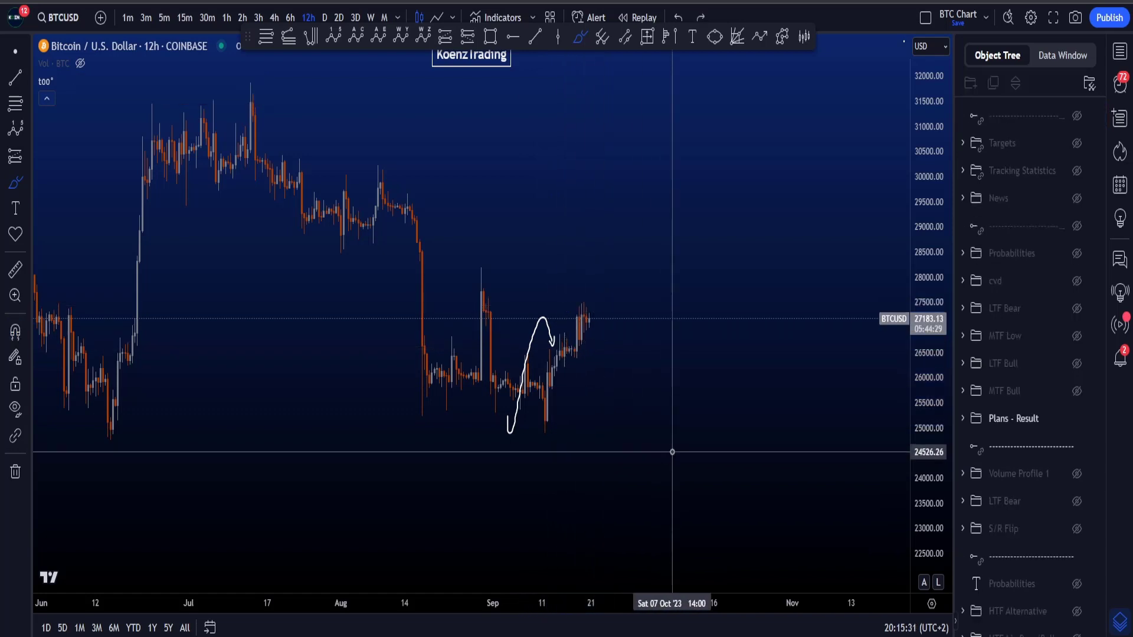
Hide the Plans - Result group, and try out brush paths starting from the current price before undoing them
click(1077, 419)
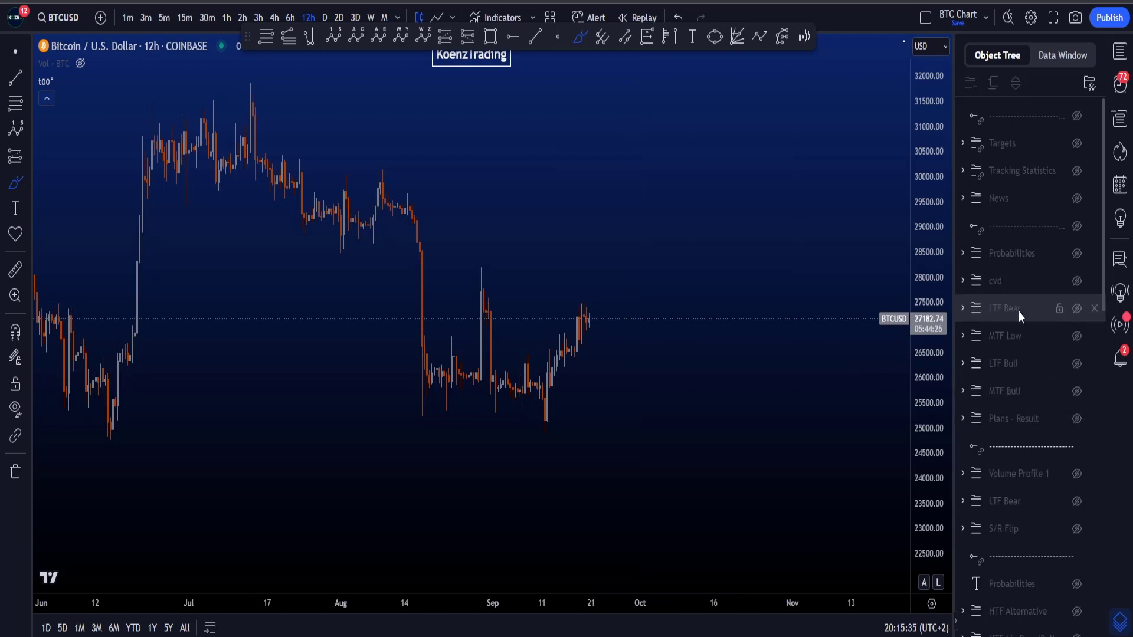
drag(591, 313, 657, 189)
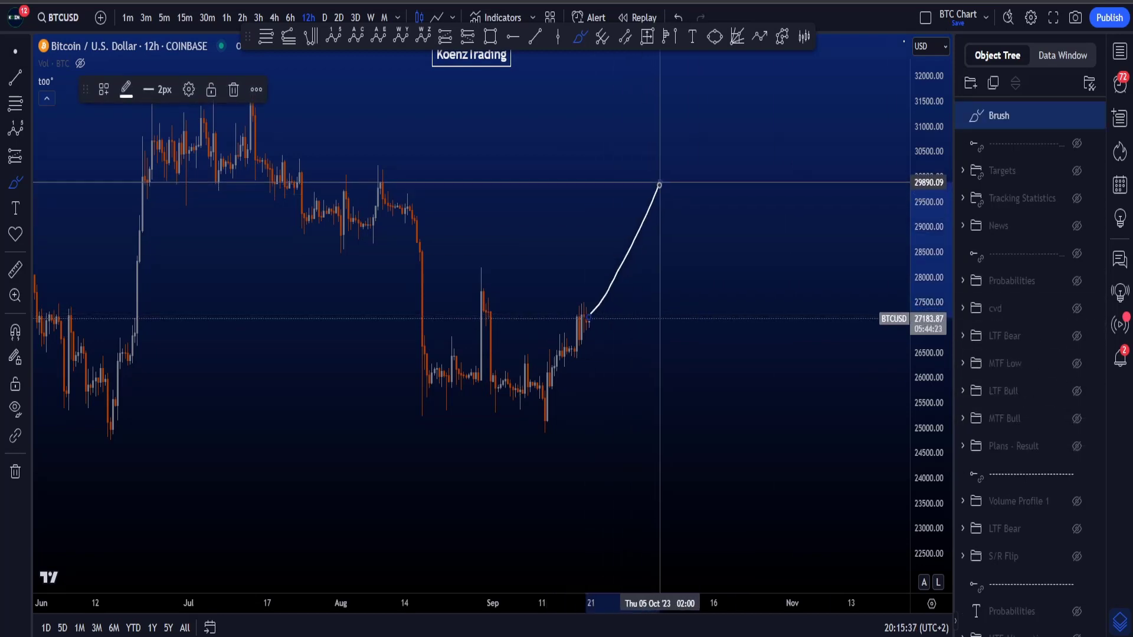
key(ctrl+z)
drag(589, 309, 621, 324)
key(ctrl+z)
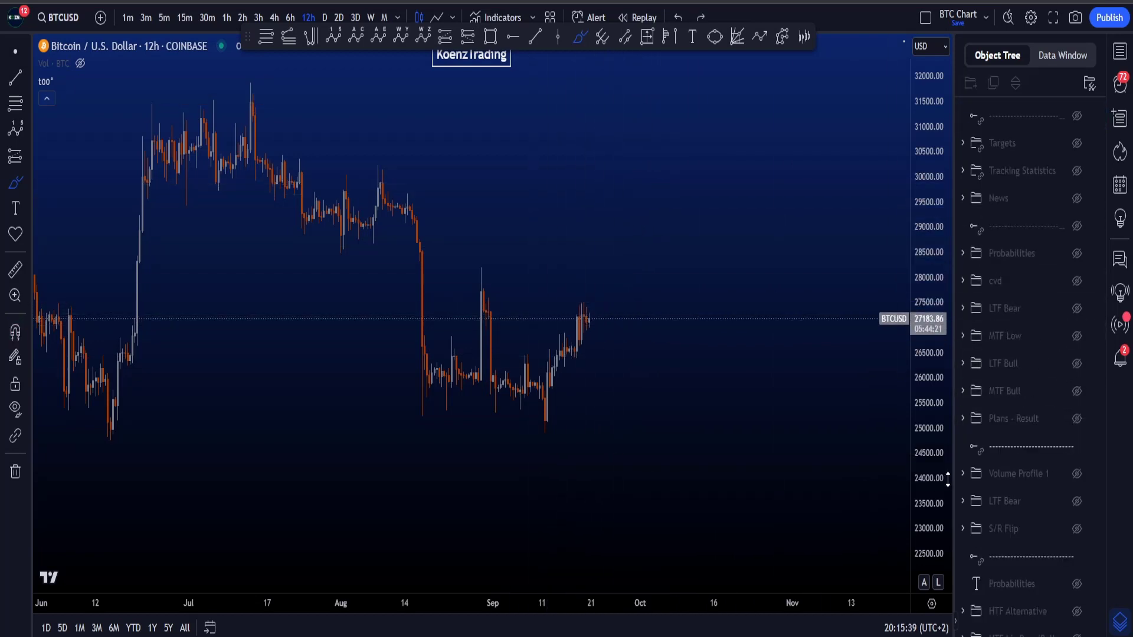
Show the MTF Bull group, and trace its waves (1) to (5) with a temporary brush stroke
click(1077, 391)
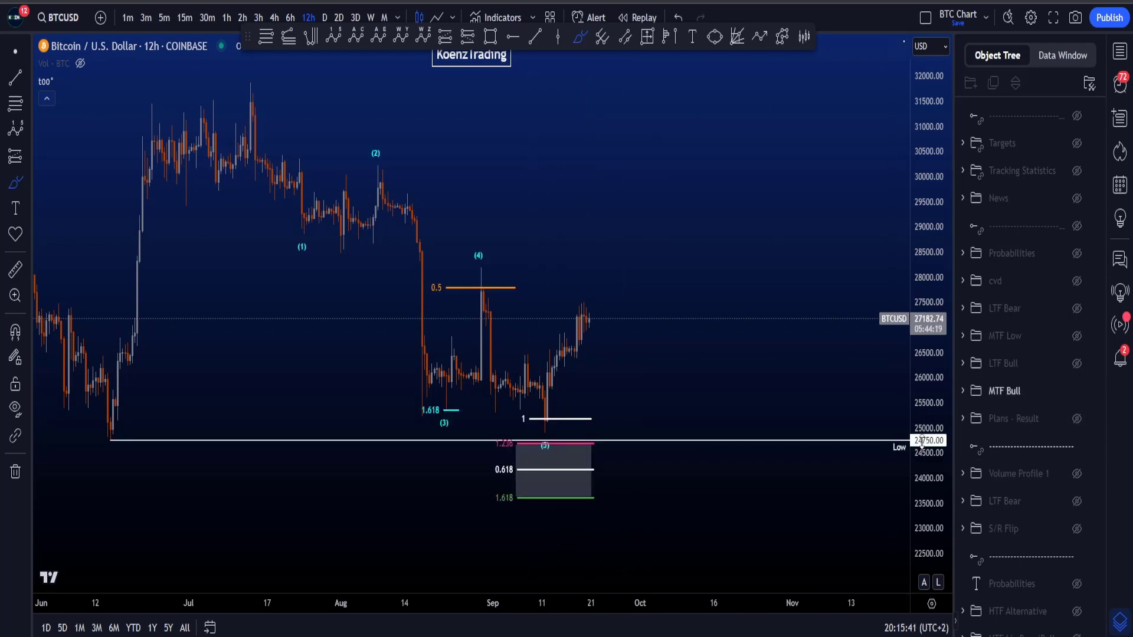
drag(921, 441, 928, 437)
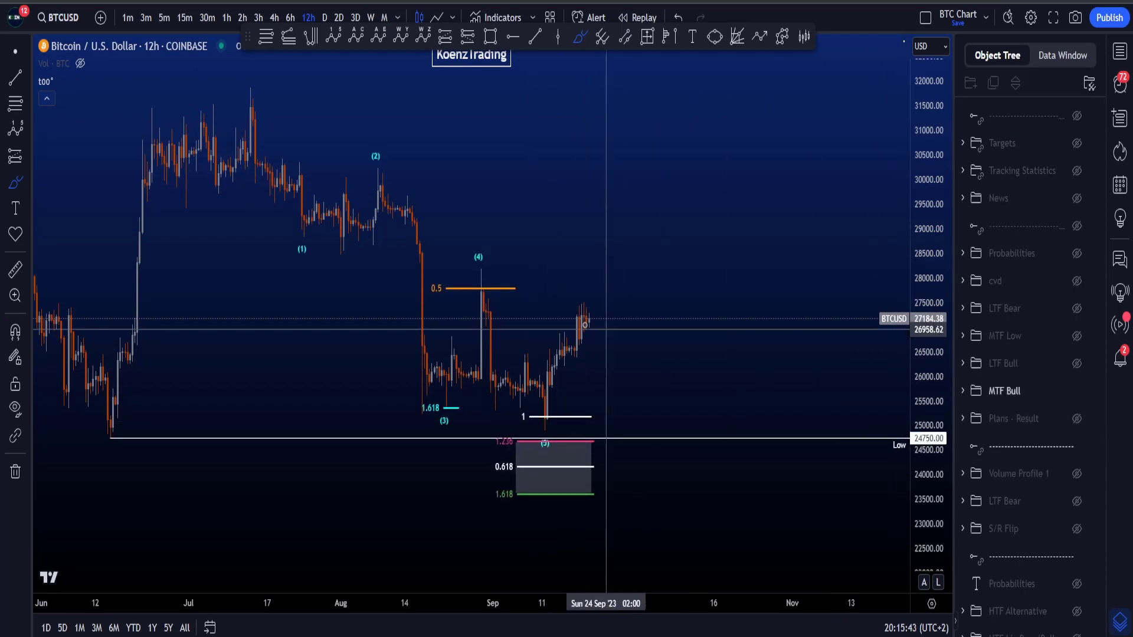
mouse_move(248, 124)
mouse_down()
mouse_move(306, 237)
mouse_move(442, 340)
mouse_up()
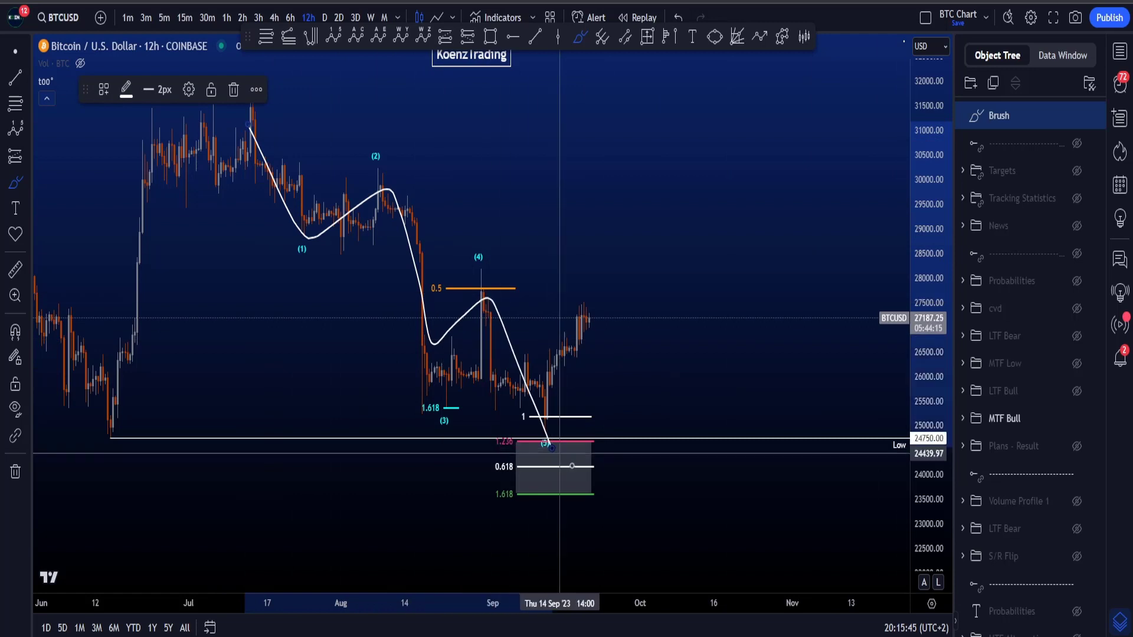
key(ctrl+z)
Brush a projected rally from the wave (5) low into October, and undo both strokes
mouse_move(523, 416)
mouse_down()
mouse_move(632, 309)
mouse_move(689, 186)
mouse_up()
mouse_move(615, 219)
mouse_down()
mouse_move(748, 228)
mouse_move(750, 278)
mouse_up()
key(ctrl+z)
key(ctrl+z)
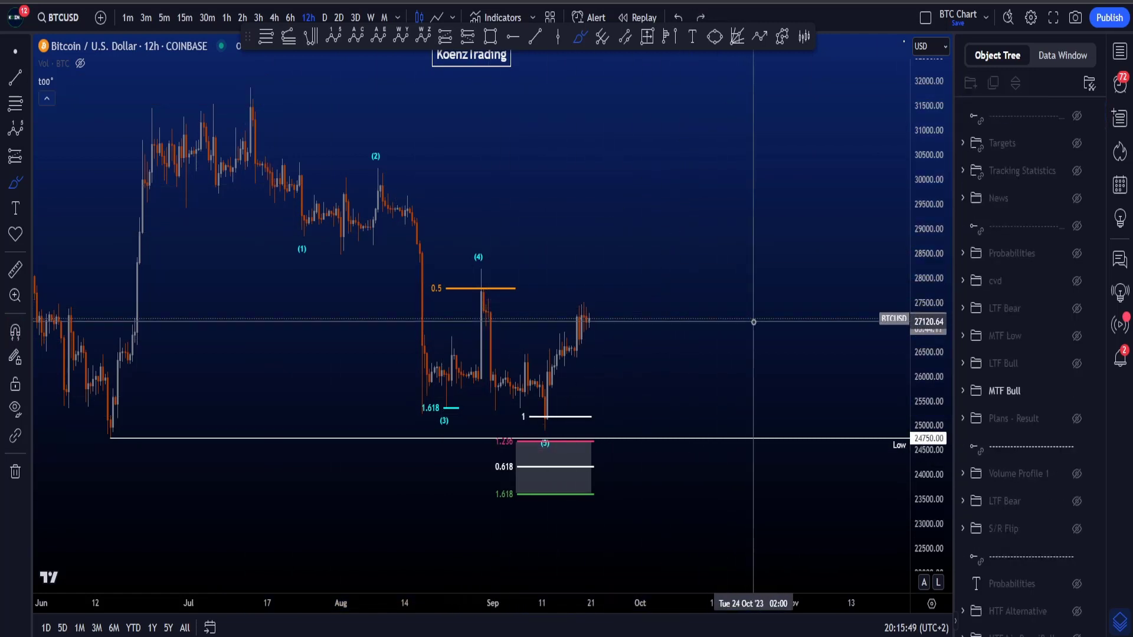
Circle the white 1 extension level at the wave (5) low with the brush, and undo the circle
drag(930, 401, 930, 415)
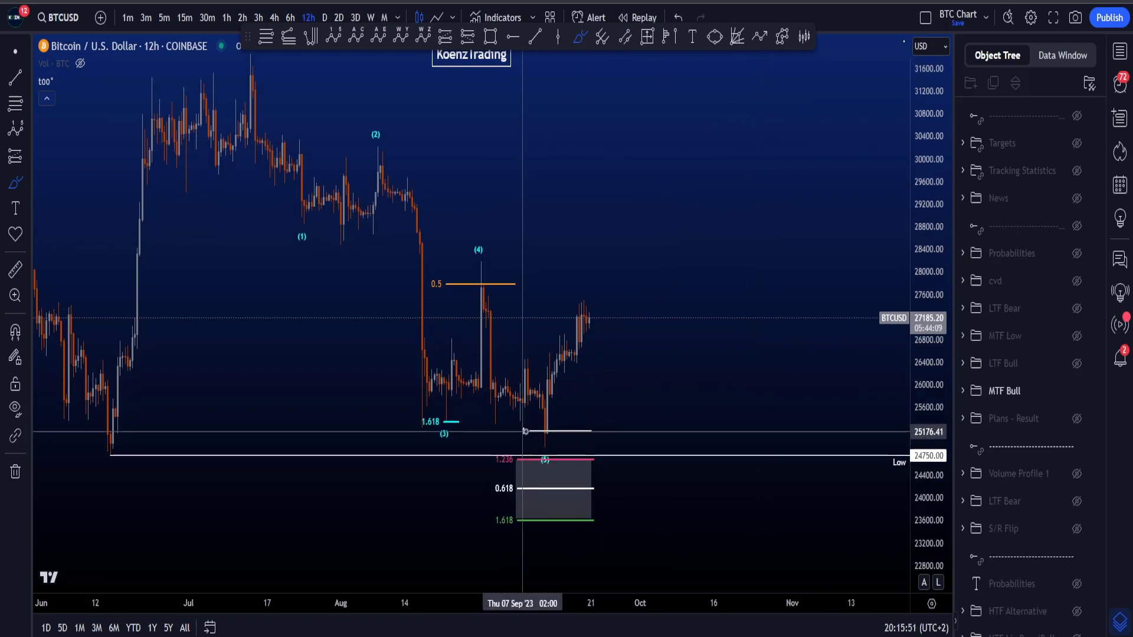
mouse_move(550, 421)
mouse_down()
mouse_move(527, 443)
mouse_move(606, 431)
mouse_up()
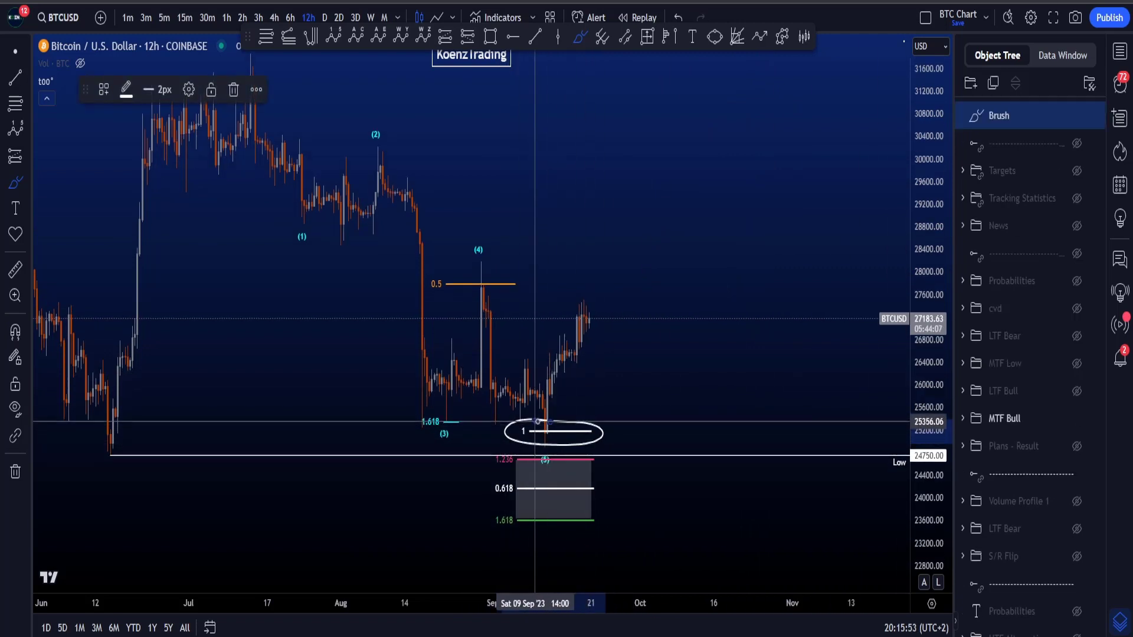
key(ctrl+z)
Brush a line linking the July high, wave (1) and wave (4), and undo the marks
mouse_move(256, 58)
mouse_down()
mouse_move(241, 77)
mouse_move(273, 177)
mouse_move(307, 223)
mouse_move(480, 291)
mouse_move(468, 262)
mouse_up()
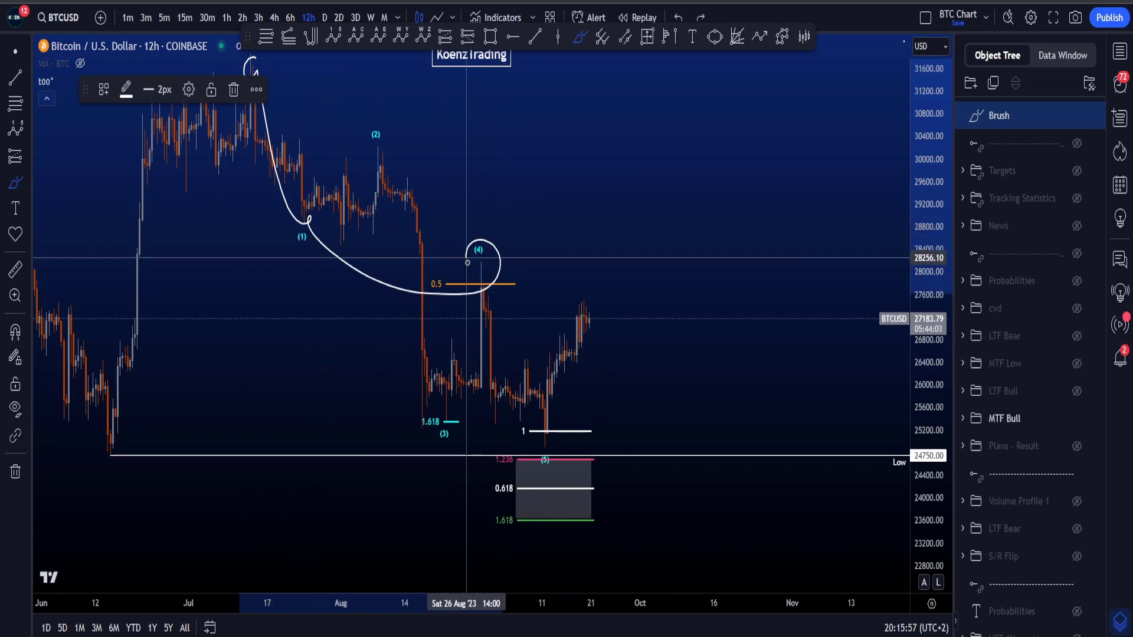
key(ctrl+z)
mouse_move(593, 412)
mouse_down()
mouse_move(523, 415)
mouse_move(531, 449)
mouse_move(598, 411)
mouse_up()
key(ctrl+z)
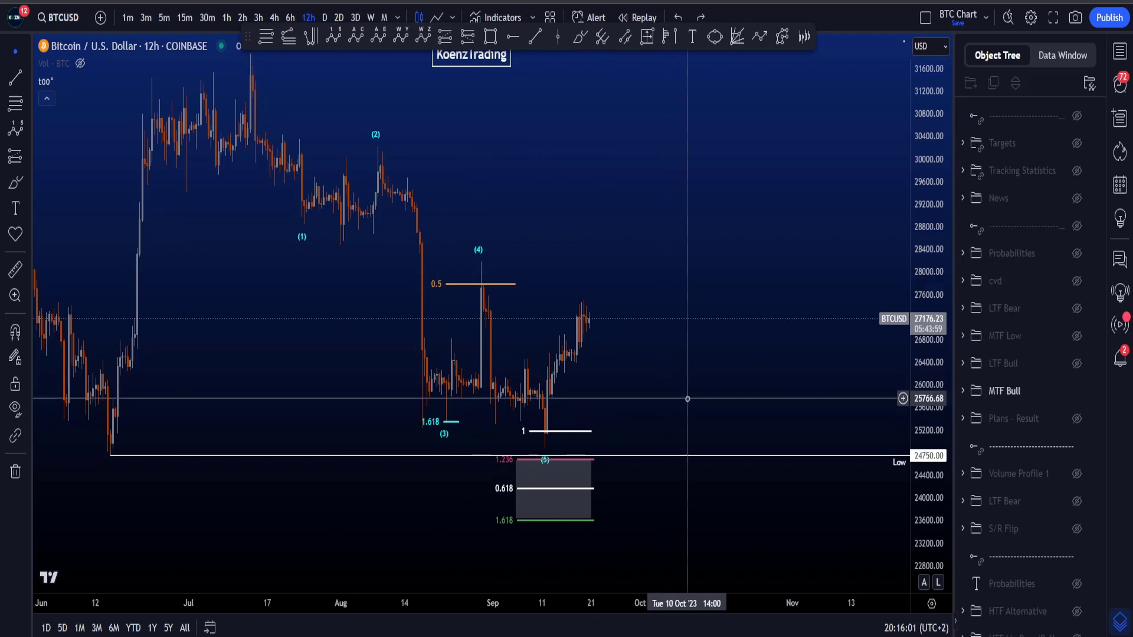
Circle the 1.236, 0.618 and 1.618 level labels of the target box with the brush, and undo the circle
drag(690, 396, 727, 347)
drag(934, 477, 933, 389)
scroll(654, 354, up, 2)
drag(702, 375, 686, 343)
drag(944, 232, 944, 260)
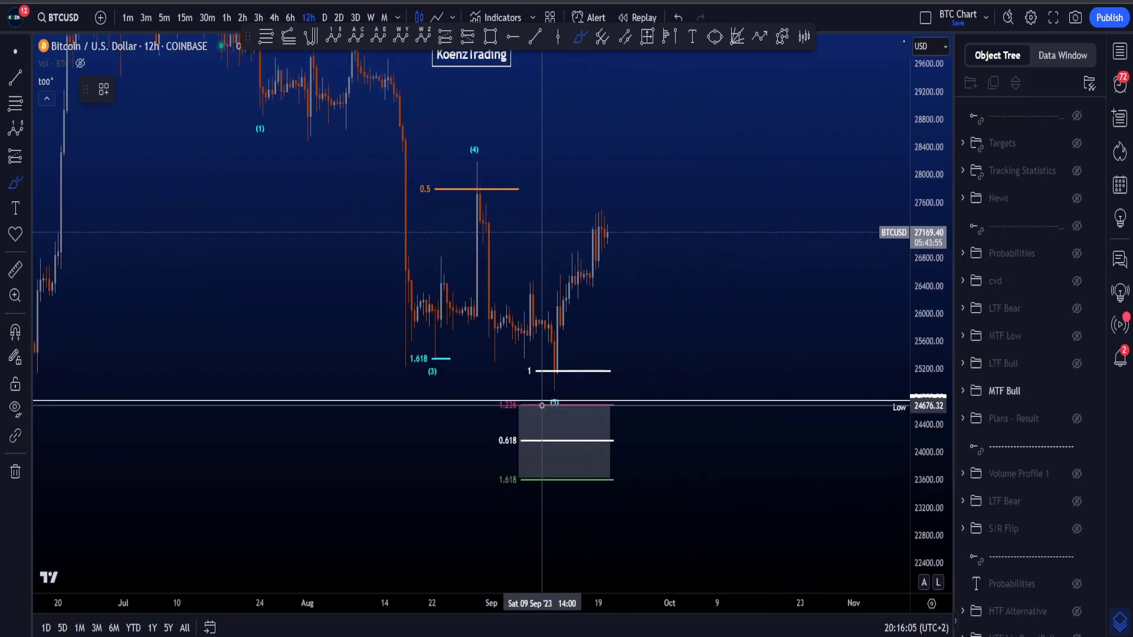
mouse_move(521, 391)
mouse_down()
mouse_move(484, 400)
mouse_move(471, 463)
mouse_move(519, 493)
mouse_move(534, 427)
mouse_move(520, 391)
mouse_up()
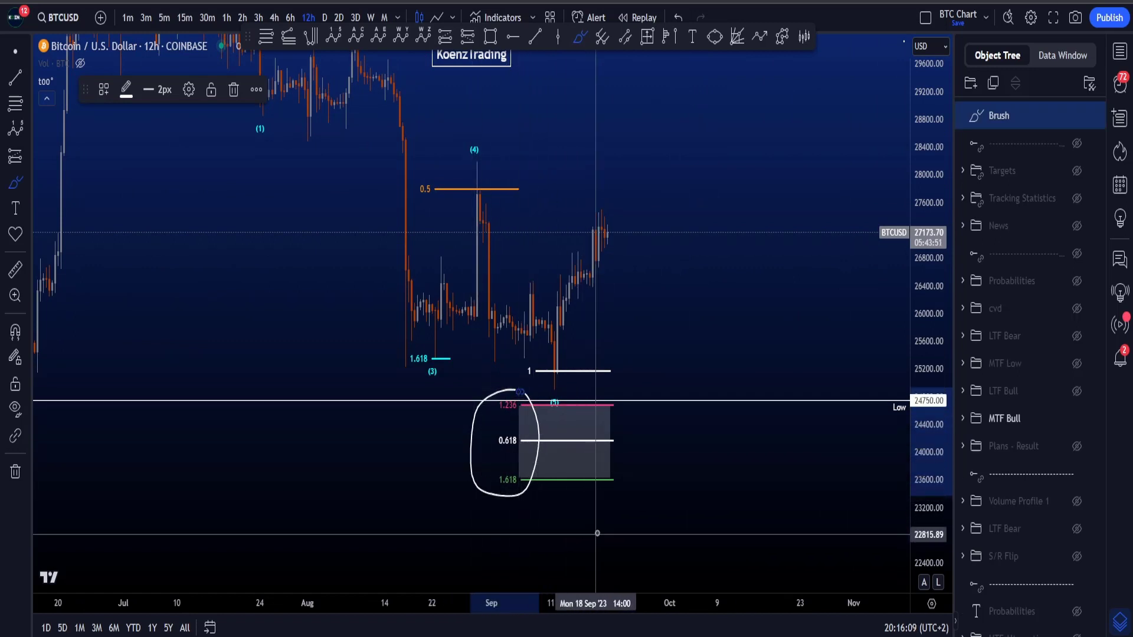
key(ctrl+z)
Brush marks from wave (3) up to wave (4) and over the target box, undoing each mark
mouse_move(455, 347)
mouse_down()
mouse_move(415, 380)
mouse_move(444, 341)
mouse_move(486, 159)
mouse_move(475, 159)
mouse_up()
key(ctrl+z)
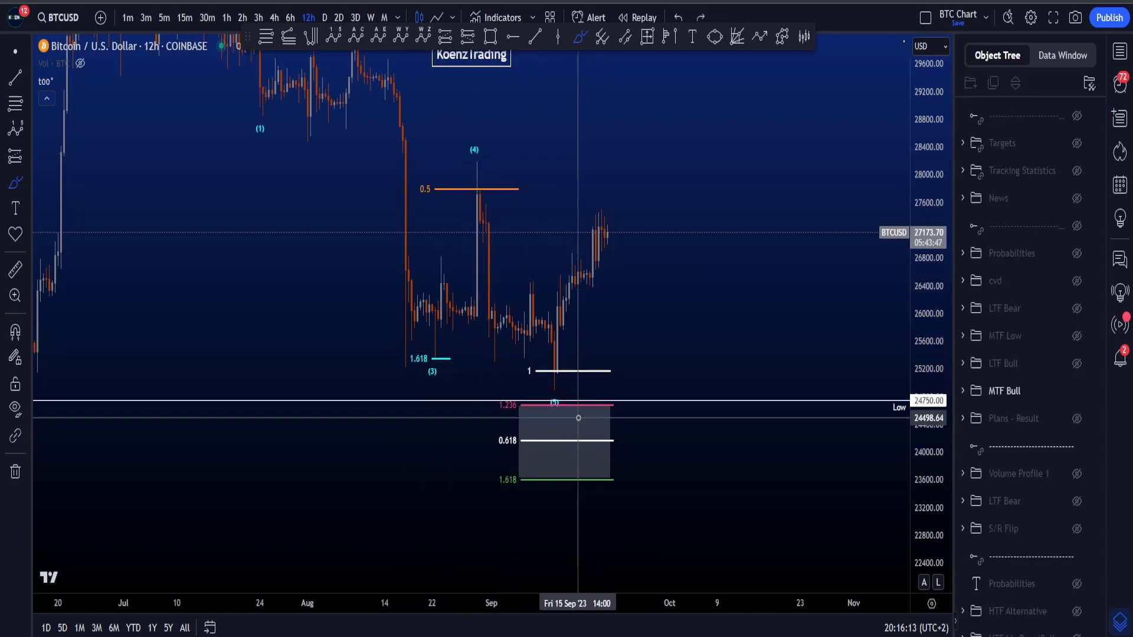
mouse_move(575, 382)
mouse_down()
mouse_move(469, 417)
mouse_move(645, 451)
mouse_up()
key(ctrl+z)
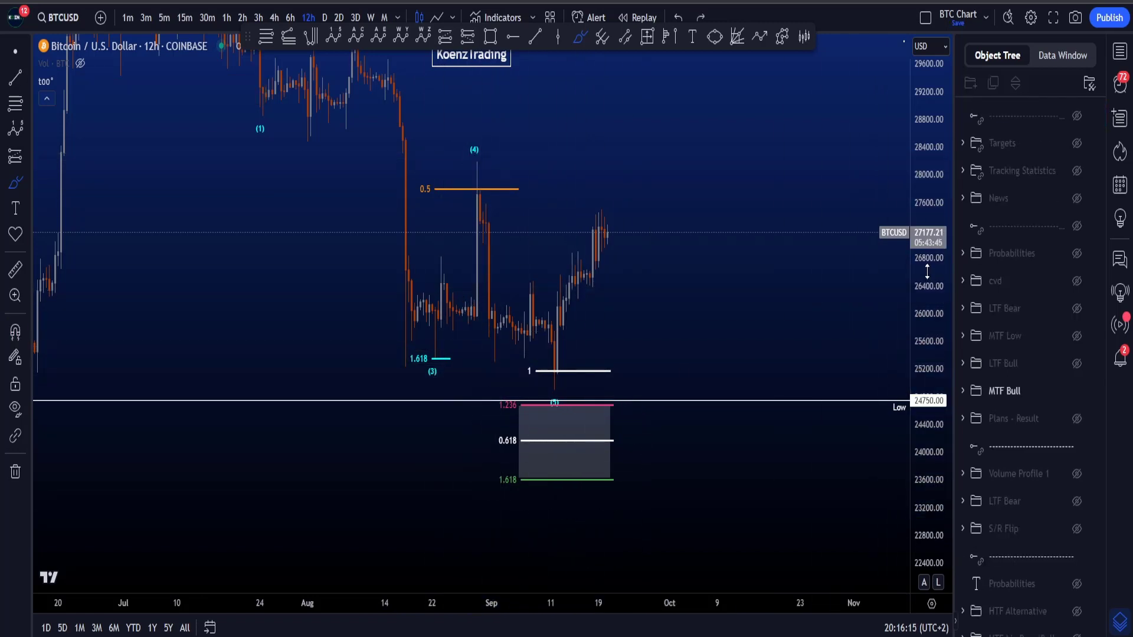
Brush a mark linking the June low to wave (5) along the 24750 Low line, and undo it
drag(925, 271, 922, 406)
scroll(855, 403, down, 2)
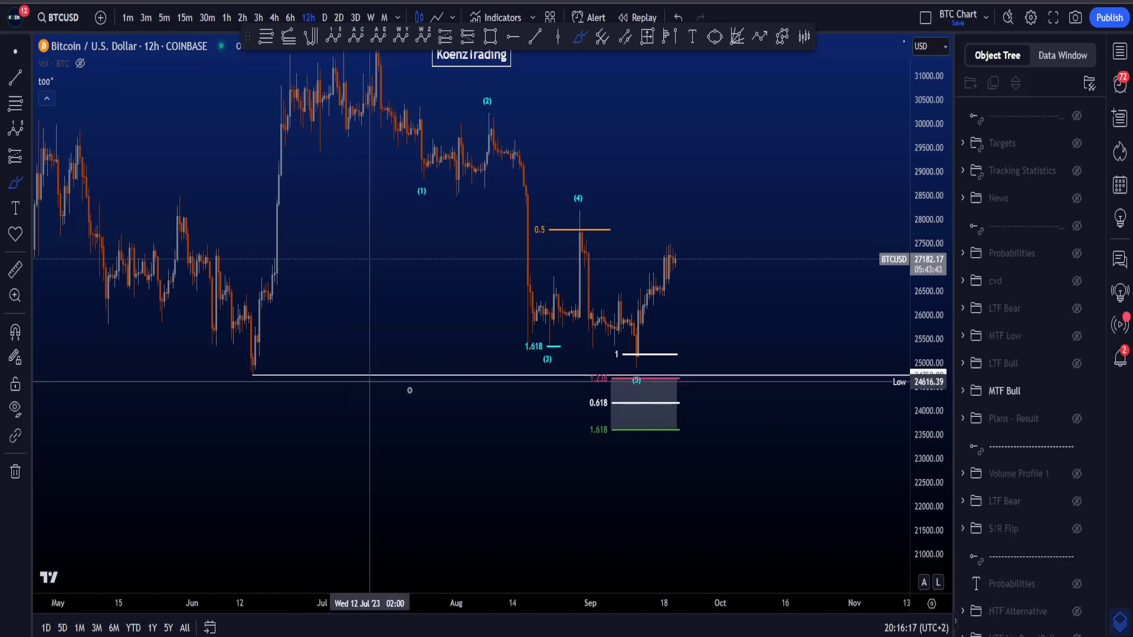
mouse_move(241, 361)
mouse_down()
mouse_move(599, 377)
mouse_move(634, 357)
mouse_move(652, 372)
mouse_up()
key(ctrl+z)
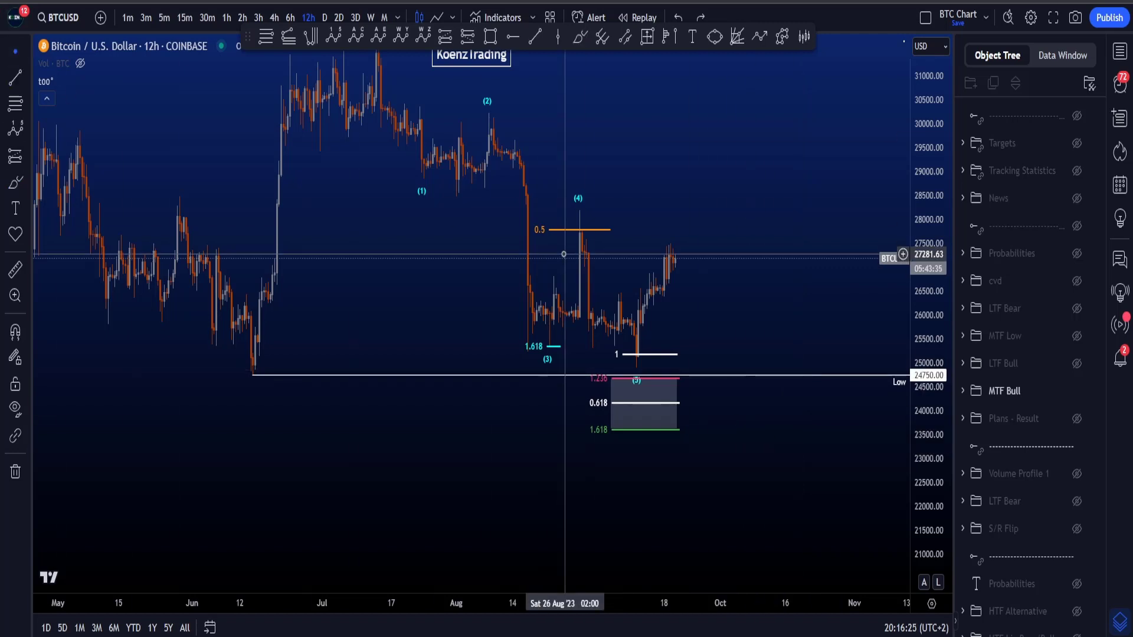
Circle the decline from wave (4) to wave (5) with the brush, and delete the circle
drag(808, 319, 848, 401)
scroll(738, 336, up, 3)
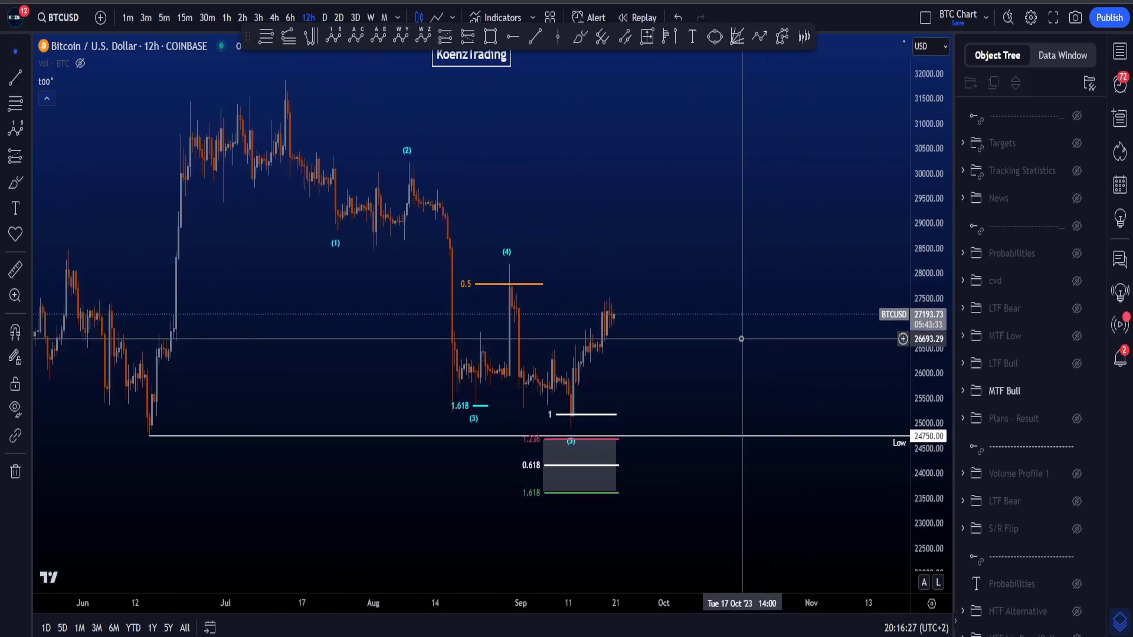
mouse_move(370, 263)
mouse_down()
mouse_move(463, 330)
mouse_move(373, 405)
mouse_up()
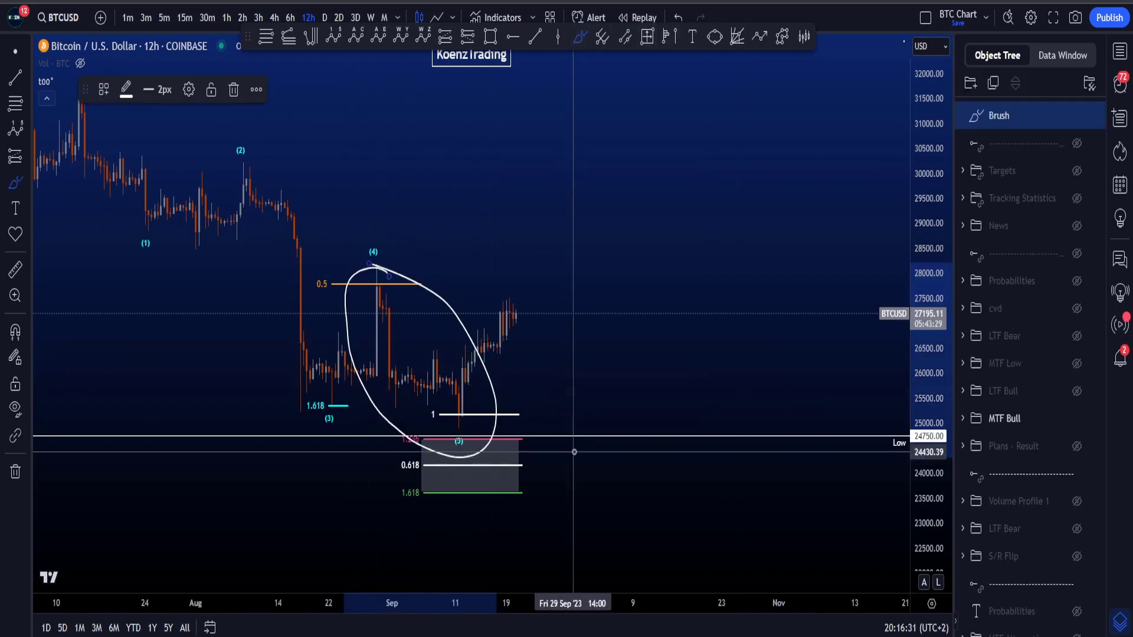
key(Delete)
Brush a loop around wave (5) that continues into a rise above the current price, and delete it
mouse_move(469, 424)
mouse_down()
mouse_move(456, 451)
mouse_move(556, 272)
mouse_up()
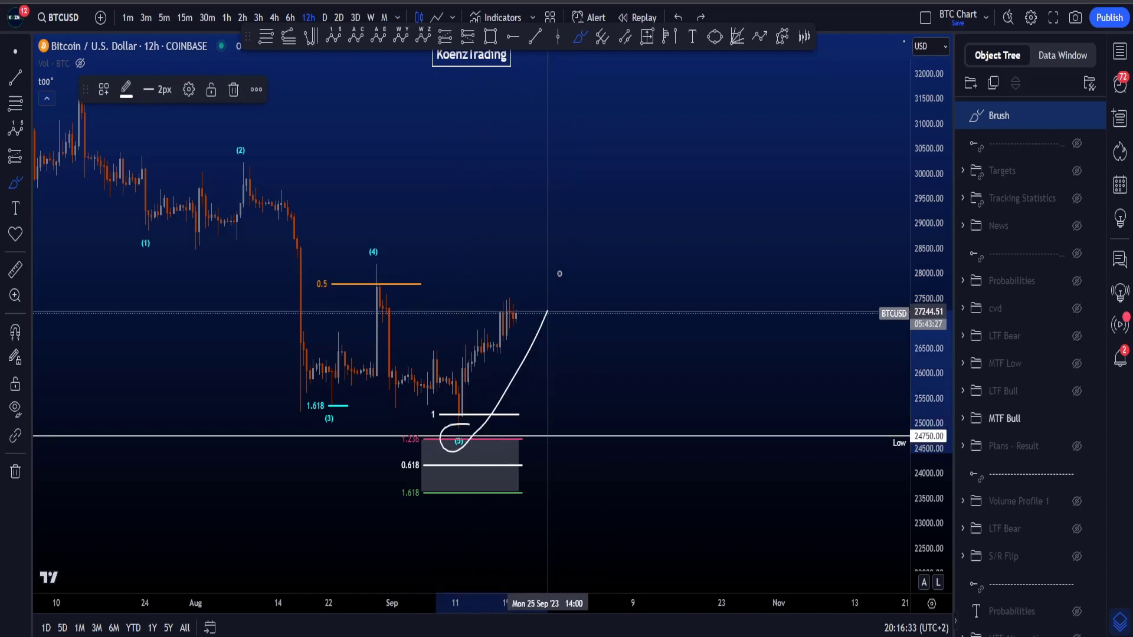
key(Delete)
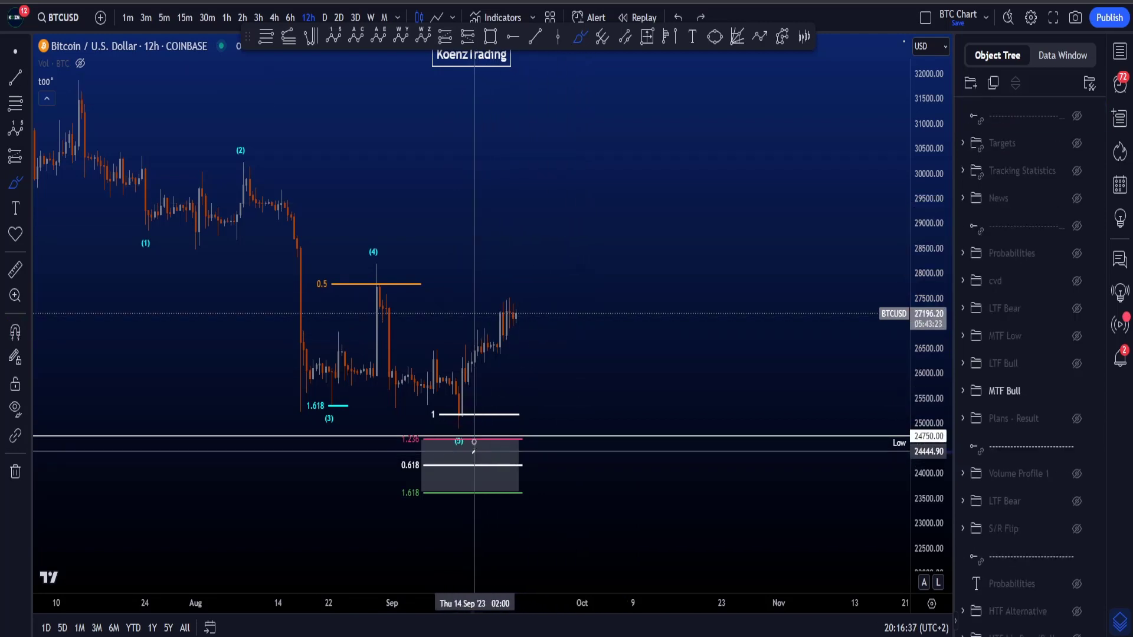
Brush temporary marks around waves (4) and (5) of the MTF Bull count, and remove them all
mouse_move(474, 451)
mouse_down()
mouse_move(407, 281)
mouse_move(366, 313)
mouse_move(399, 406)
mouse_up()
key(Delete)
mouse_move(392, 248)
mouse_down()
mouse_move(367, 242)
mouse_move(384, 246)
mouse_up()
key(Delete)
mouse_move(328, 283)
mouse_down()
mouse_move(452, 354)
mouse_move(423, 439)
mouse_move(360, 280)
mouse_move(392, 283)
mouse_move(377, 328)
mouse_move(432, 363)
mouse_move(460, 423)
mouse_up()
key(Delete)
key(Delete)
key(ctrl+z)
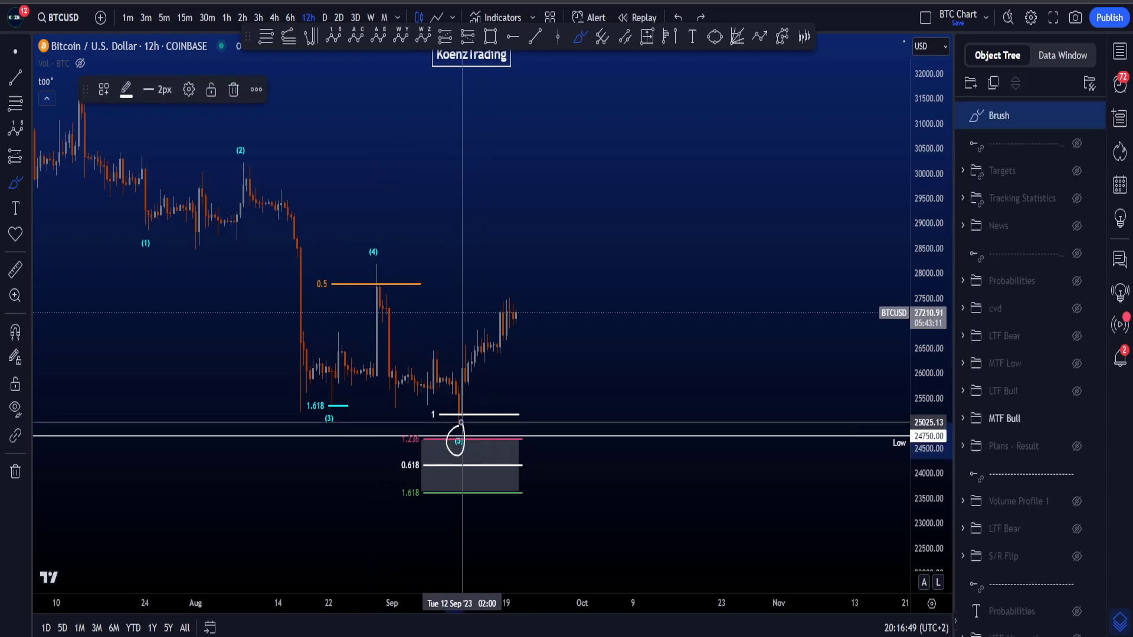
key(ctrl+z)
Hide the MTF Bull group, show the LTF Bull group, and switch the chart to the 1h timeframe
click(1078, 391)
click(1077, 364)
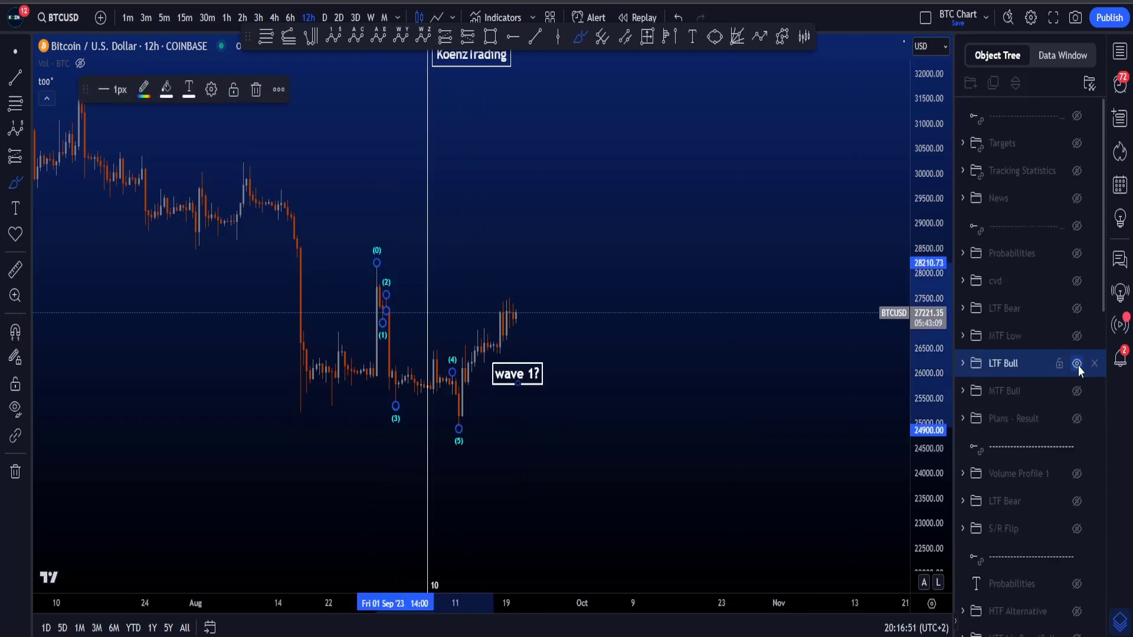
click(227, 18)
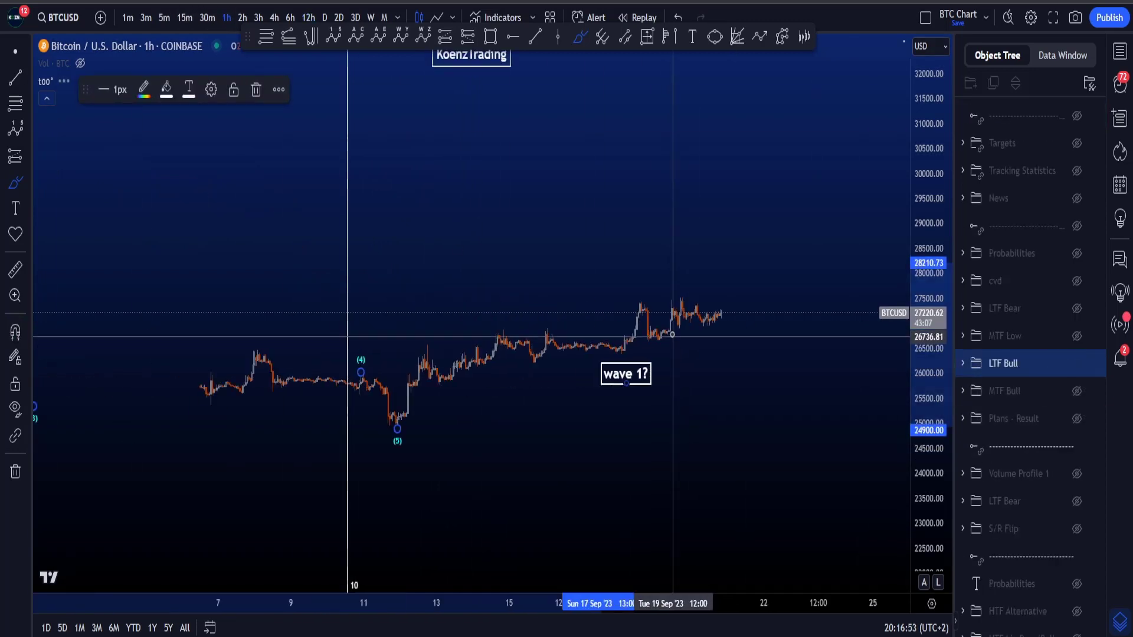
Circle waves (1) and (2) of the LTF Bull count with the brush
drag(935, 517, 936, 472)
scroll(579, 367, up, 5)
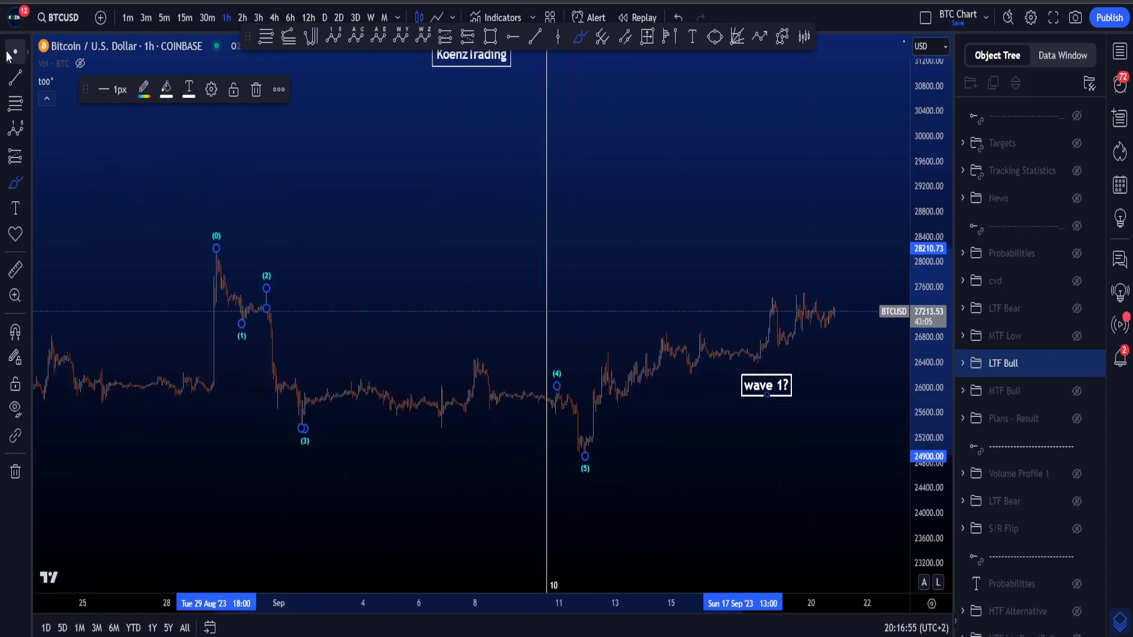
drag(389, 283, 500, 207)
drag(928, 475, 957, 360)
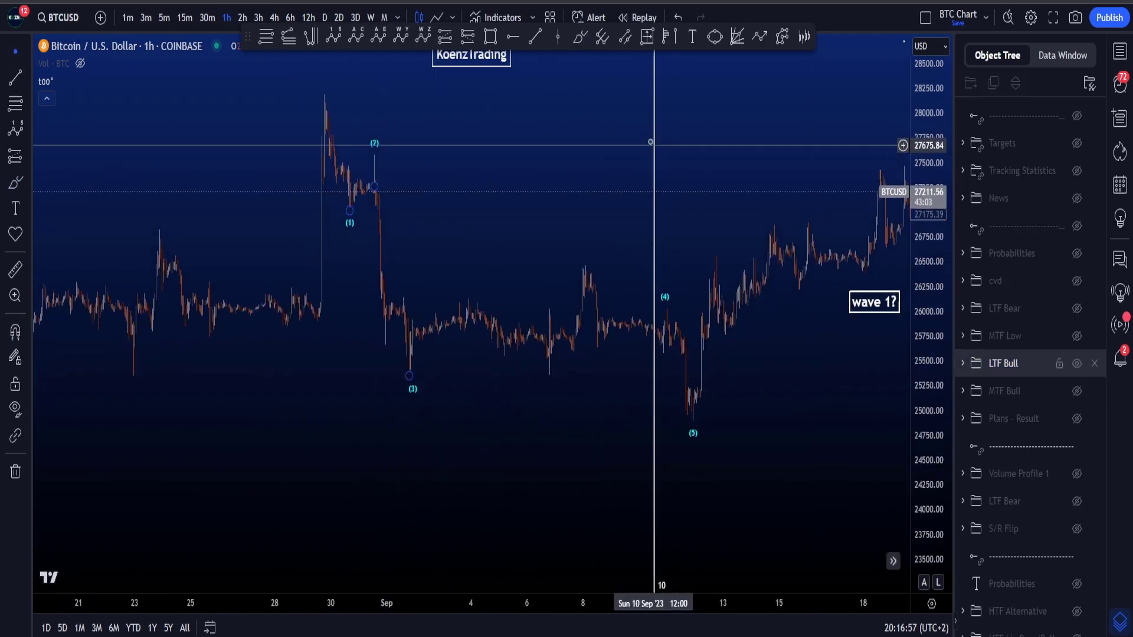
scroll(652, 144, up, 2)
drag(691, 125, 685, 164)
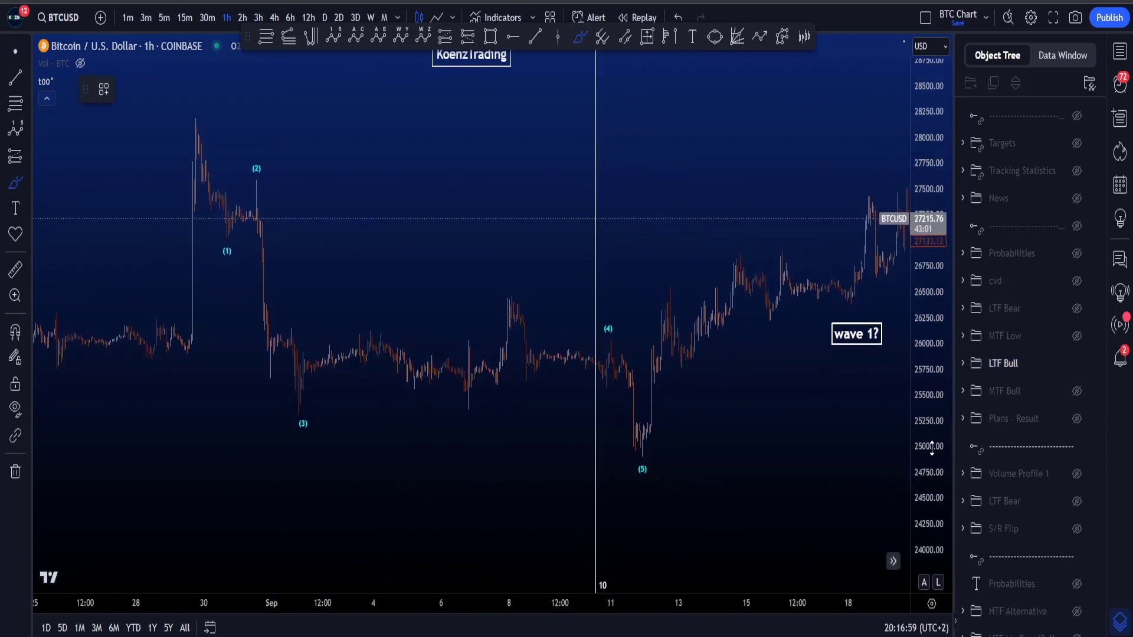
scroll(678, 401, up, 2)
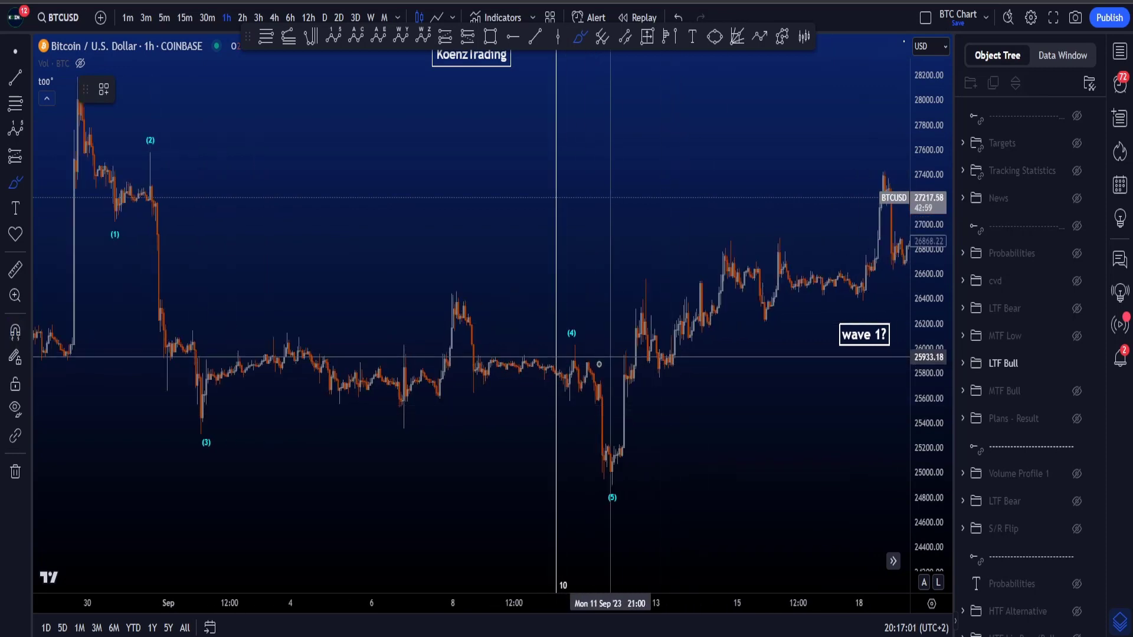
mouse_move(166, 127)
mouse_down()
mouse_move(140, 131)
mouse_move(166, 118)
mouse_up()
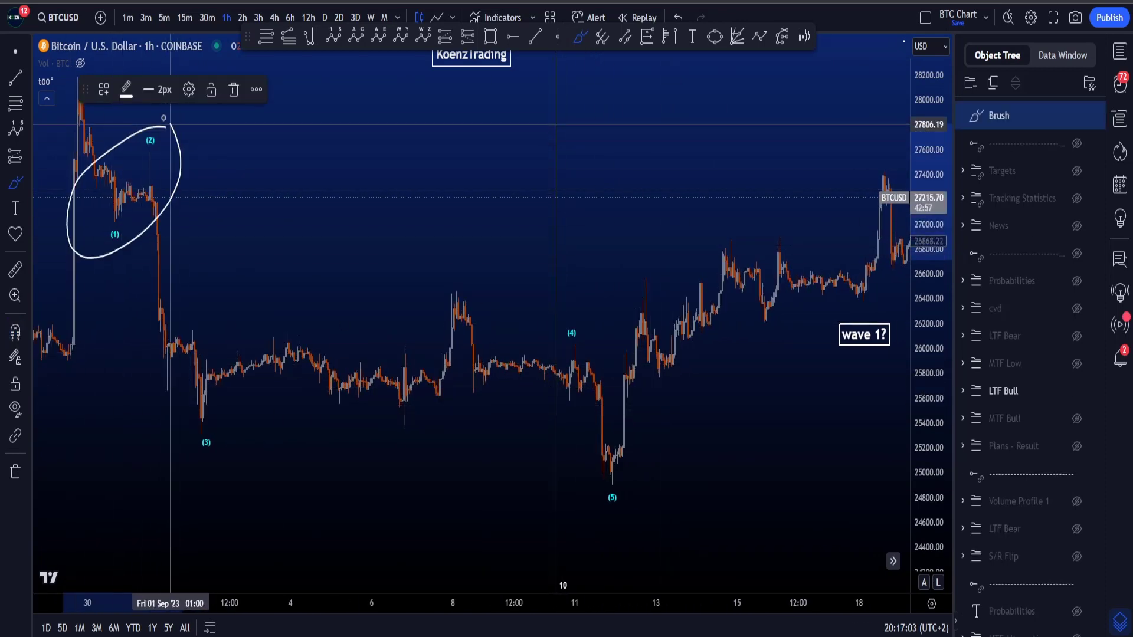
Remove the loop around waves (1) and (2), and briefly circle wave (4) with the brush, undoing that mark too
key(ctrl+z)
mouse_move(581, 321)
mouse_down()
mouse_move(182, 391)
mouse_move(584, 330)
mouse_up()
key(ctrl+z)
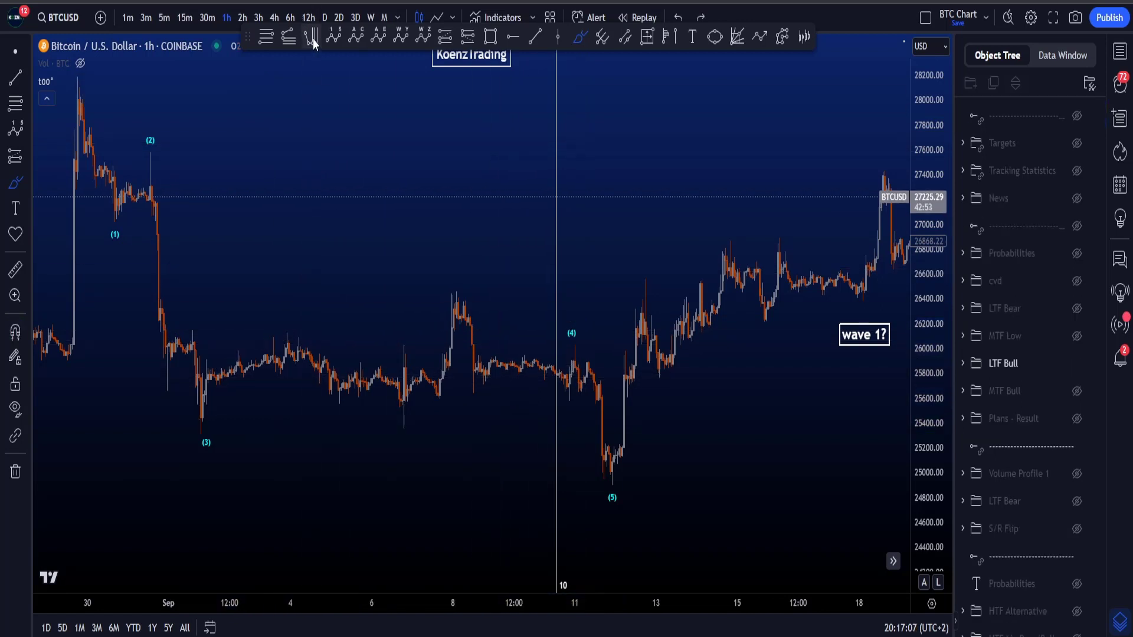
Brush temporary marks tracing waves (1) to (3), circling wave (4), and looping waves (1) and (2), undoing each one
mouse_move(130, 211)
mouse_down()
mouse_move(150, 155)
mouse_move(196, 439)
mouse_up()
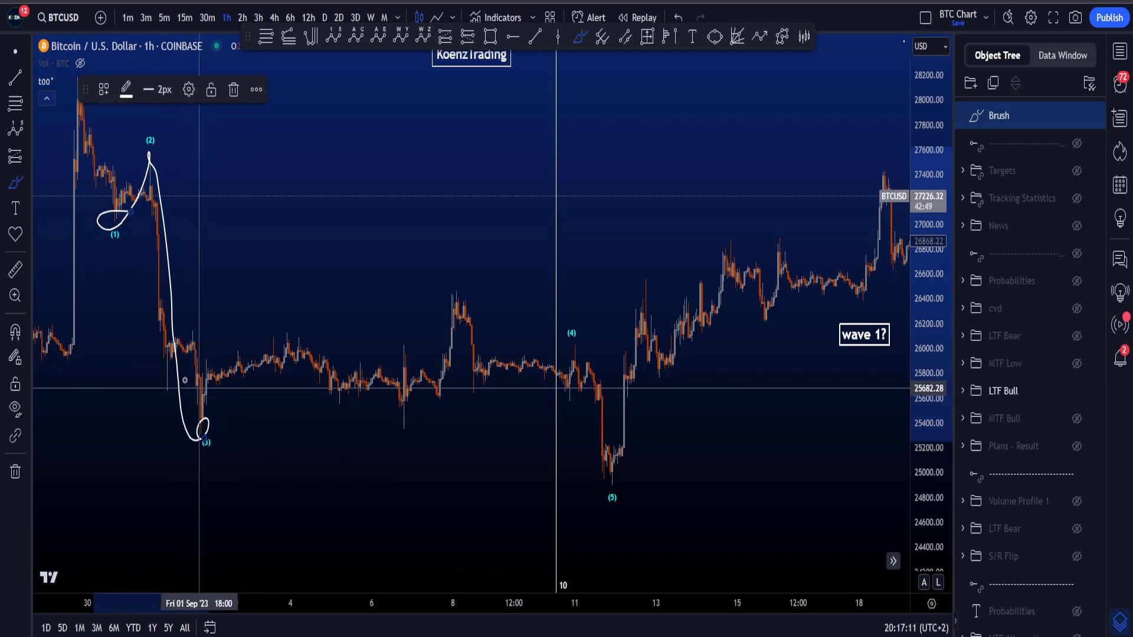
key(ctrl+z)
mouse_move(584, 322)
mouse_down()
mouse_move(568, 320)
mouse_move(585, 321)
mouse_up()
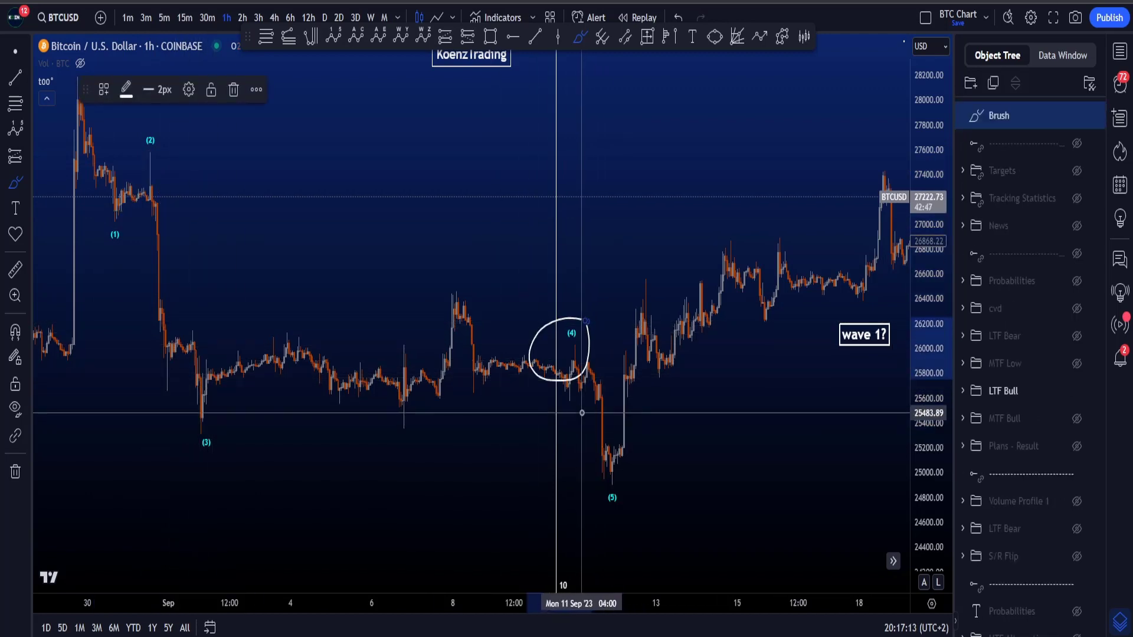
key(ctrl+z)
mouse_move(107, 239)
mouse_down()
mouse_move(150, 133)
mouse_move(136, 228)
mouse_up()
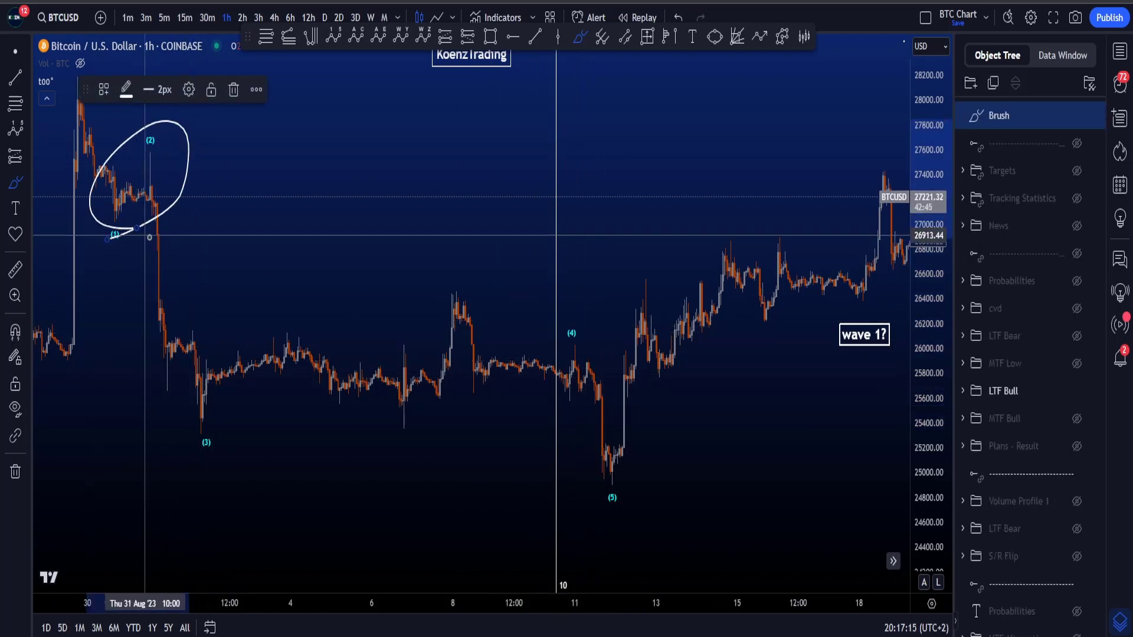
key(ctrl+z)
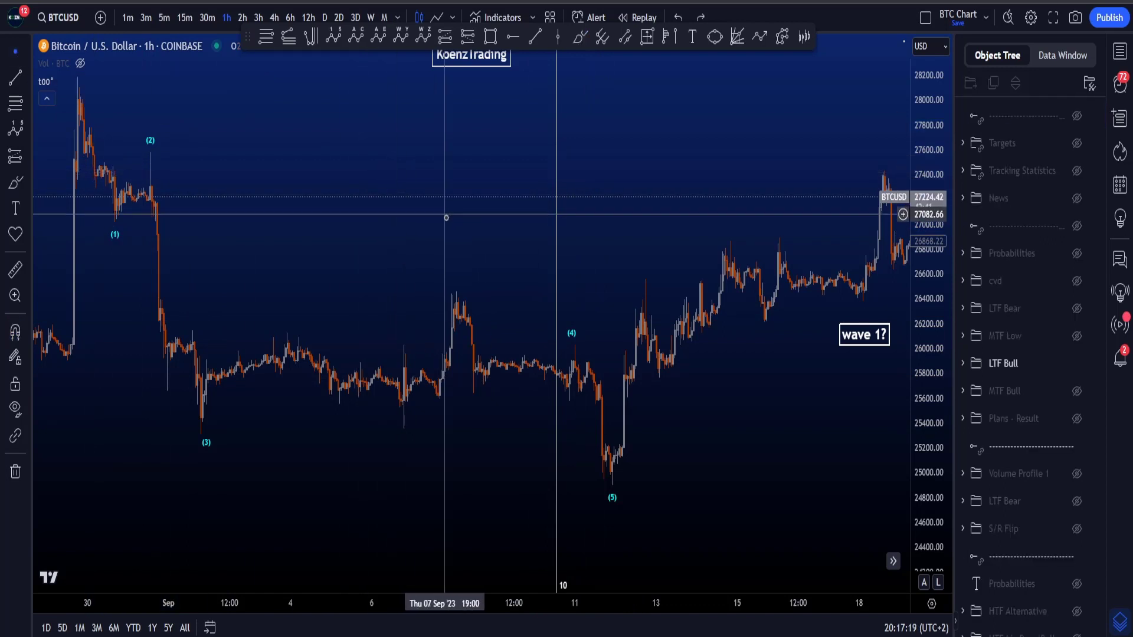
Circle wave (4) with the brush, trace the decline from the 8 September high to wave (5), and undo both marks
drag(482, 241, 453, 226)
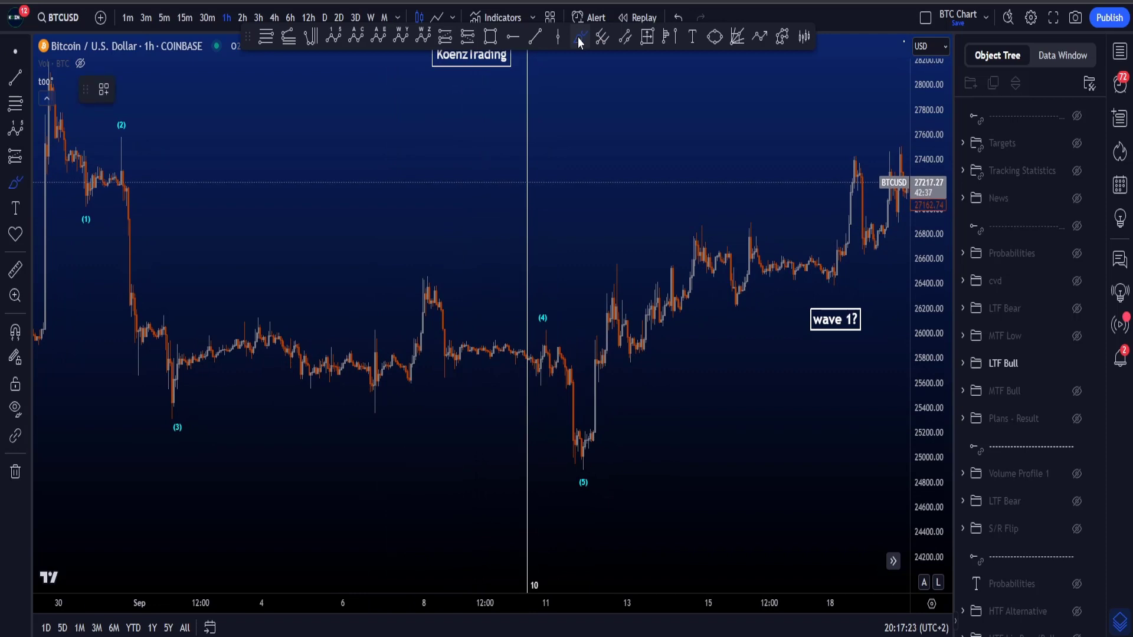
scroll(396, 192, down, 2)
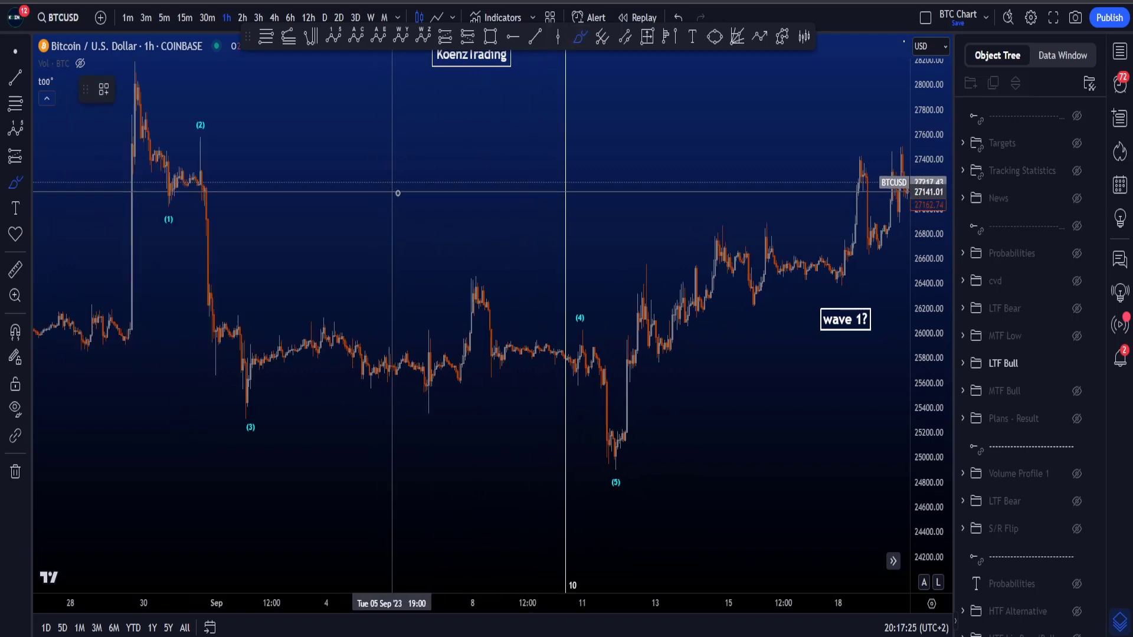
scroll(625, 464, up, 1)
scroll(626, 465, up, 2)
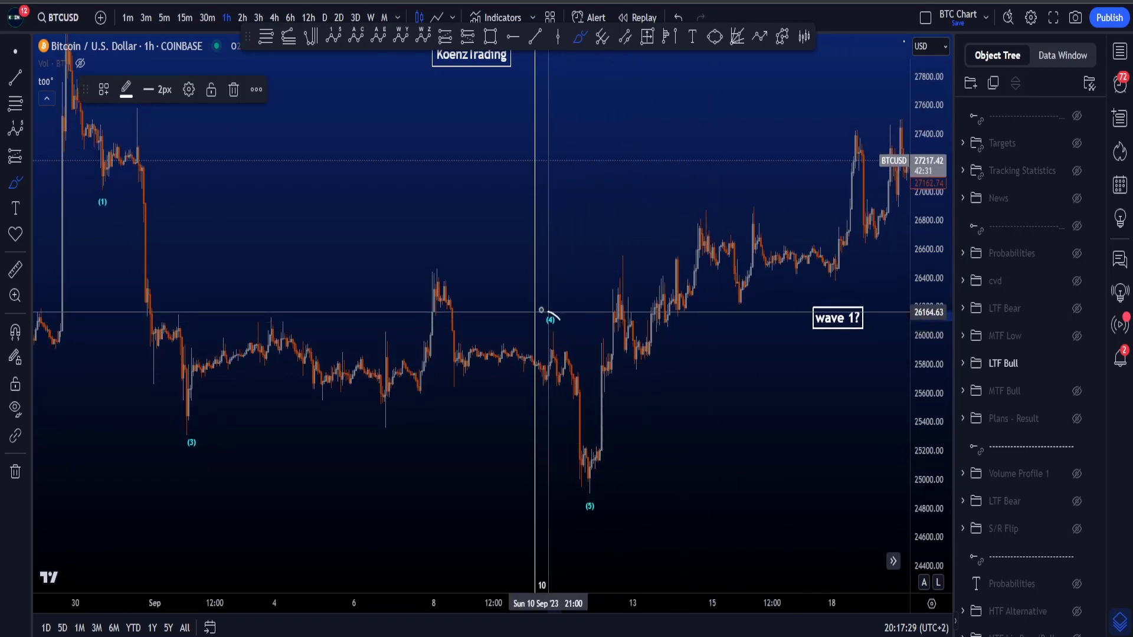
mouse_move(541, 309)
mouse_down()
mouse_move(547, 353)
mouse_move(541, 344)
mouse_up()
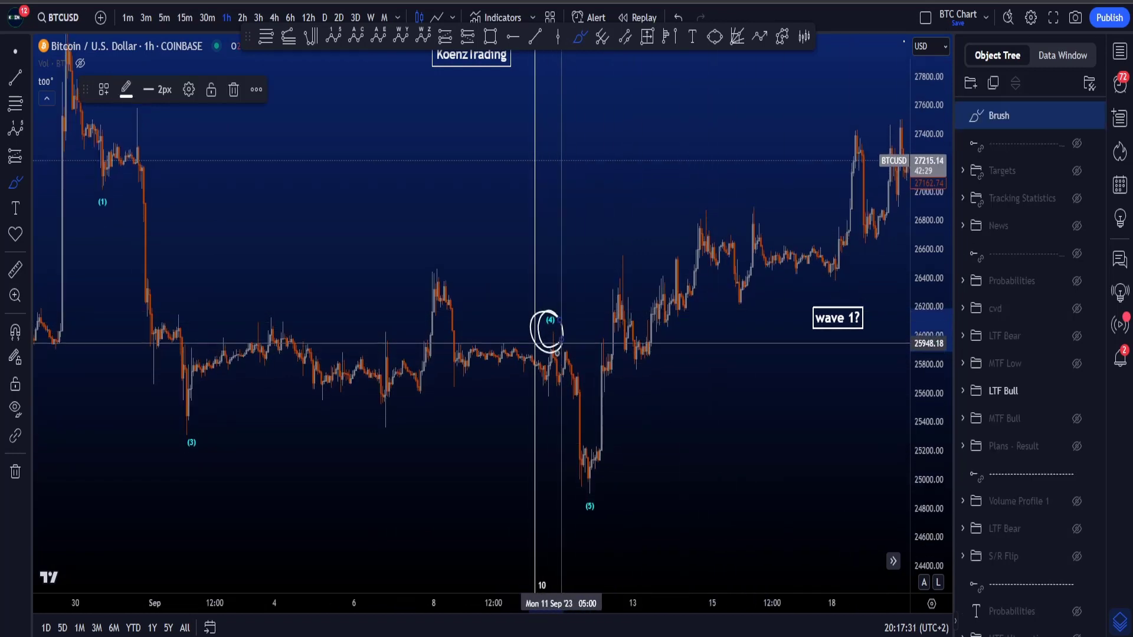
key(ctrl+z)
mouse_move(446, 264)
mouse_down()
mouse_move(467, 361)
mouse_move(576, 425)
mouse_move(587, 459)
mouse_up()
key(ctrl+z)
key(ctrl+z)
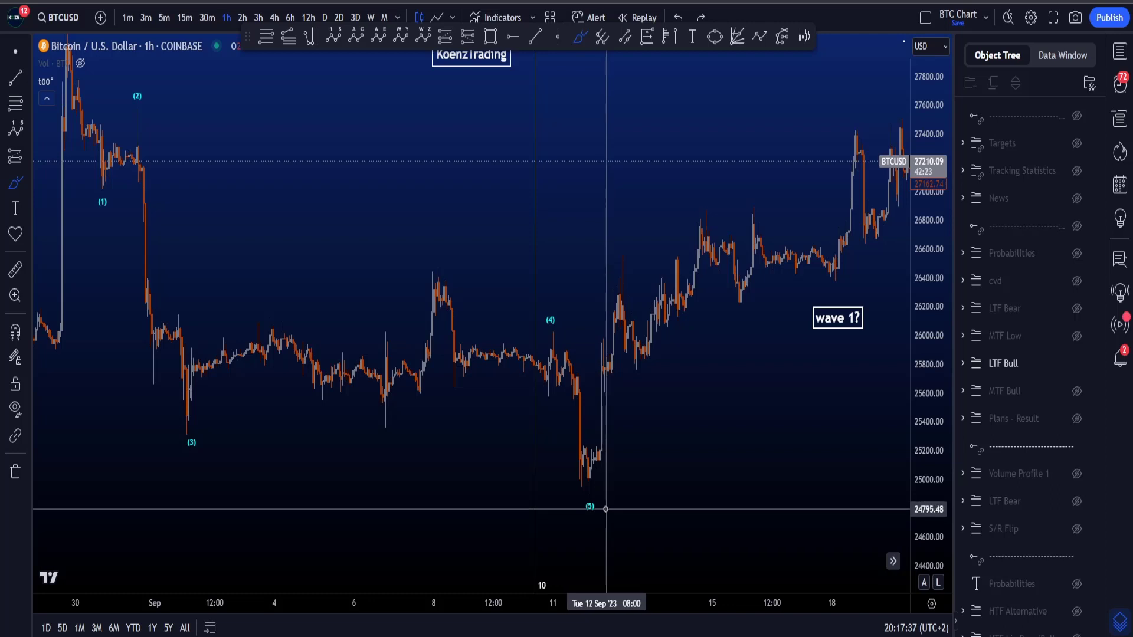
Circle the wave (5) low, trace the drop from wave (4) into it with the brush, and undo the marks
drag(592, 478, 598, 492)
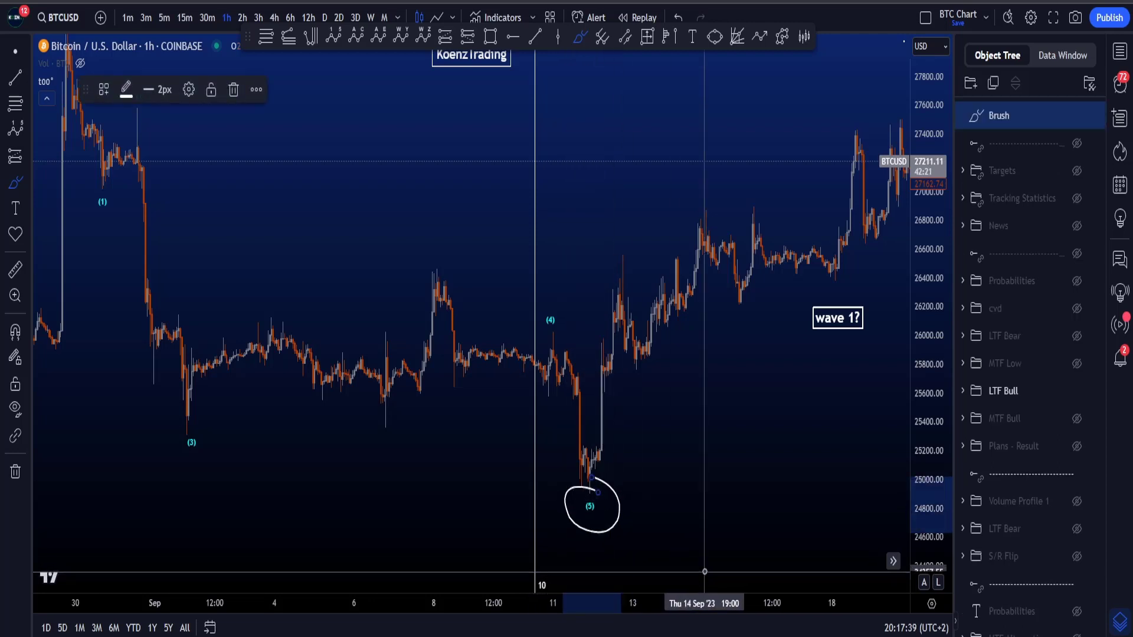
key(ctrl+z)
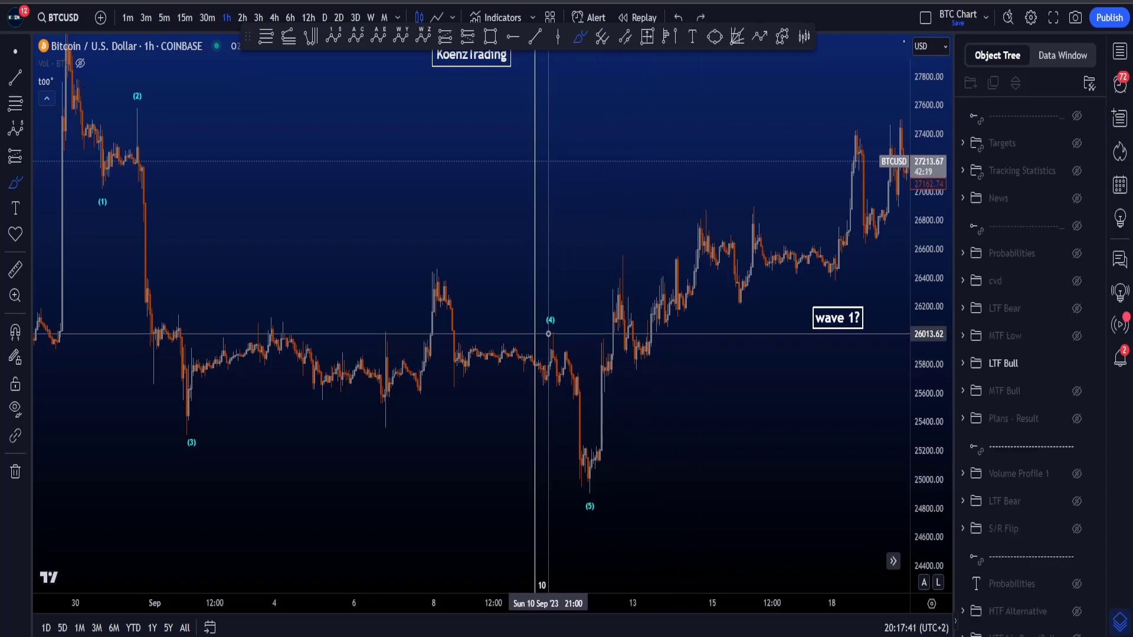
mouse_move(547, 333)
mouse_down()
mouse_move(550, 373)
mouse_move(571, 352)
mouse_move(584, 447)
mouse_up()
key(ctrl+z)
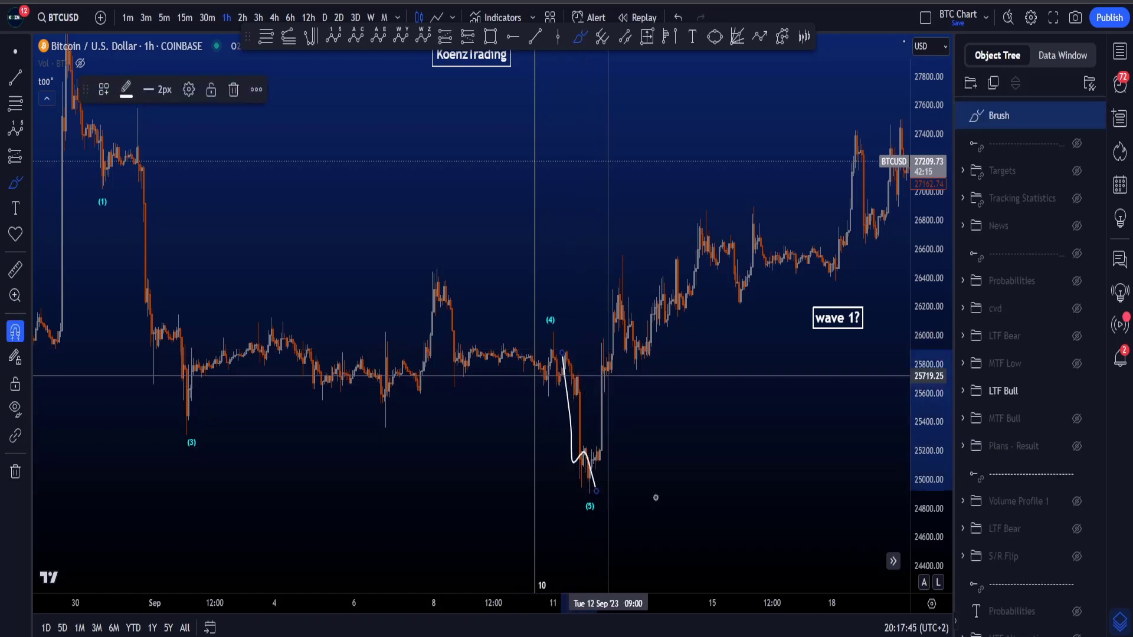
key(ctrl+z)
Brush circles around the wave (4) peak and the small pause before the sharp 11 September drop, undoing them all
scroll(638, 420, up, 3)
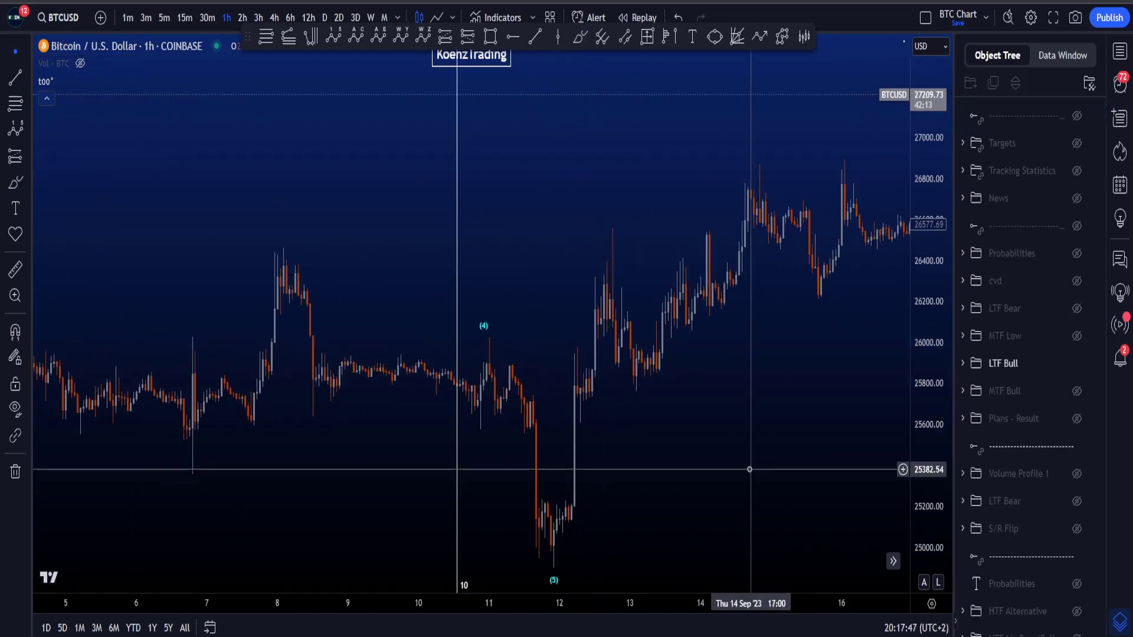
scroll(696, 415, up, 3)
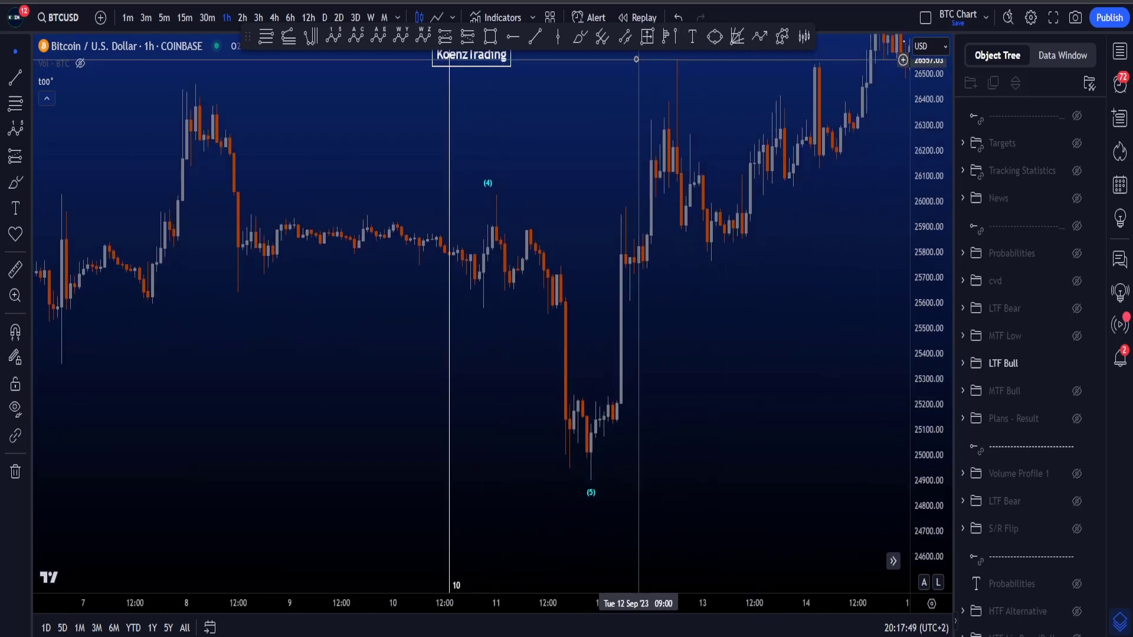
click(580, 37)
mouse_move(477, 202)
mouse_down()
mouse_move(630, 504)
mouse_move(488, 299)
mouse_move(506, 219)
mouse_up()
key(ctrl+z)
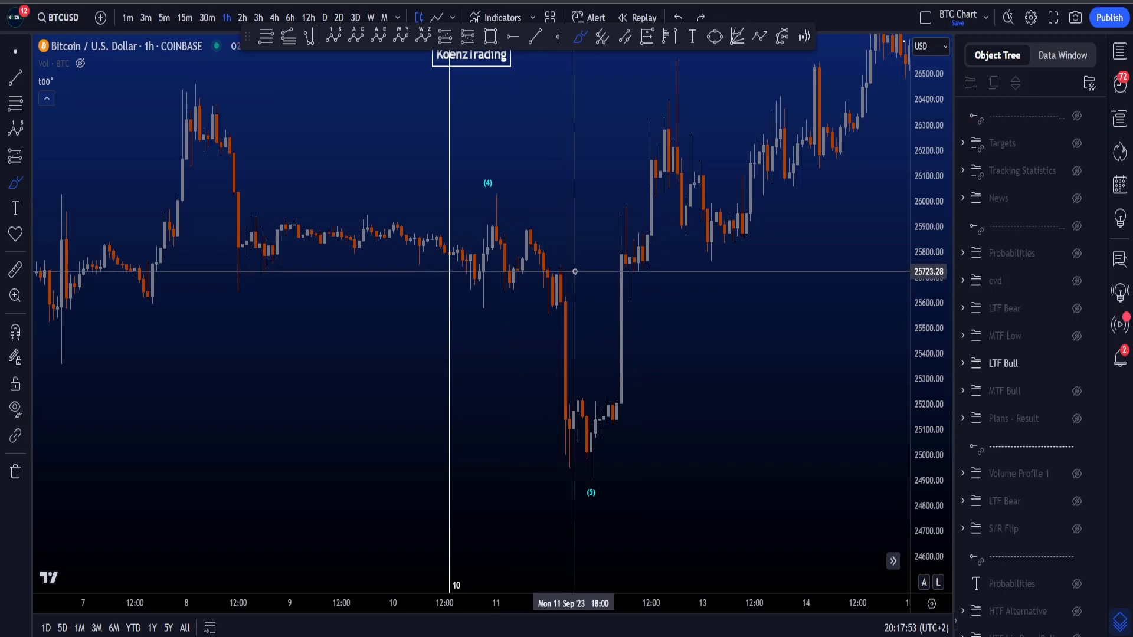
drag(575, 271, 536, 313)
drag(560, 272, 553, 311)
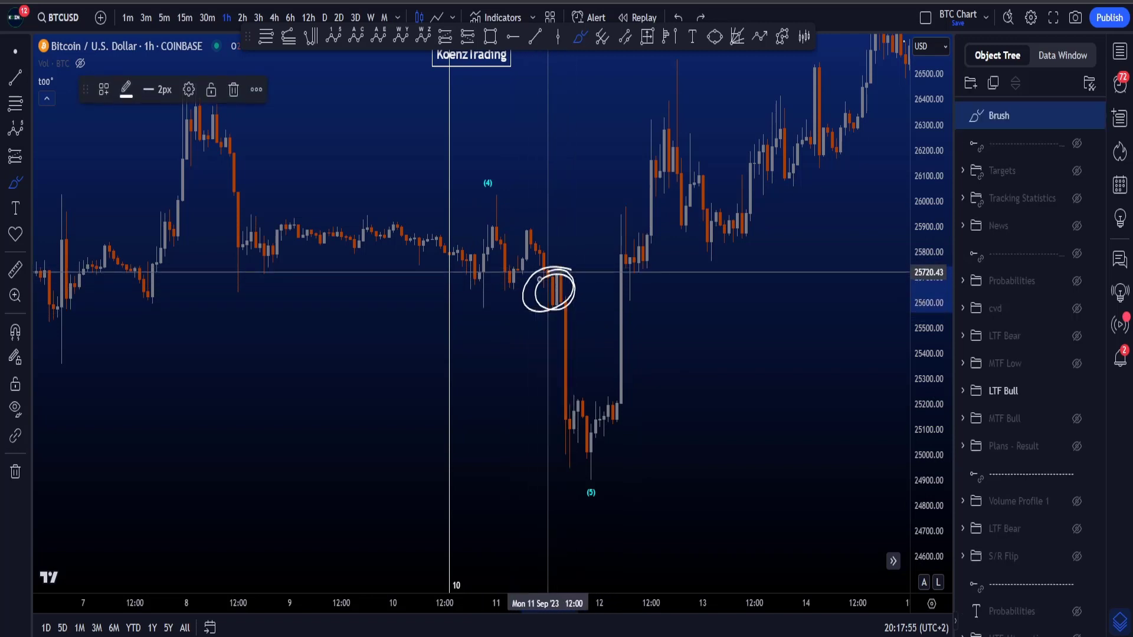
key(ctrl+z)
Trace the five-leg decline from wave (4) to wave (5) with extra strokes over its middle leg, and undo them all
mouse_move(493, 226)
mouse_down()
mouse_move(518, 253)
mouse_move(565, 425)
mouse_move(595, 474)
mouse_up()
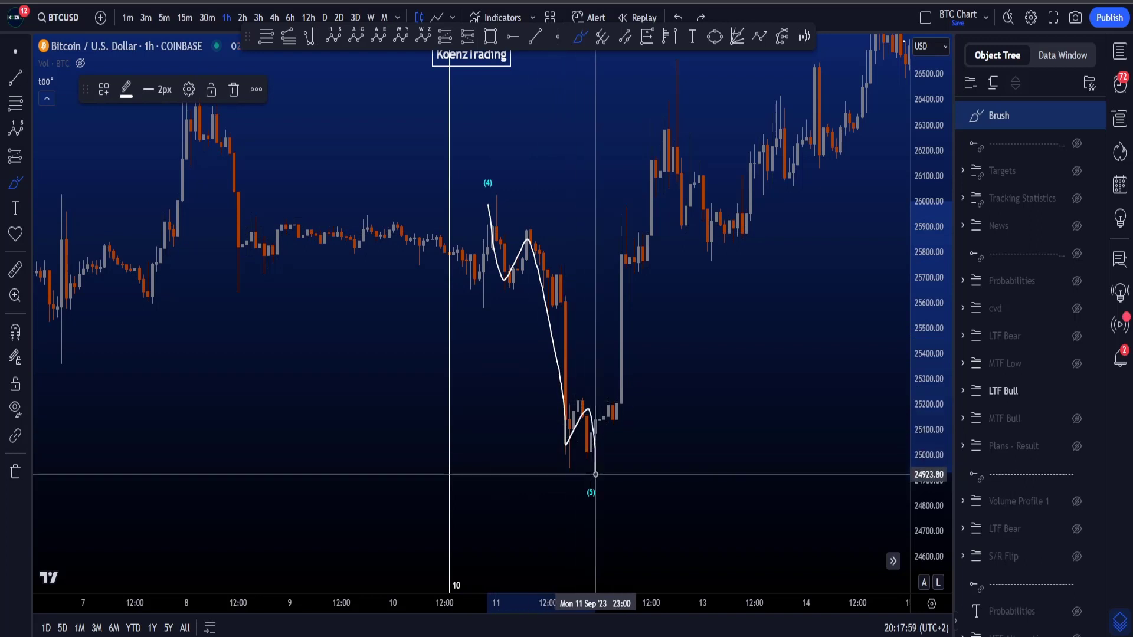
mouse_move(554, 228)
mouse_down()
mouse_move(538, 419)
mouse_move(513, 220)
mouse_up()
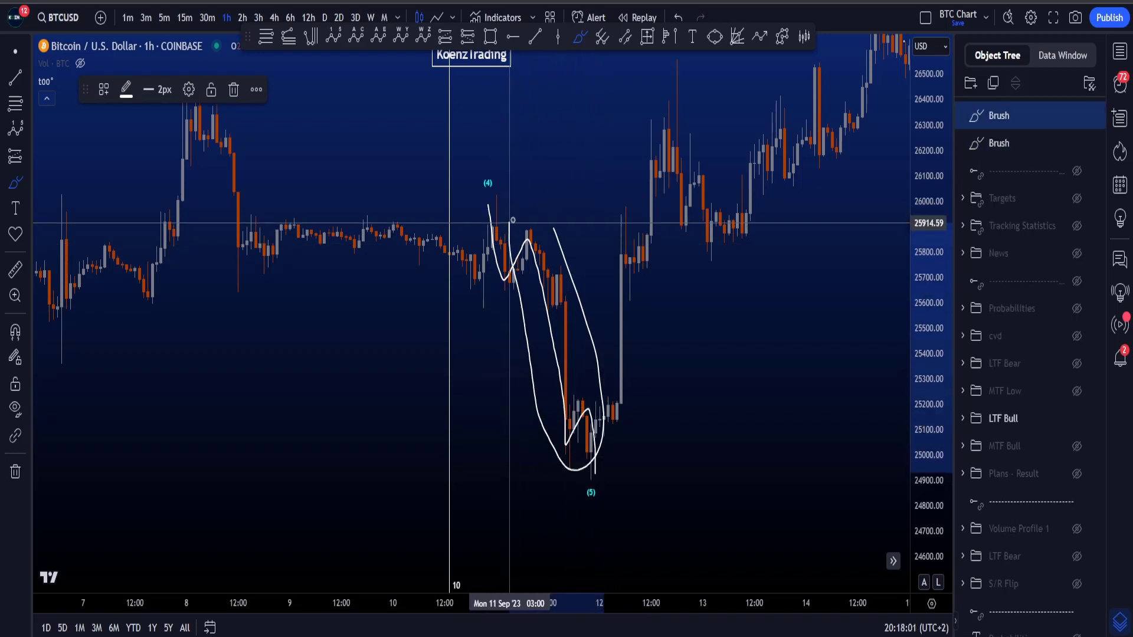
key(ctrl+z)
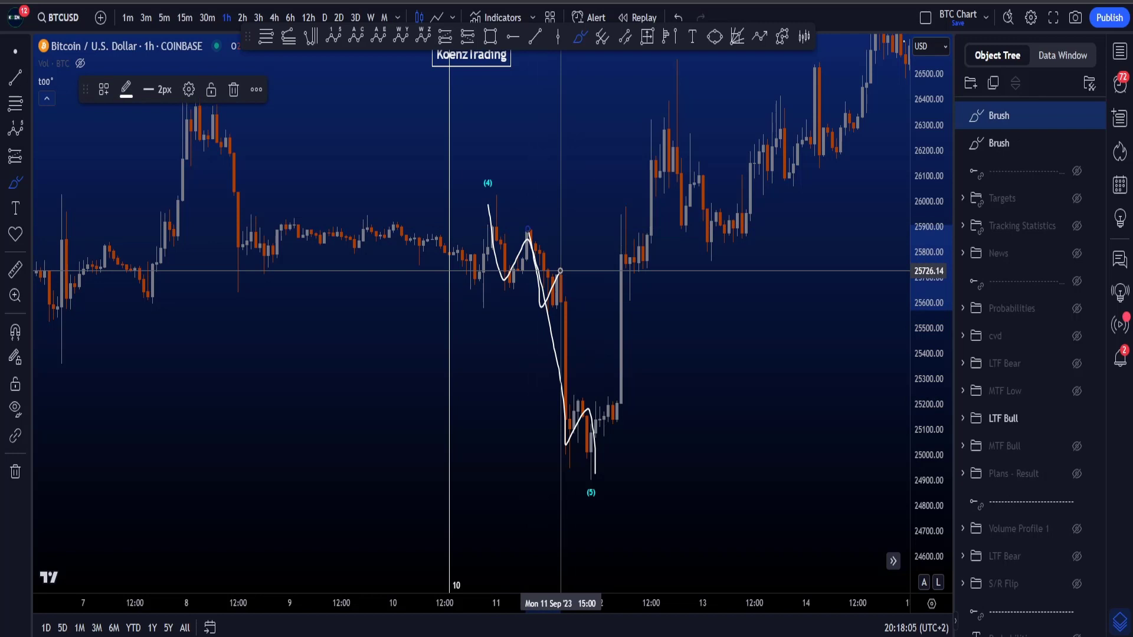
key(ctrl+z)
key(ctrl+z)
Trace the smaller legs of the 11 September drop, mark the bounce before wave (5), and undo both strokes
drag(530, 232, 548, 299)
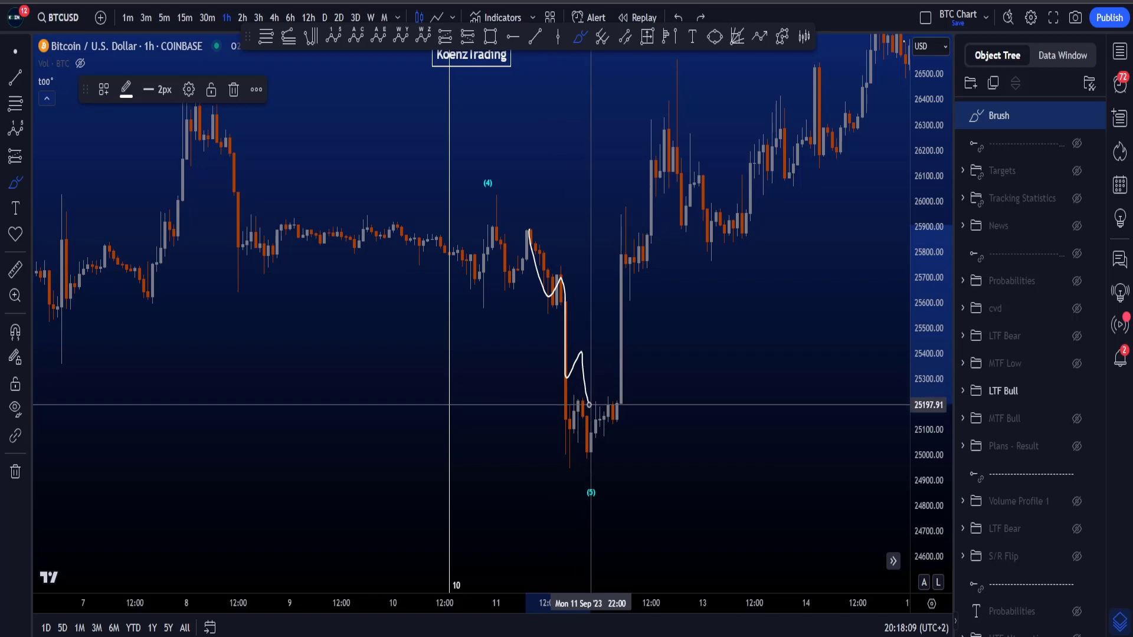
key(ctrl+z)
mouse_move(578, 437)
mouse_down()
mouse_move(539, 232)
mouse_move(554, 467)
mouse_move(587, 426)
mouse_up()
key(ctrl+z)
scroll(741, 240, down, 10)
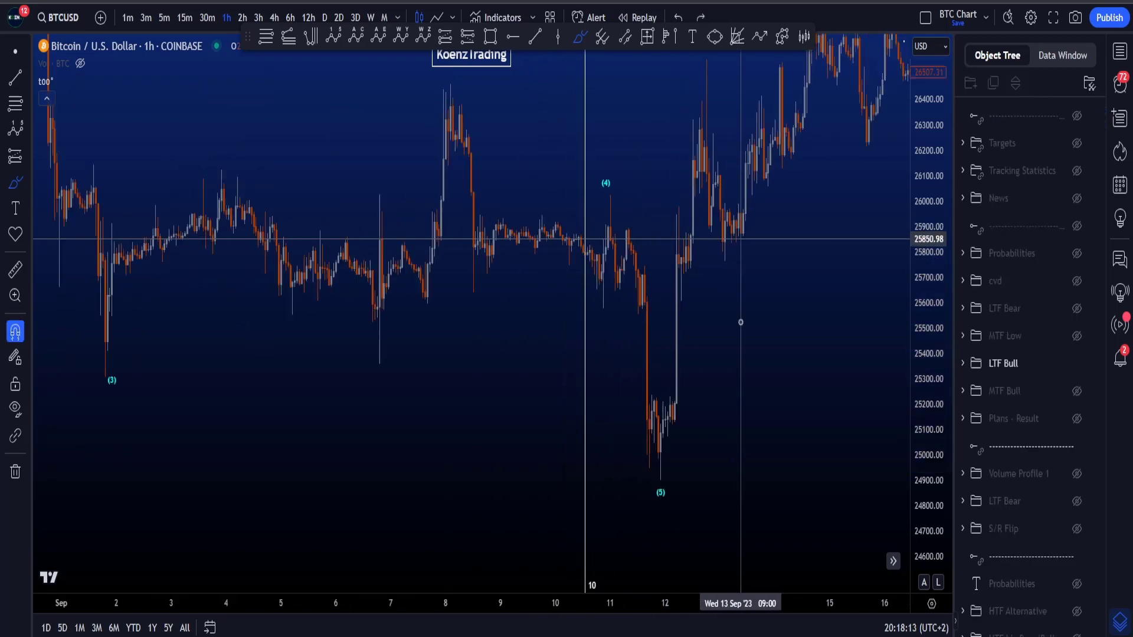
drag(938, 278, 924, 417)
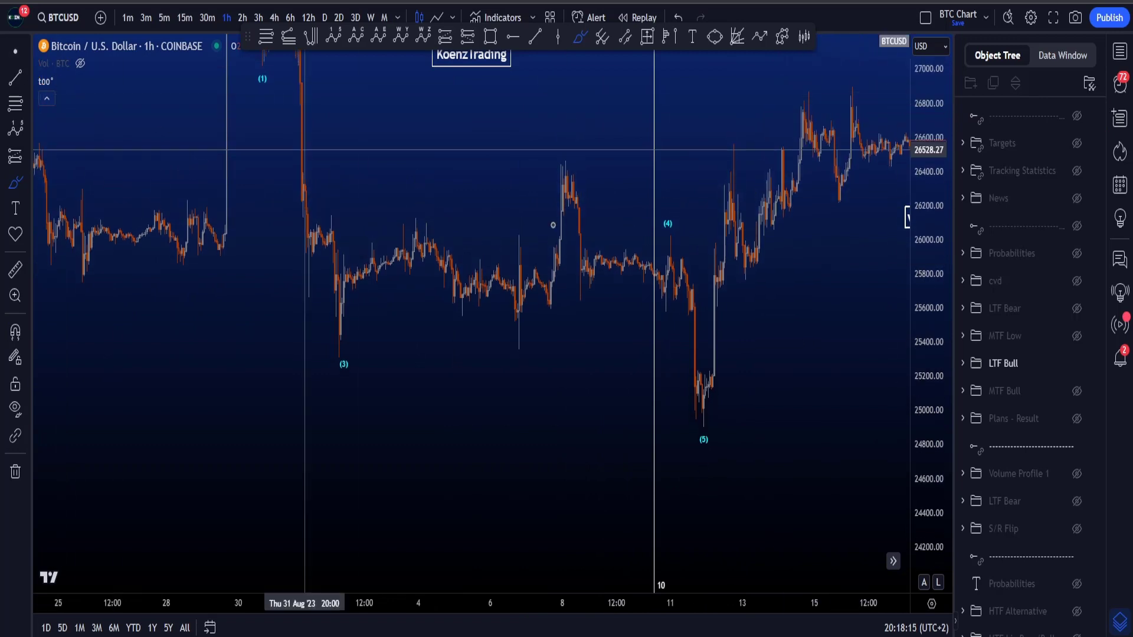
Brush a mark at the wave (5) low and undo it
click(16, 51)
drag(840, 310, 786, 331)
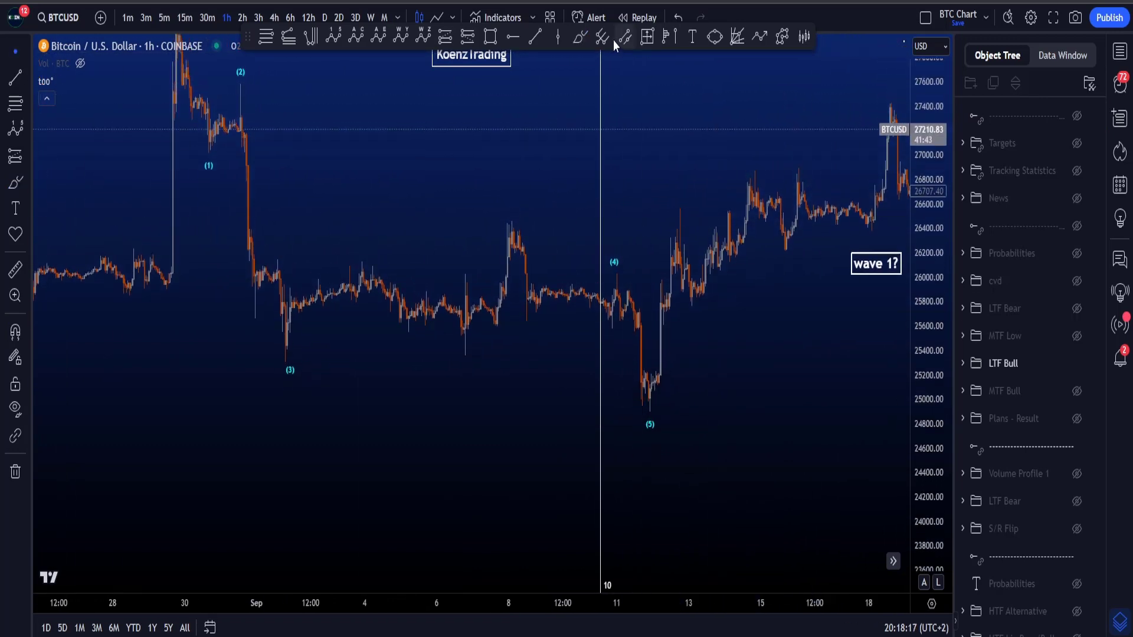
mouse_move(667, 388)
mouse_down()
mouse_move(610, 387)
mouse_move(662, 388)
mouse_up()
key(ctrl+z)
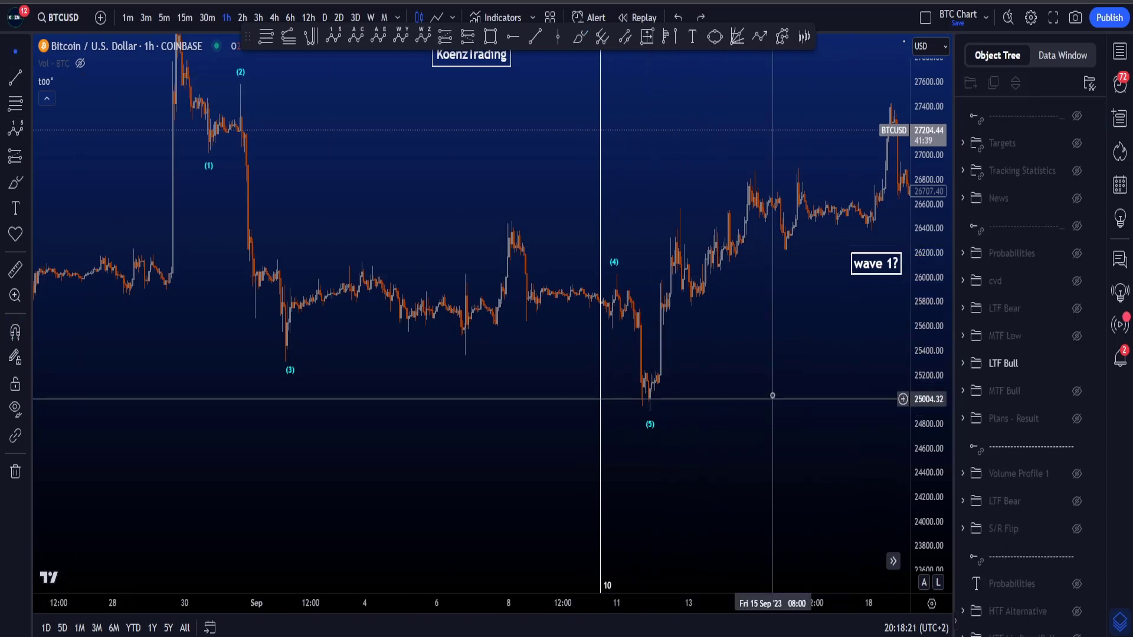
Brush a temporary mark across the late-August high just above wave (2) on the 4h chart
drag(772, 397, 595, 366)
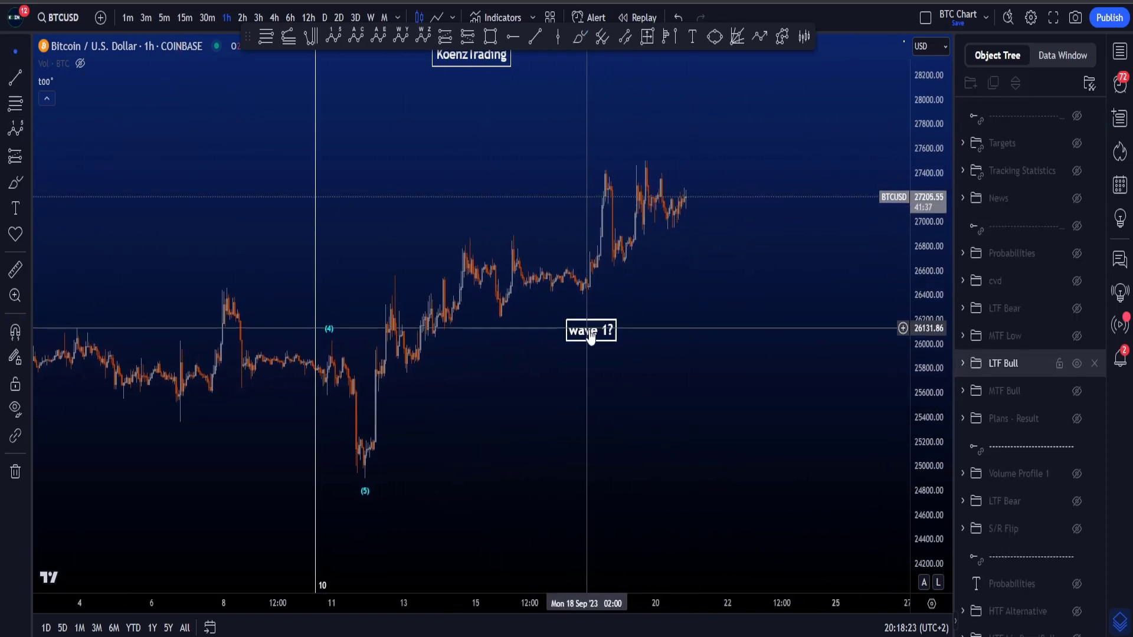
scroll(720, 316, down, 5)
scroll(792, 468, down, 5)
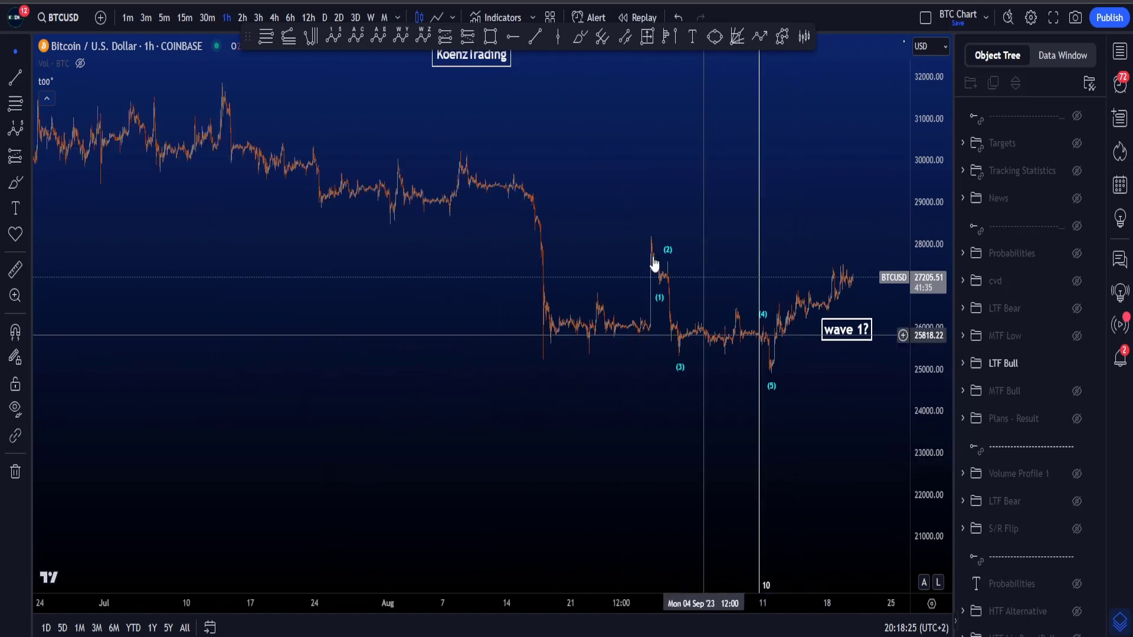
drag(627, 195, 833, 360)
scroll(732, 313, down, 3)
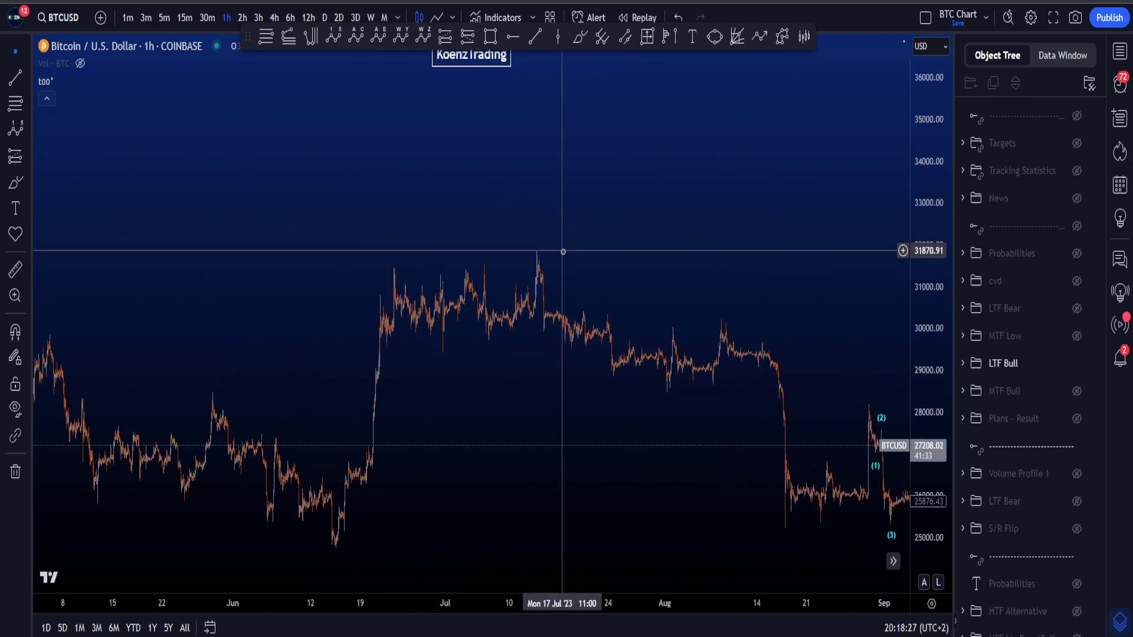
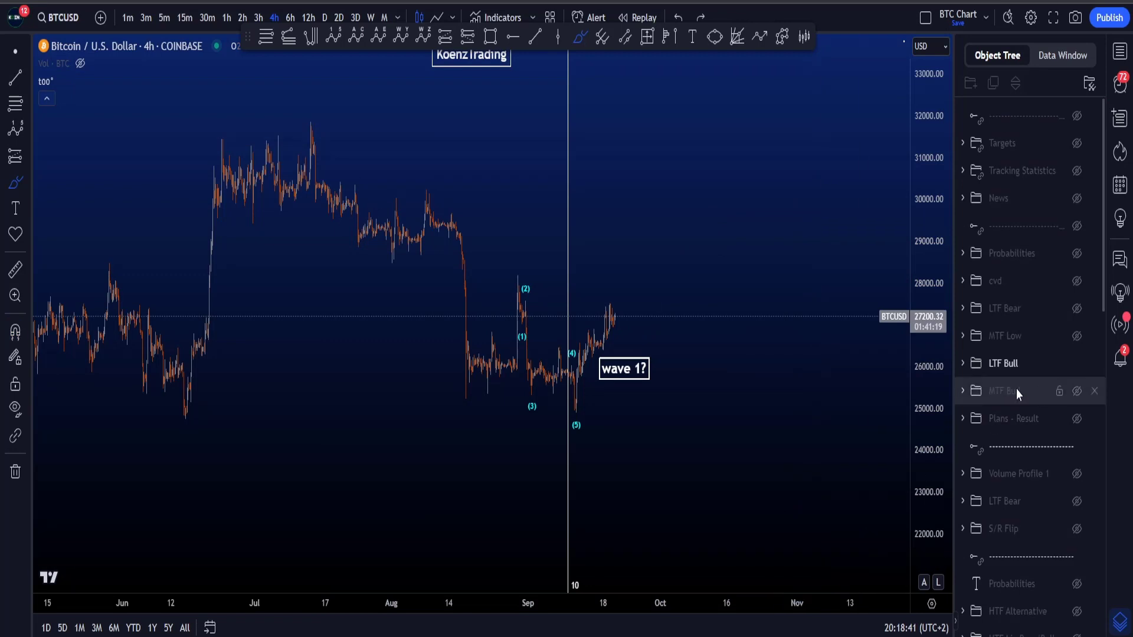
drag(509, 273, 526, 272)
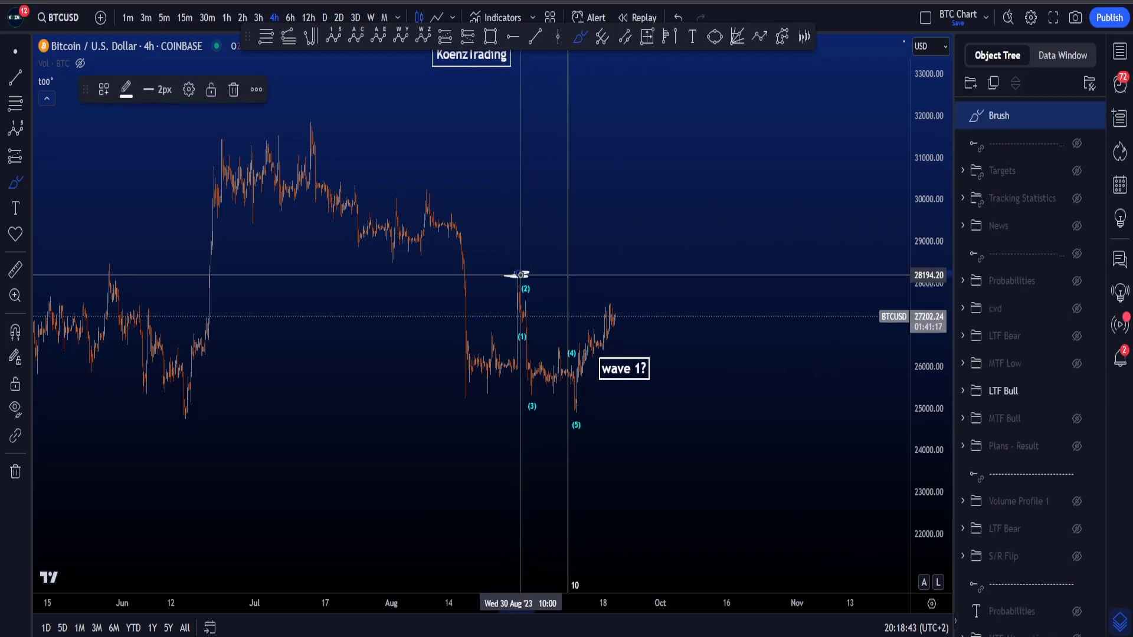
Hide the LTF Bull group and show the MTF Low group
click(1077, 363)
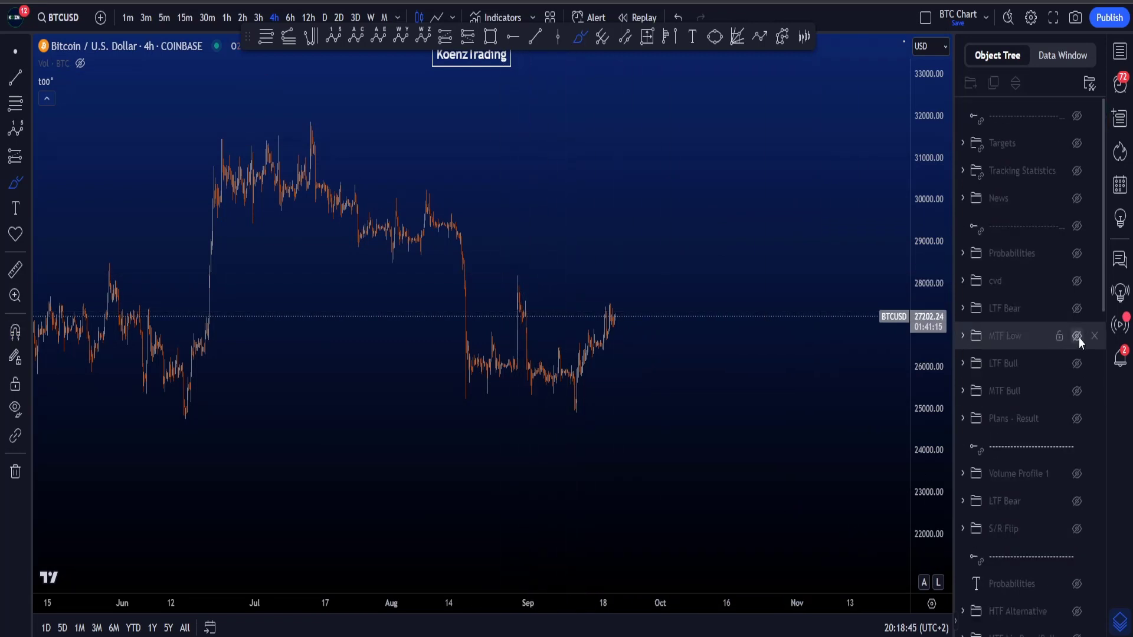
click(1077, 335)
click(21, 56)
drag(695, 354, 715, 339)
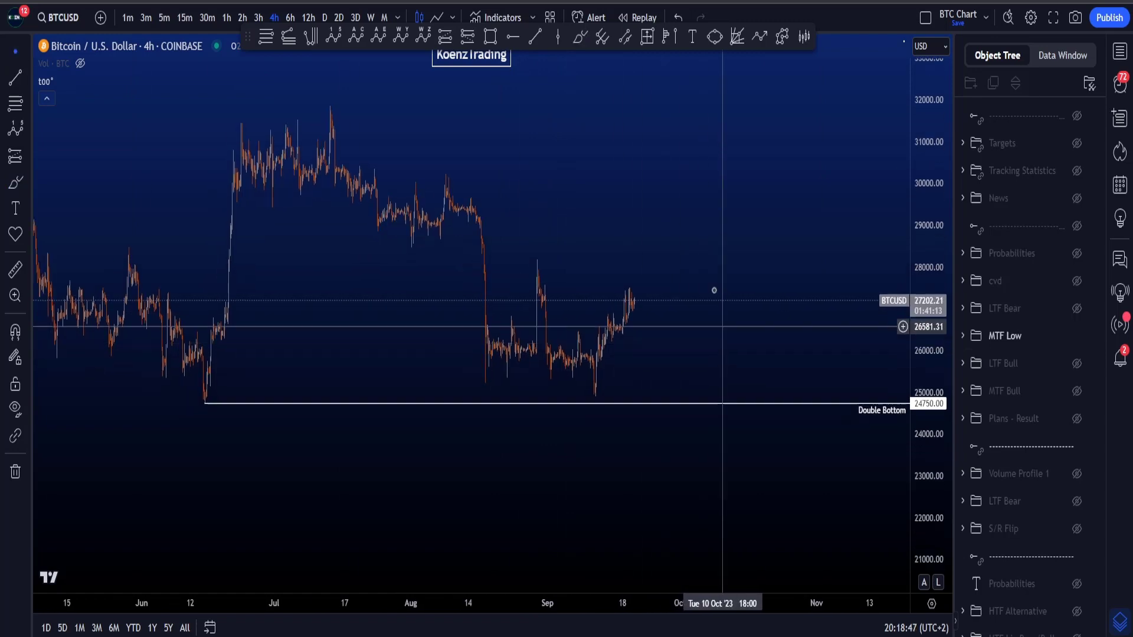
Circle the June low at the start of the Double Bottom line with the brush, and undo the circle
click(577, 40)
scroll(801, 266, down, 1)
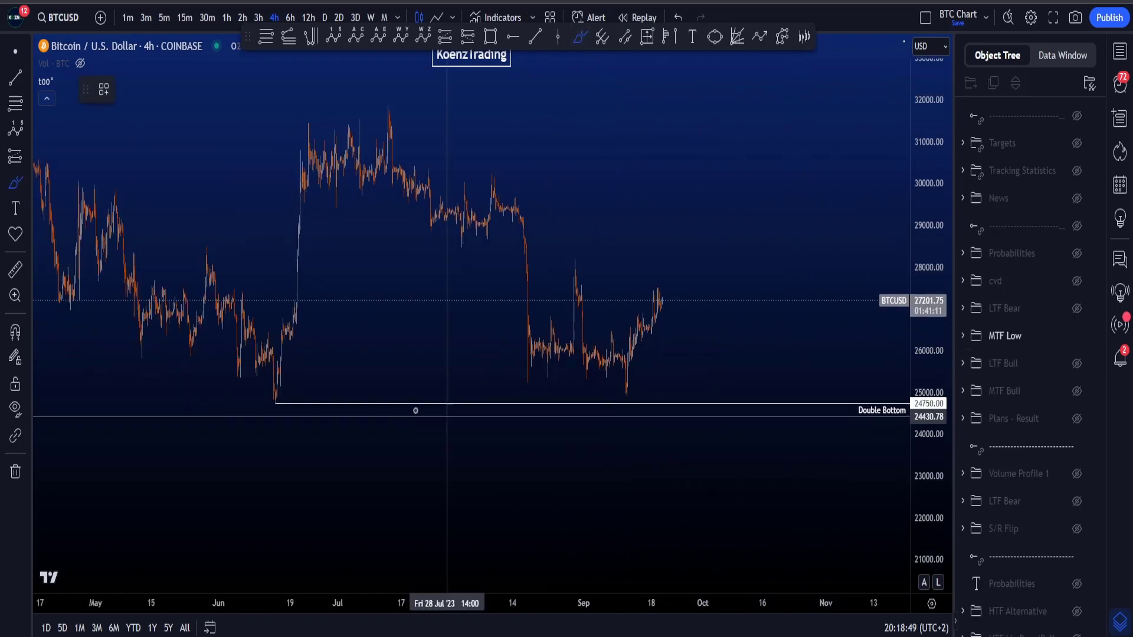
mouse_move(273, 380)
mouse_down()
mouse_move(248, 407)
mouse_move(267, 382)
mouse_move(285, 391)
mouse_up()
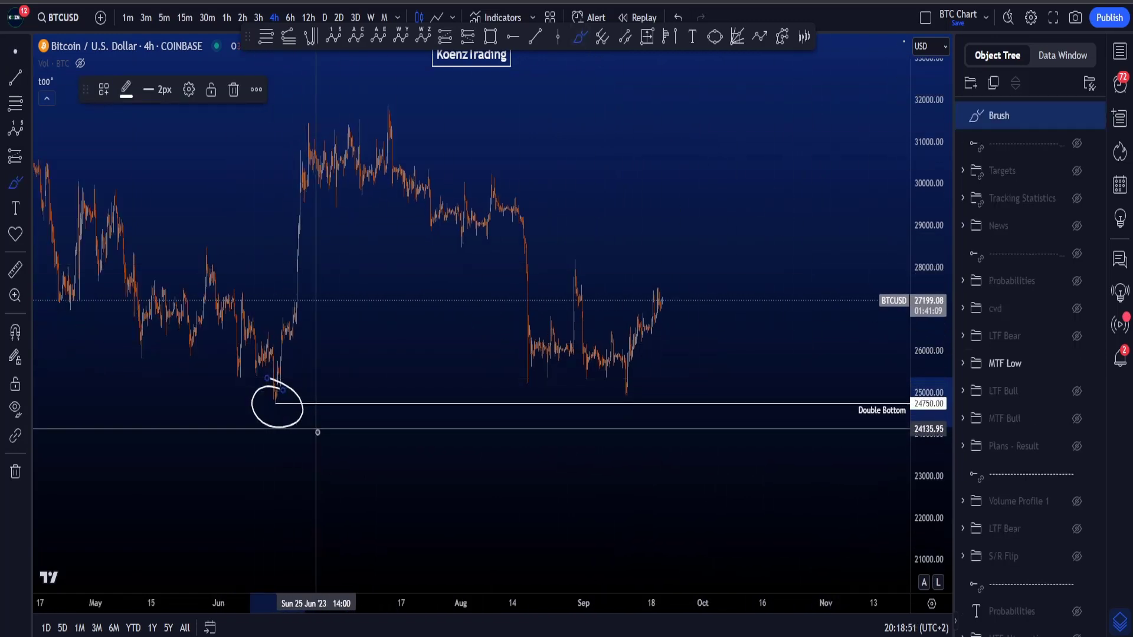
key(ctrl+z)
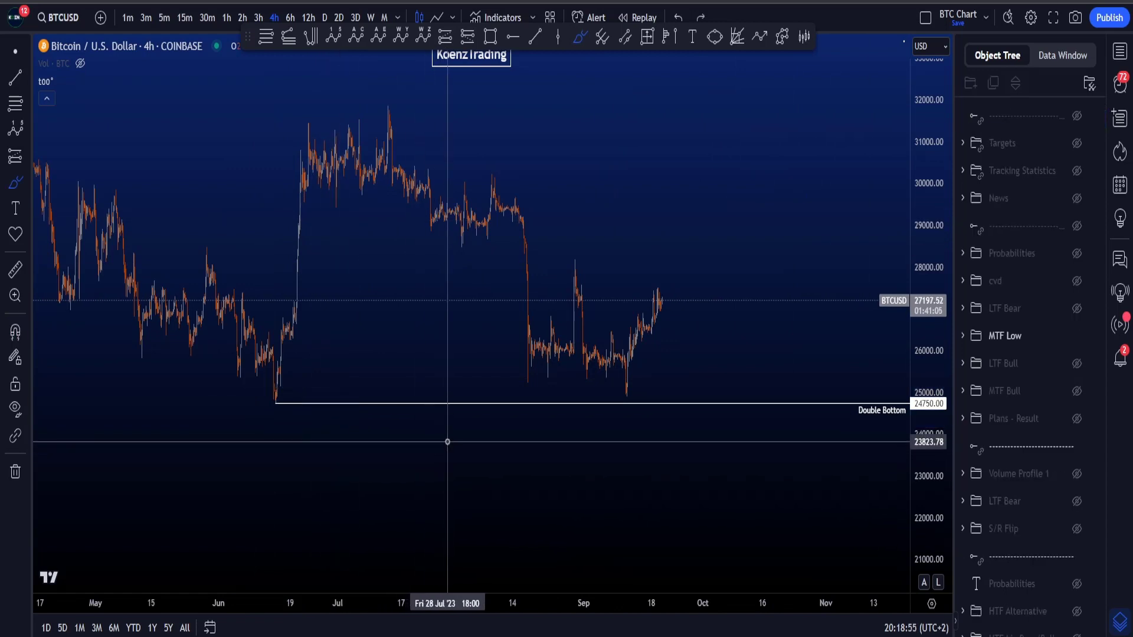
Circle the June low and the September low along the Double Bottom line with the brush, undoing each circle
mouse_move(278, 385)
mouse_down()
mouse_move(261, 397)
mouse_move(270, 390)
mouse_up()
key(ctrl+z)
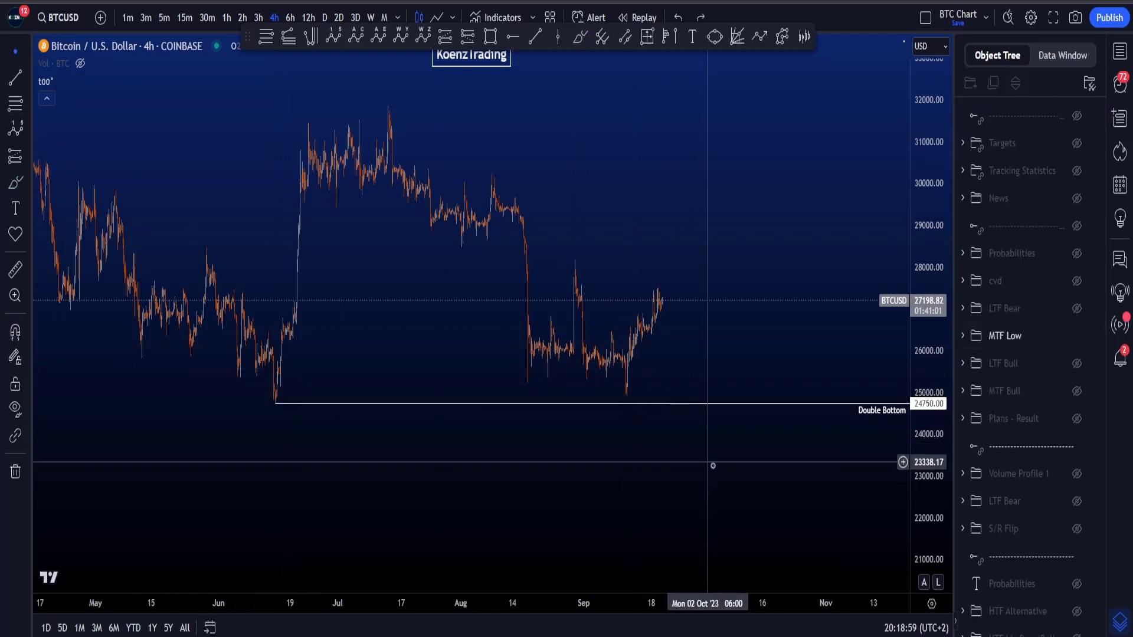
drag(717, 458, 713, 414)
drag(931, 460, 931, 433)
scroll(719, 445, up, 3)
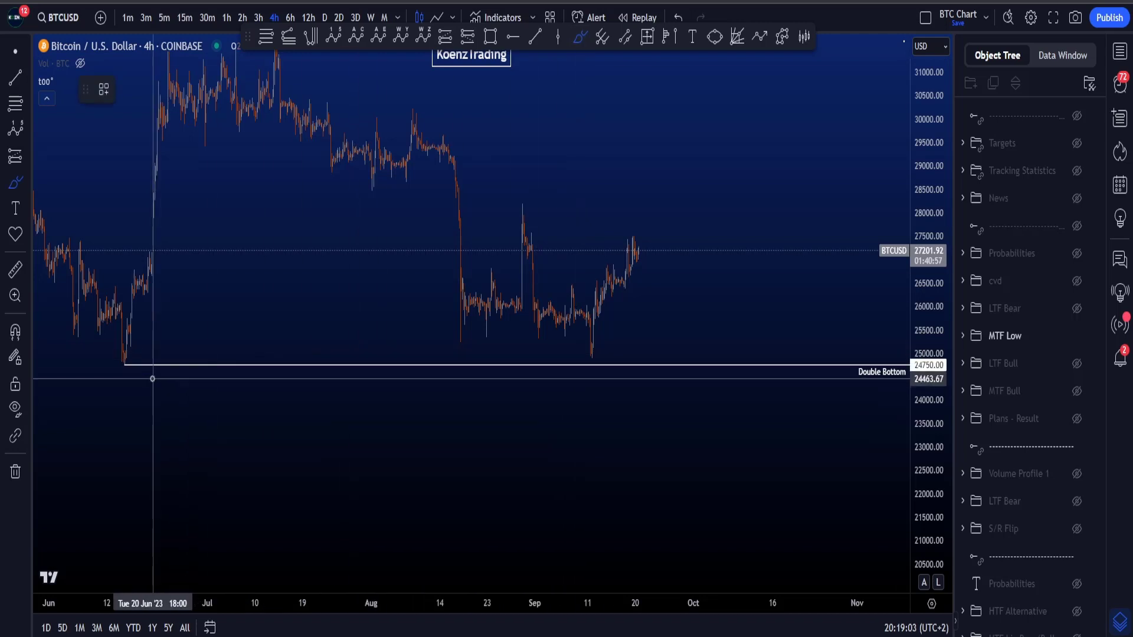
drag(141, 357, 112, 341)
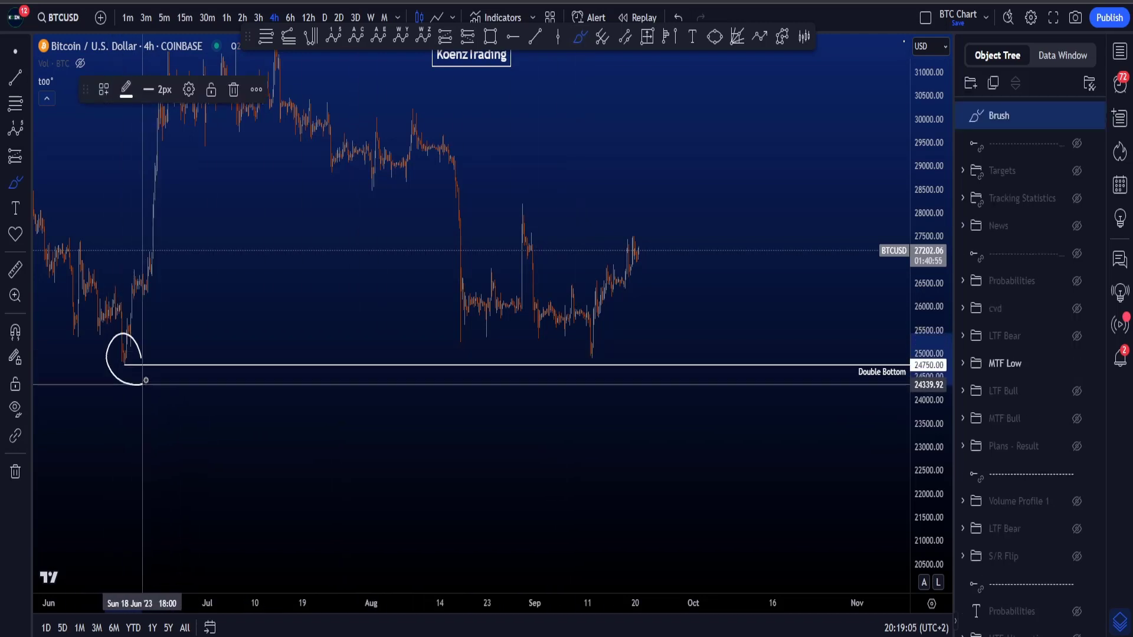
key(ctrl+z)
mouse_move(597, 344)
mouse_down()
mouse_move(571, 370)
mouse_move(478, 342)
mouse_move(143, 391)
mouse_move(586, 372)
mouse_up()
key(ctrl+z)
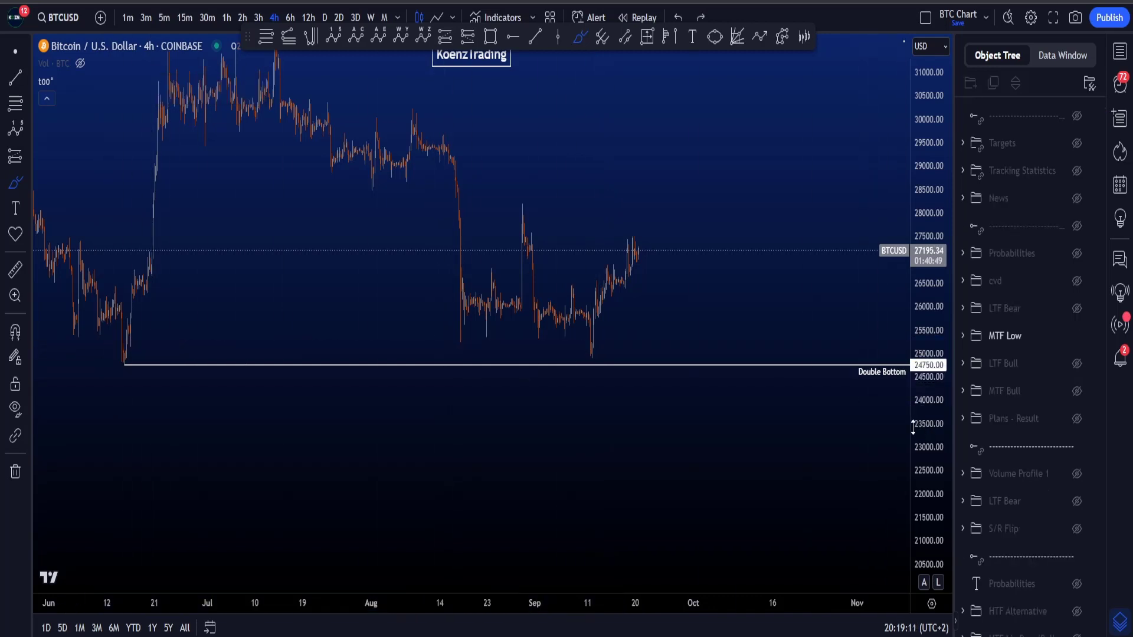
Show the Targets group and make temporary brush marks around the August and September lows above the Double Bottom line
drag(926, 429, 926, 416)
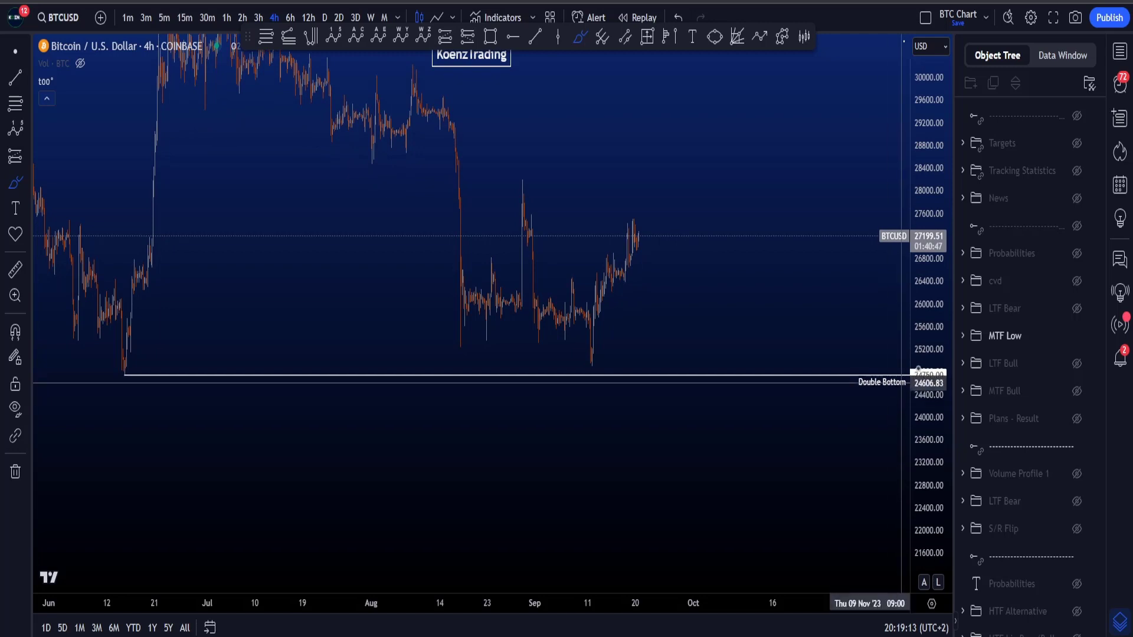
click(1075, 144)
mouse_move(631, 361)
mouse_down()
mouse_move(597, 387)
mouse_move(555, 345)
mouse_up()
mouse_move(439, 347)
mouse_down()
mouse_move(139, 382)
mouse_move(523, 378)
mouse_up()
key(ctrl+z)
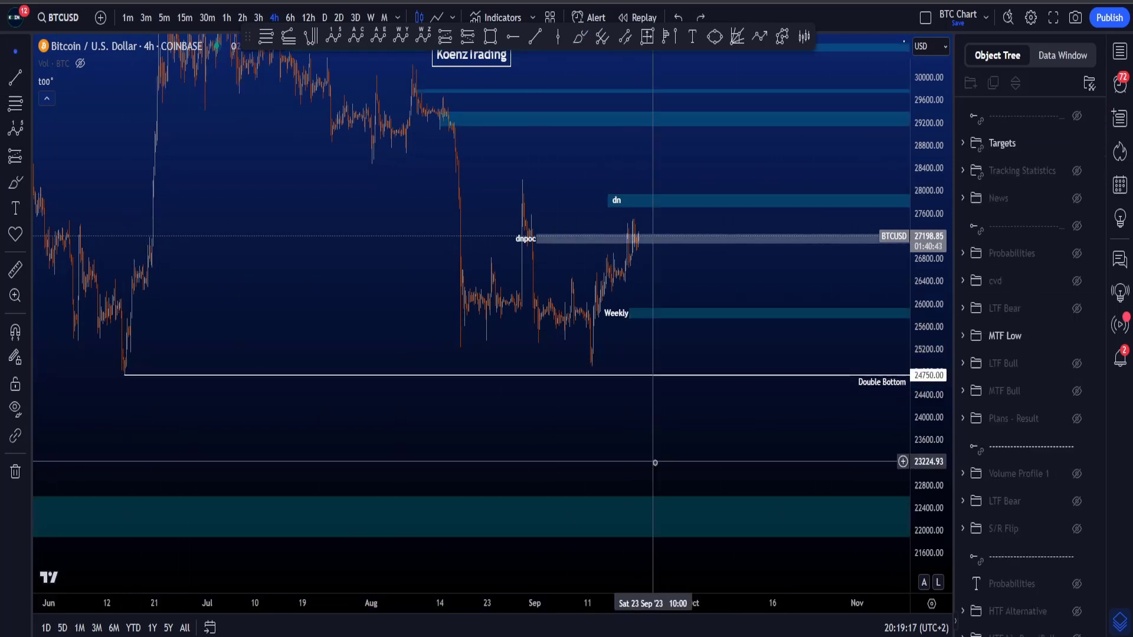
Select the three target zones beneath the Double Bottom line one after another to examine their price bounds
drag(655, 462, 685, 384)
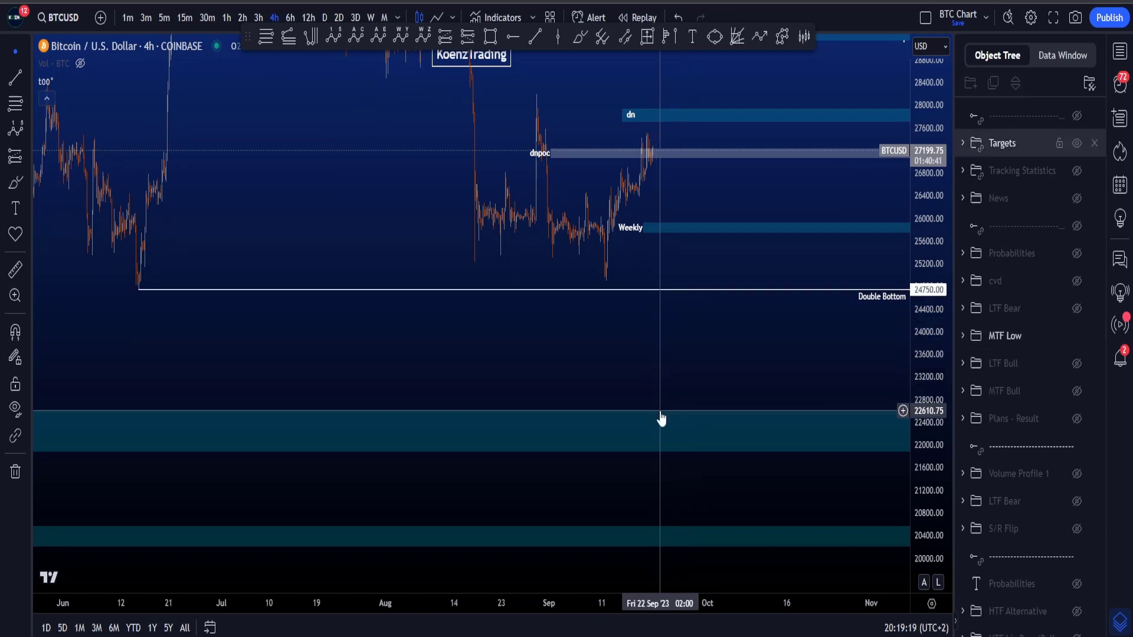
click(697, 416)
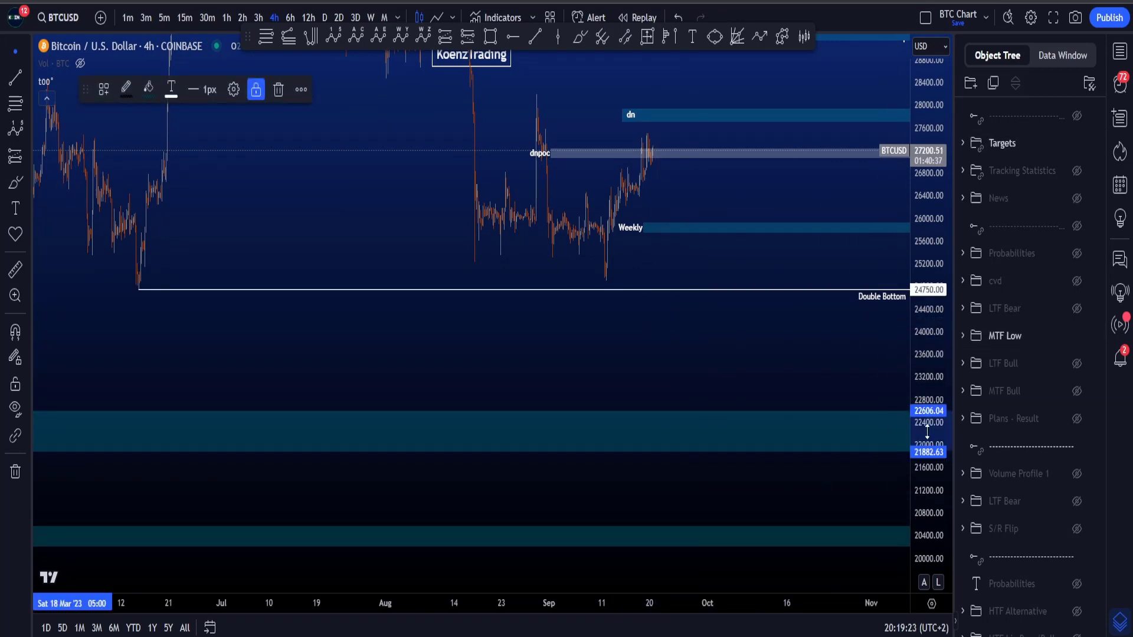
drag(819, 502, 769, 370)
scroll(774, 413, down, 9)
scroll(778, 412, up, 3)
drag(931, 279, 926, 369)
click(762, 393)
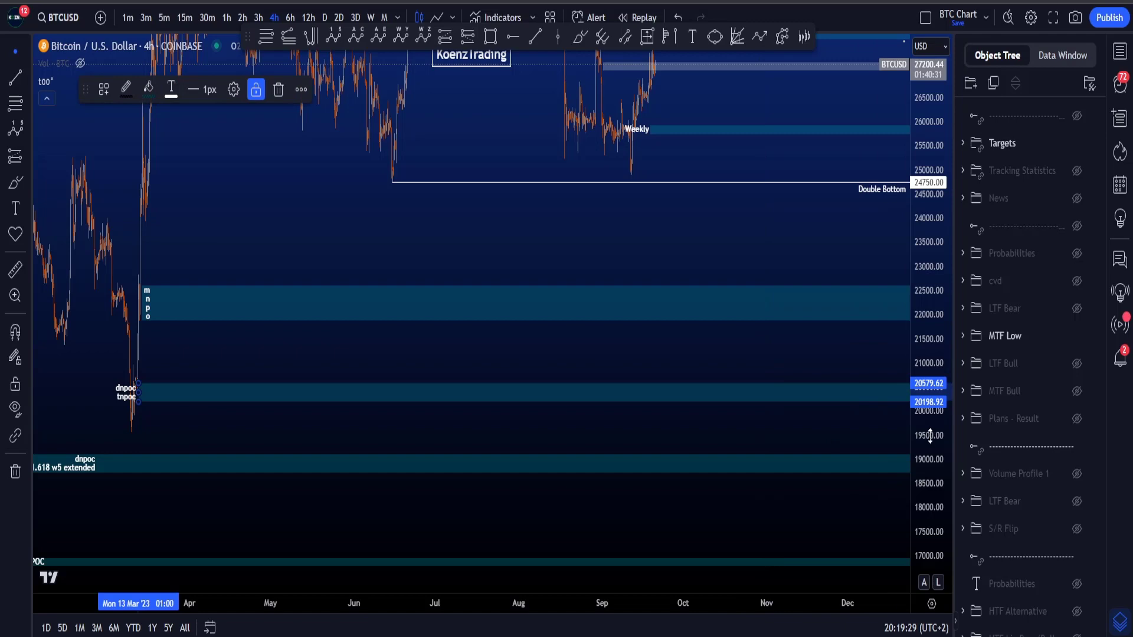
click(761, 464)
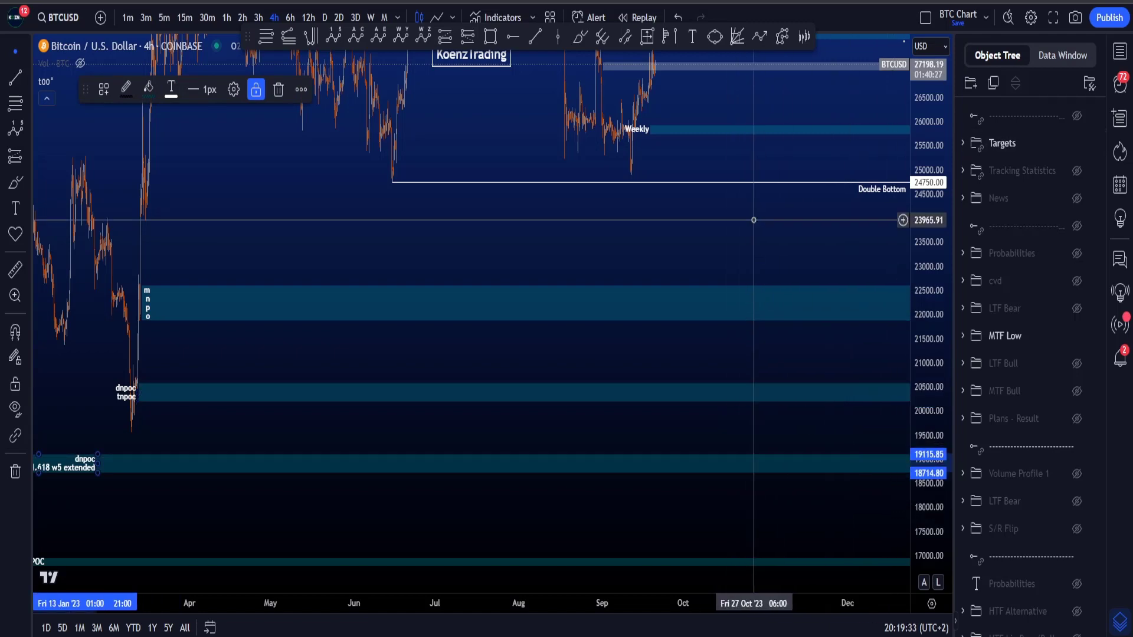
Brush temporary marks around the latest candles at the grey dnpoc zone and undo them
drag(753, 219, 805, 462)
scroll(784, 453, up, 3)
scroll(699, 340, up, 5)
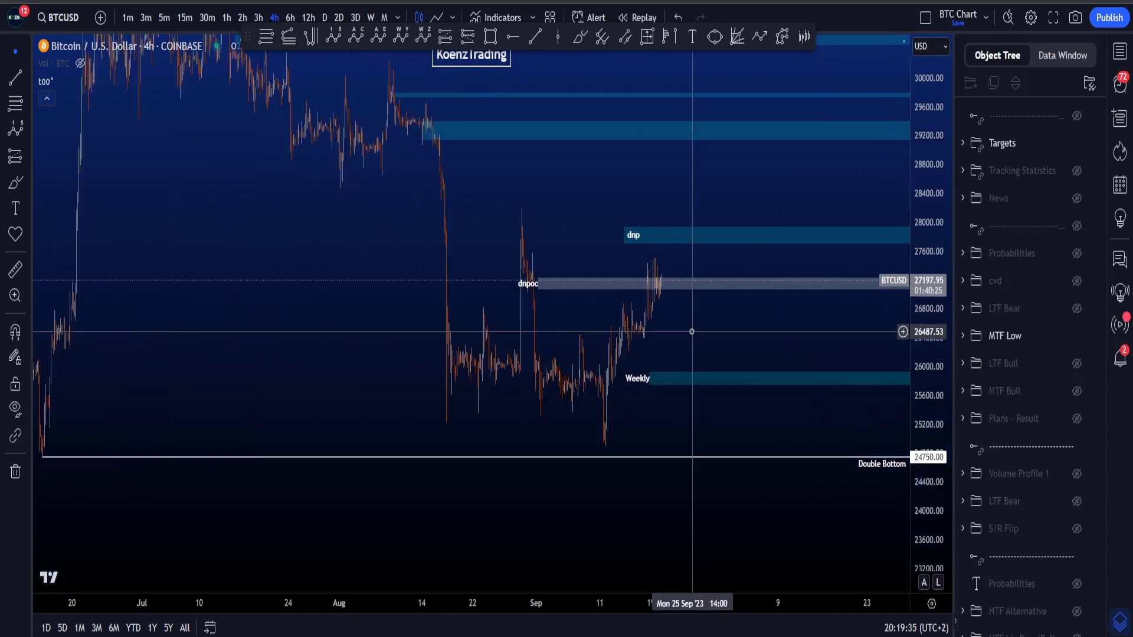
drag(760, 328, 731, 331)
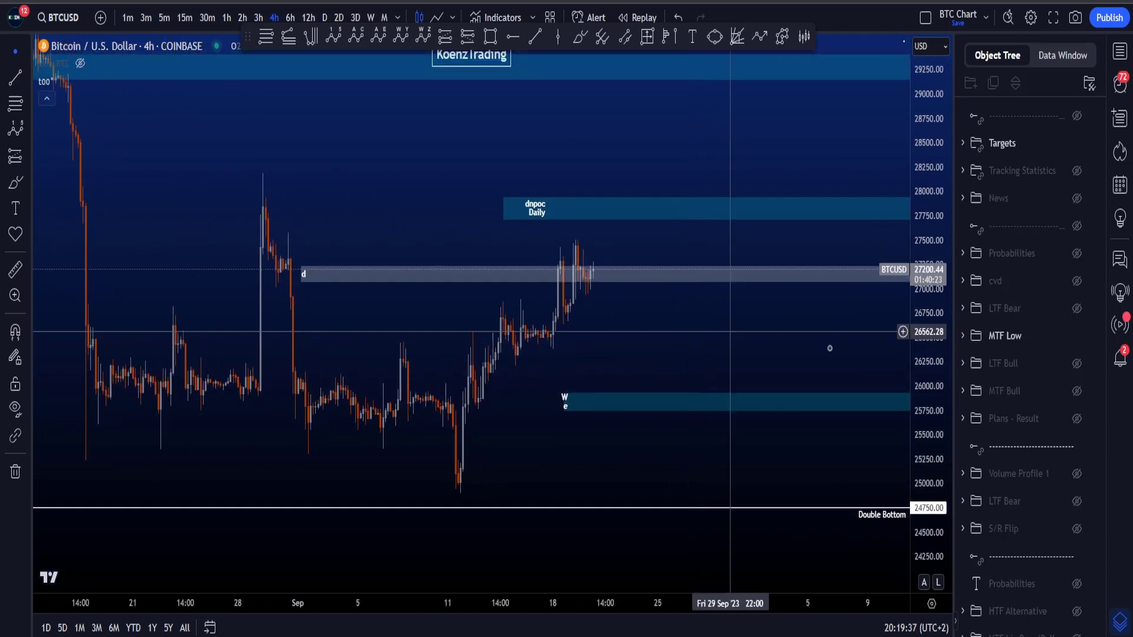
drag(920, 407, 903, 364)
scroll(729, 295, up, 1)
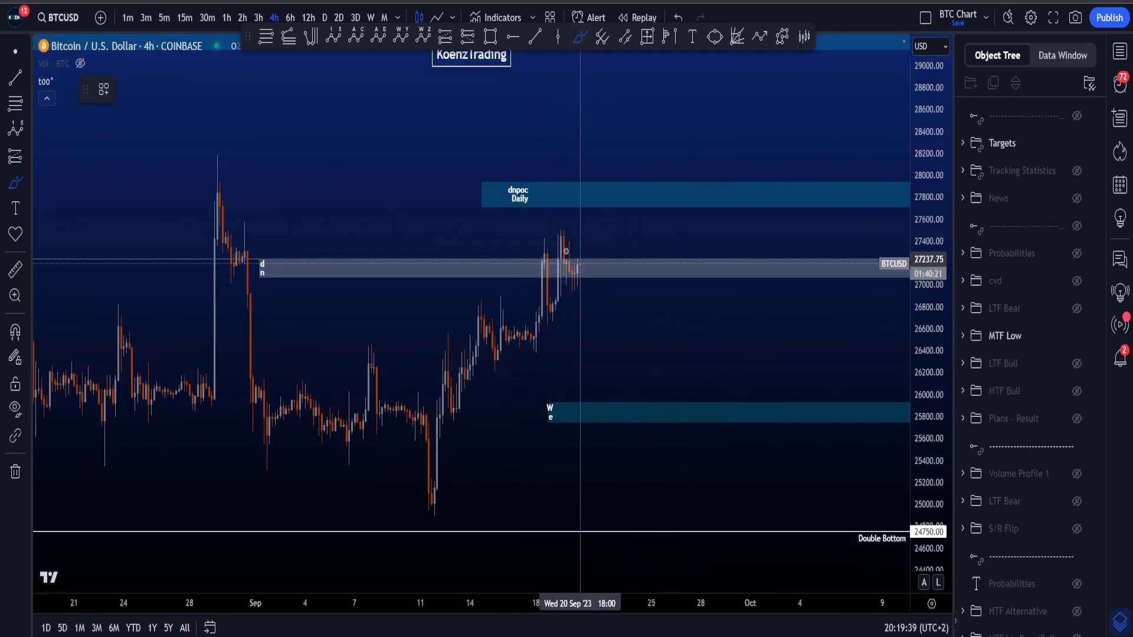
mouse_move(577, 254)
mouse_down()
mouse_move(604, 287)
mouse_move(512, 258)
mouse_up()
key(ctrl+z)
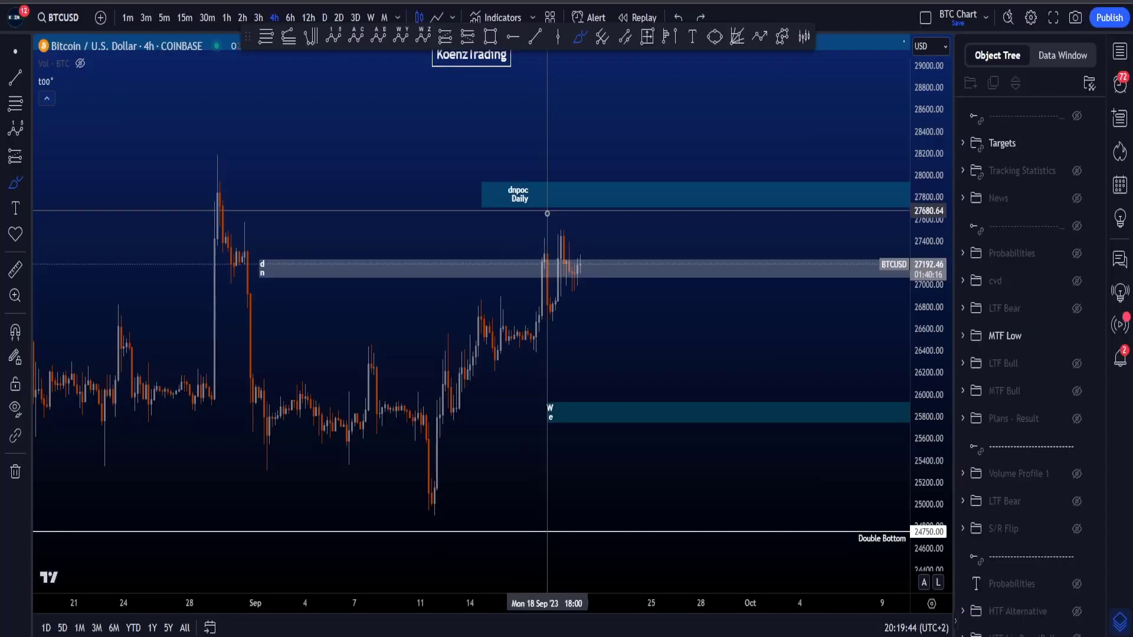
mouse_move(593, 245)
mouse_down()
mouse_move(554, 239)
mouse_move(602, 253)
mouse_up()
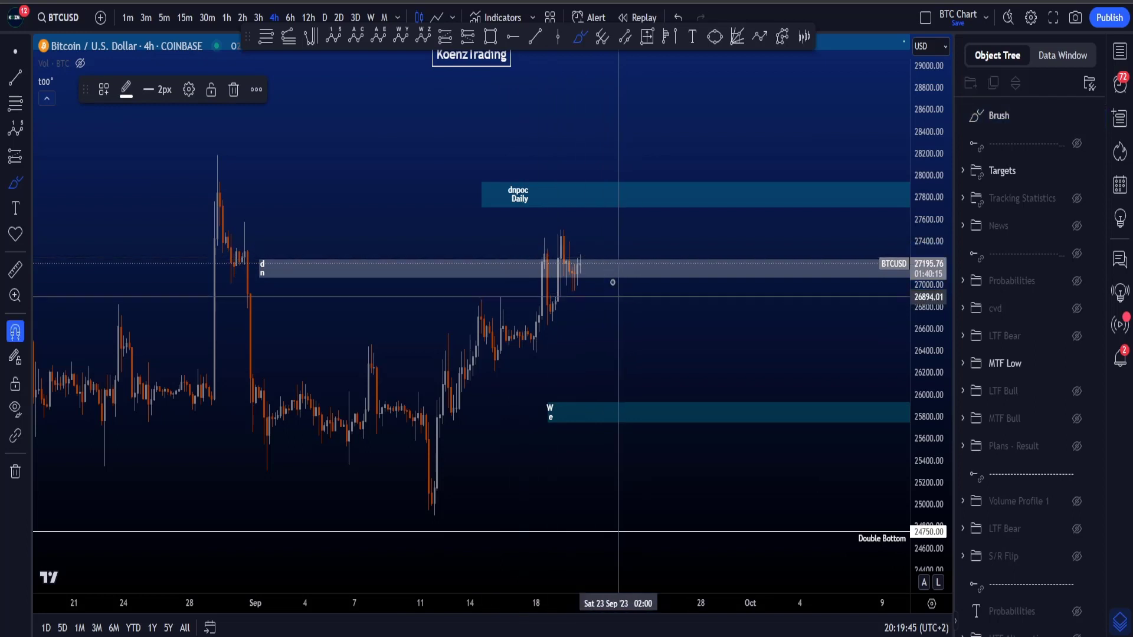
key(ctrl+z)
Circle the dnpoc Daily zone above the price and the Weekly zone below it with the brush, and undo both circles
drag(597, 190, 599, 194)
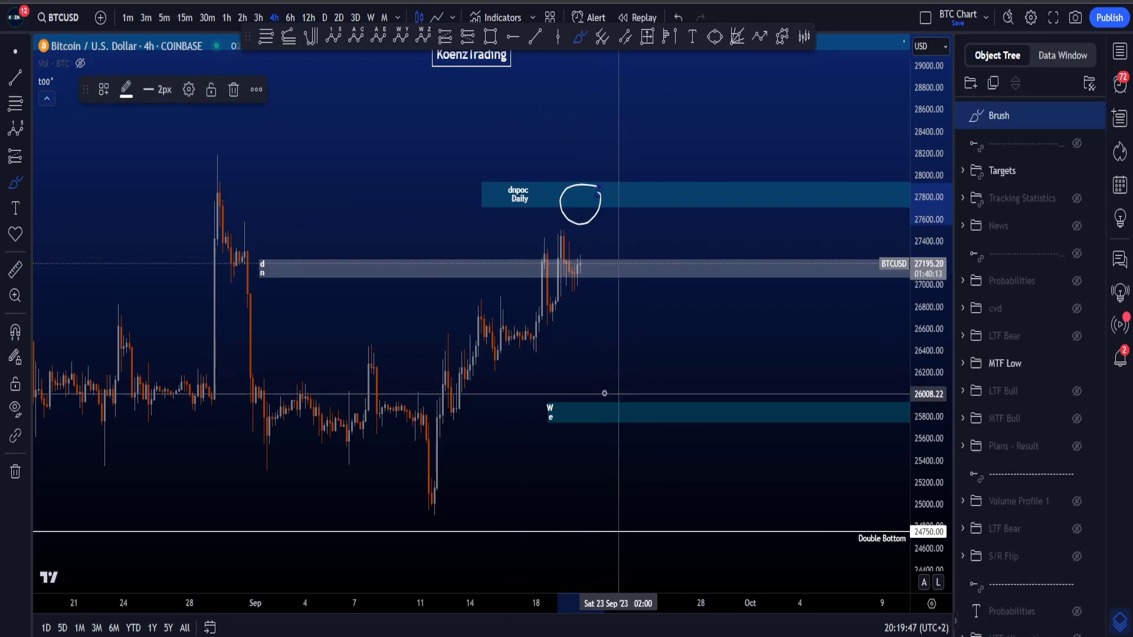
drag(604, 395, 615, 406)
key(ctrl+z)
key(ctrl+z)
Select the dnpoc Daily zone to examine its price bounds, and deselect it
drag(930, 448, 931, 430)
scroll(708, 372, up, 2)
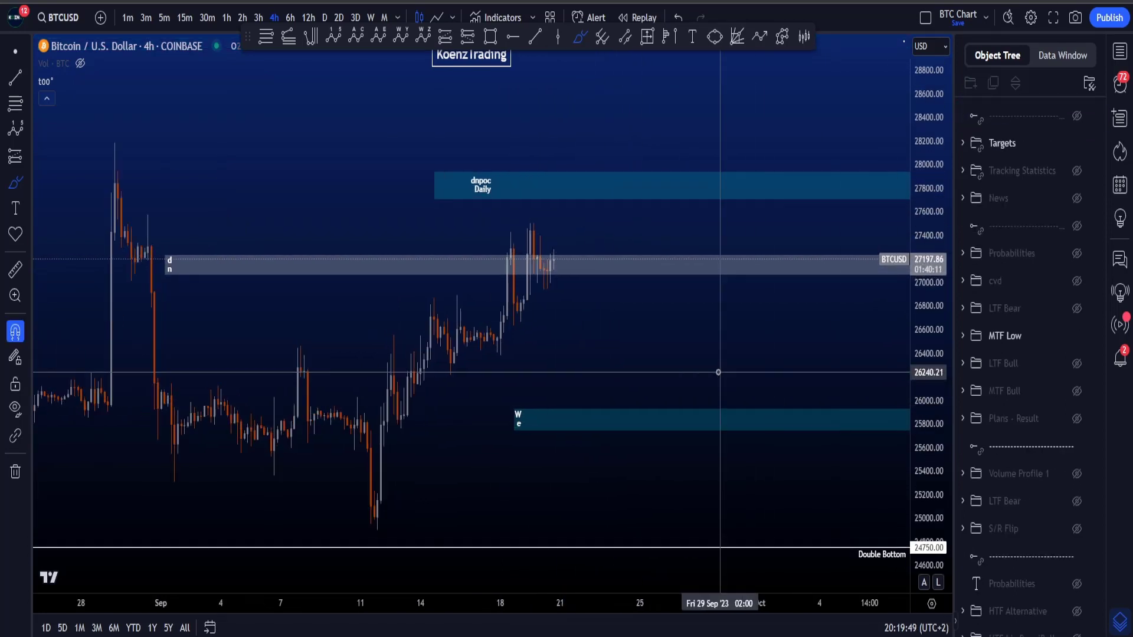
click(577, 195)
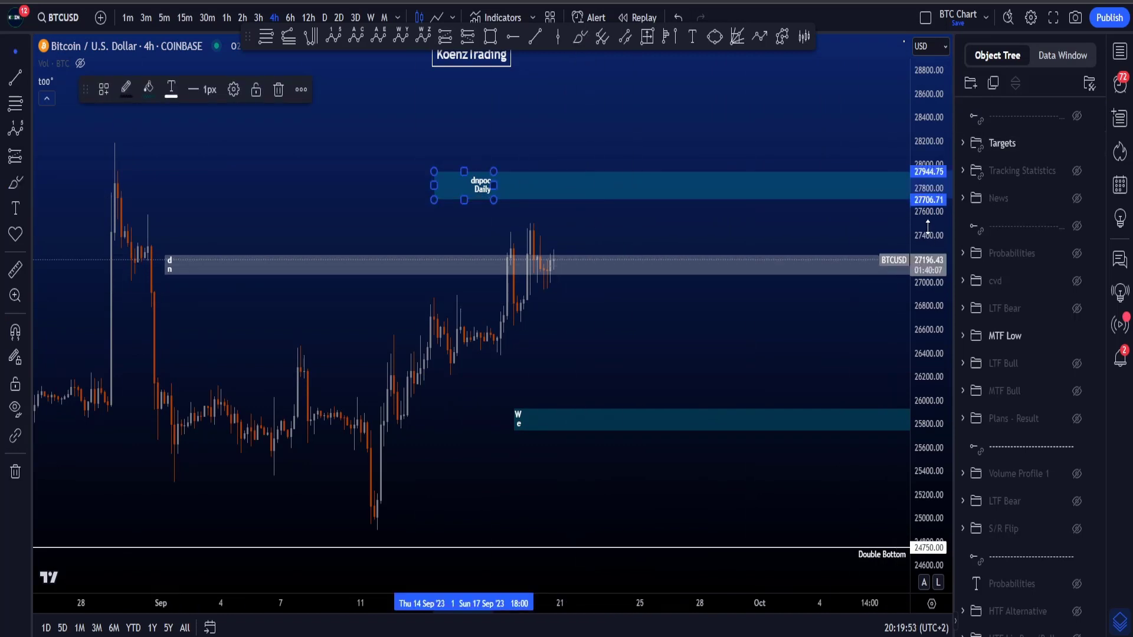
click(520, 210)
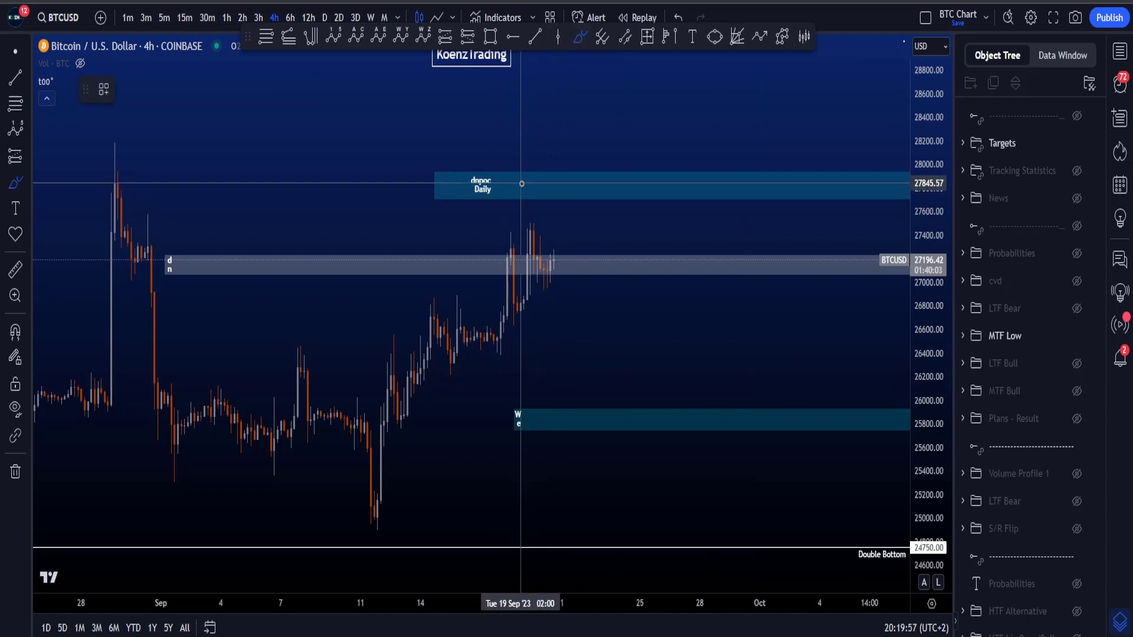
click(521, 183)
key(Escape)
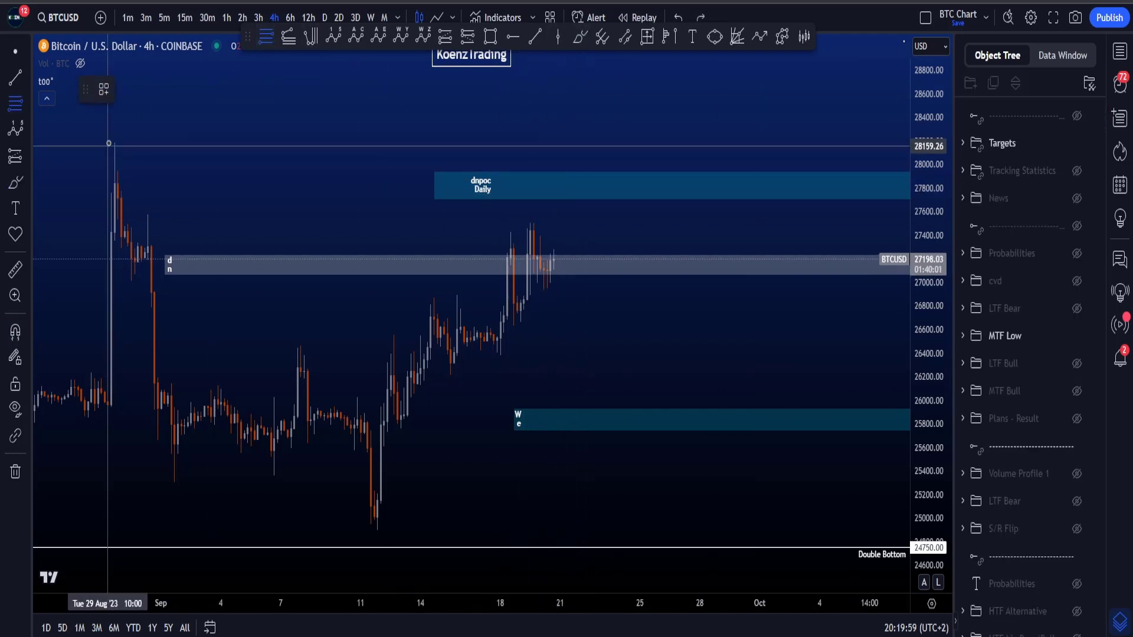
Draw a Fib Retracement from the 28184.89 late-August high to the 25307.37 September low, apply the 0.618–0.886 level template, and shift it to mid-September
click(115, 129)
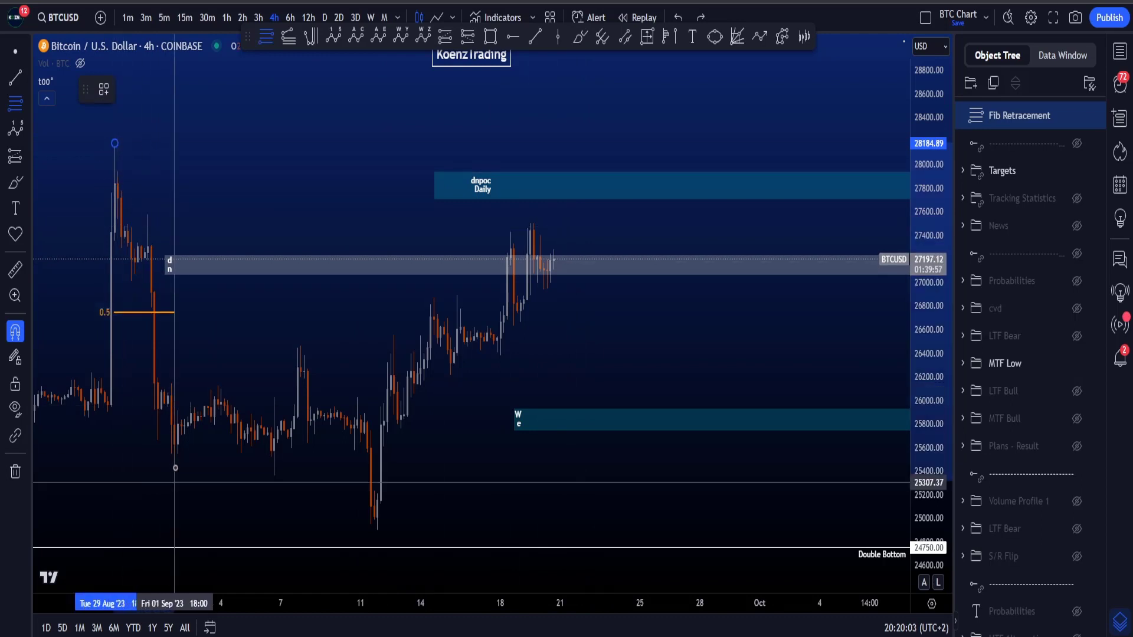
click(175, 483)
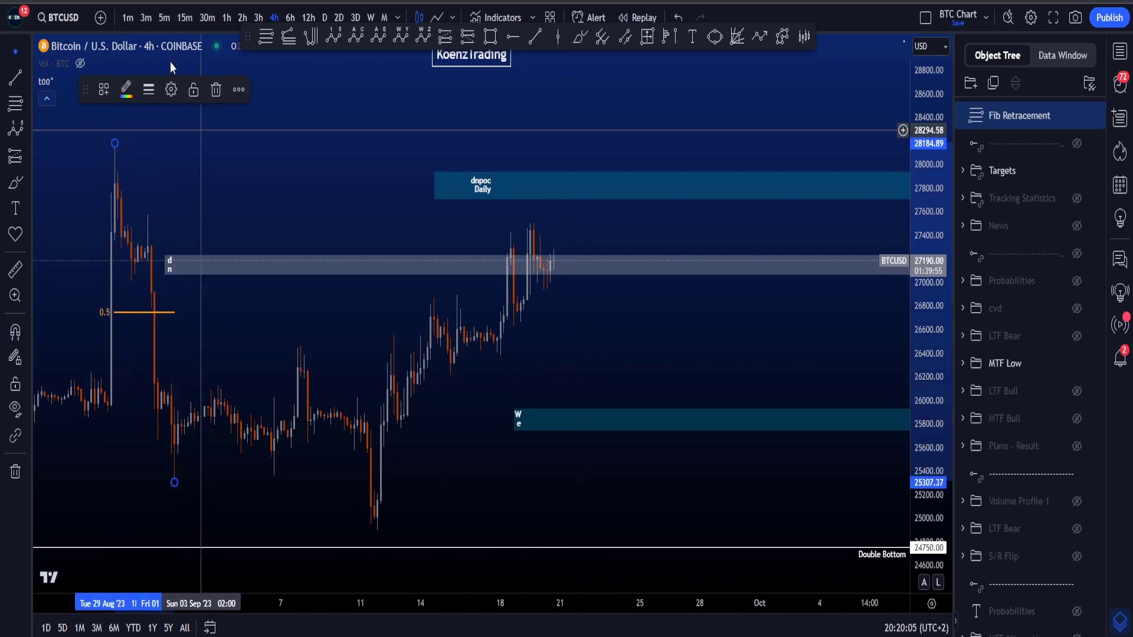
click(90, 90)
click(118, 169)
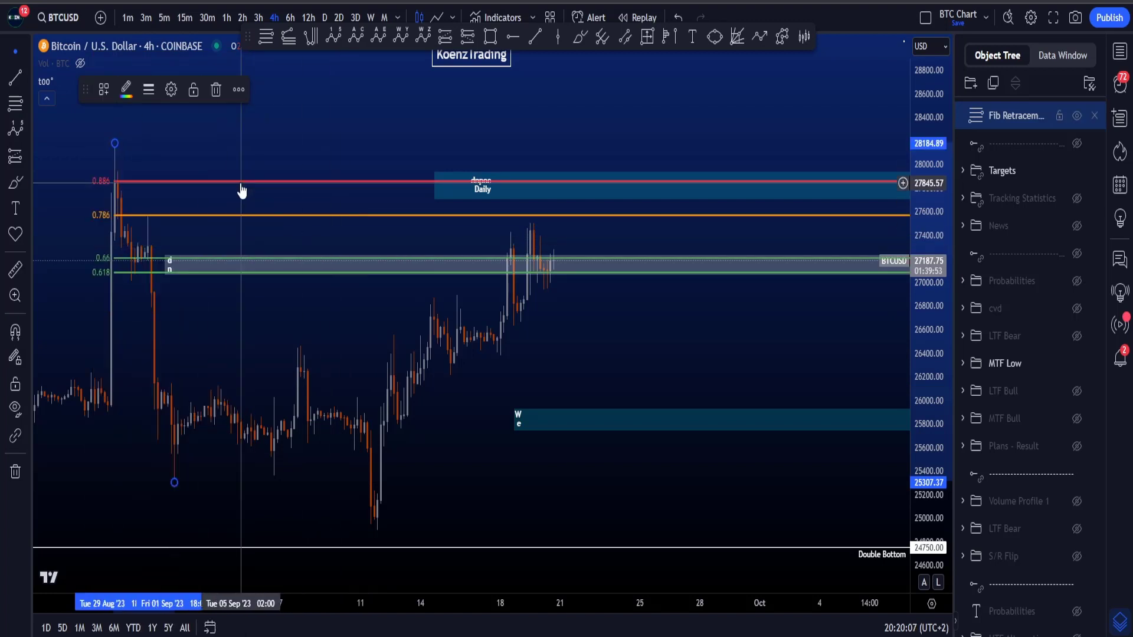
drag(235, 220, 560, 223)
Circle the 0.886 retracement label beside the dnpoc Daily zone with the brush, and remove the marks
click(580, 37)
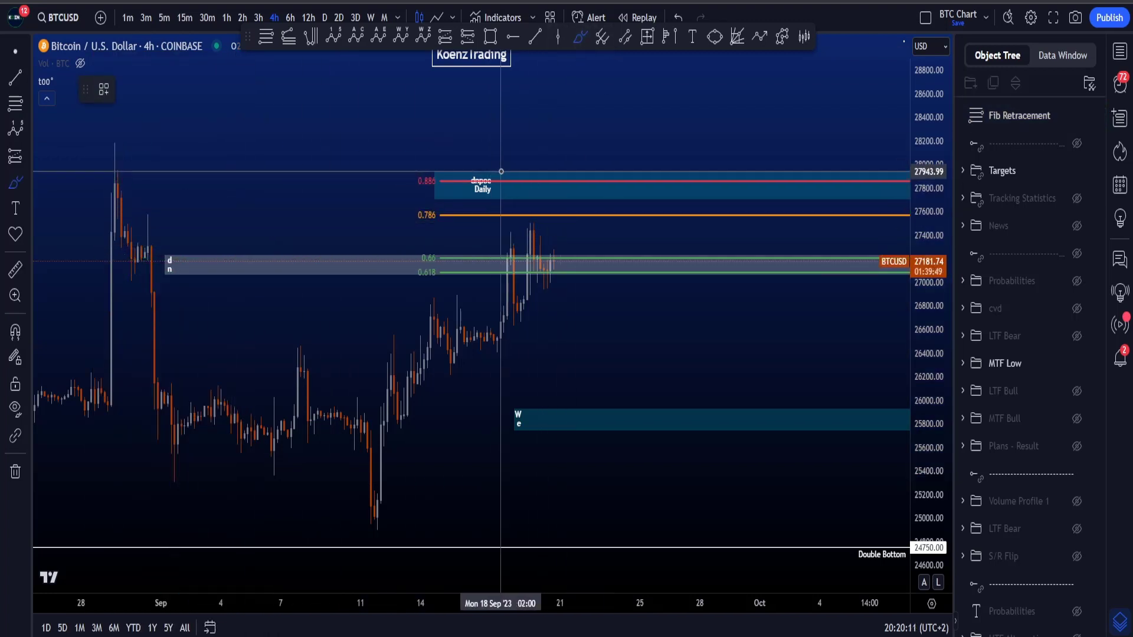
drag(466, 169, 415, 179)
key(Delete)
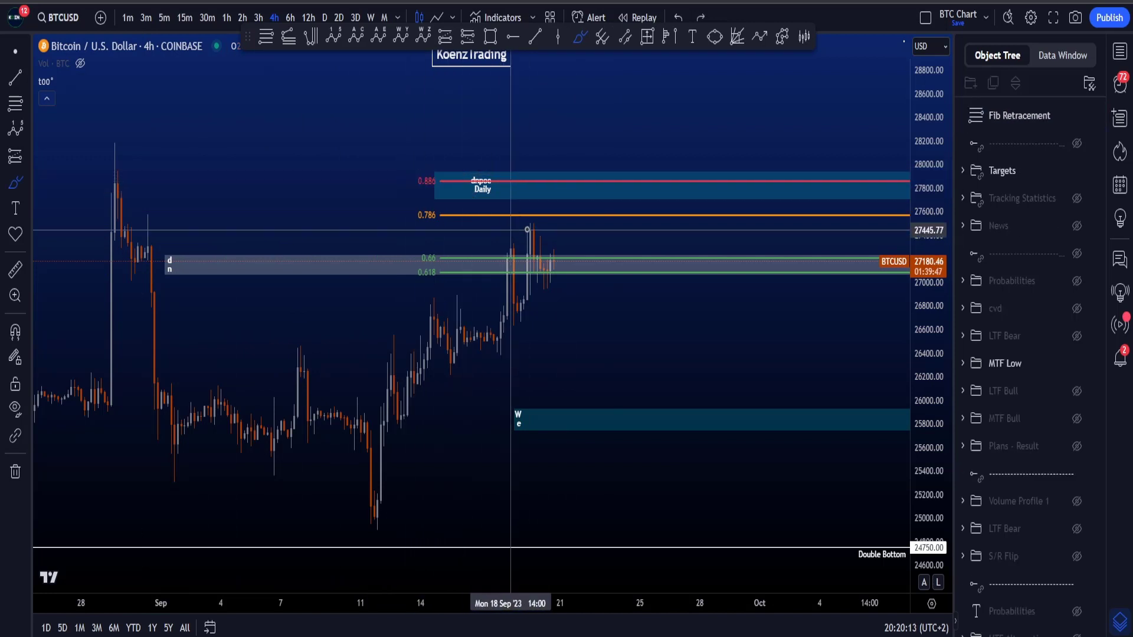
drag(926, 239, 921, 321)
scroll(581, 254, down, 2)
mouse_move(470, 192)
mouse_down()
mouse_move(451, 219)
mouse_move(462, 200)
mouse_up()
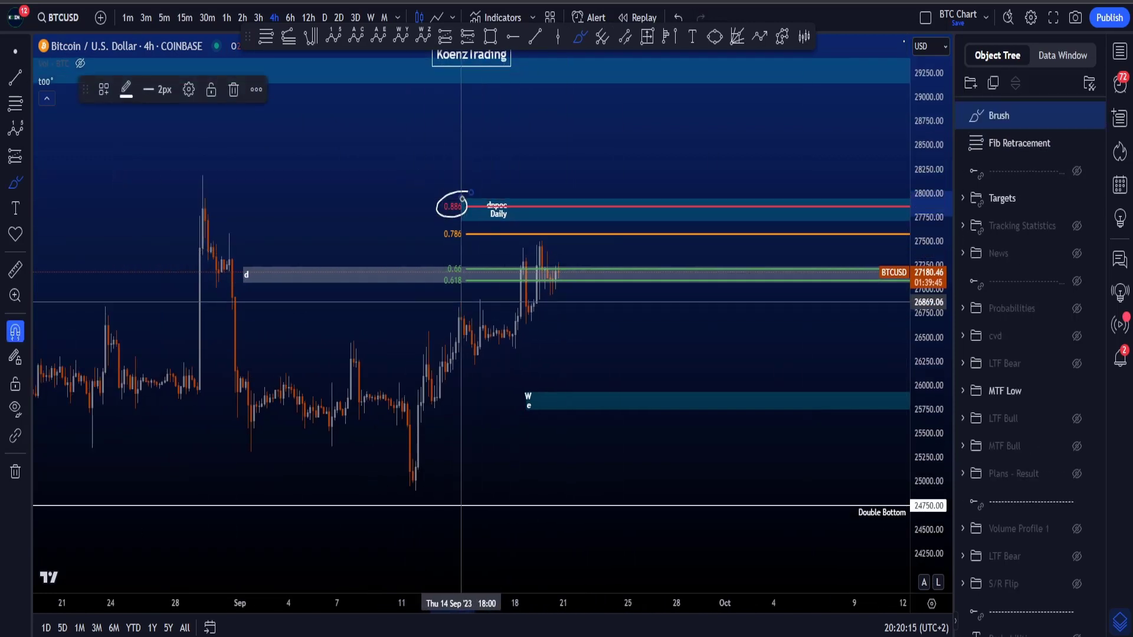
key(ctrl+z)
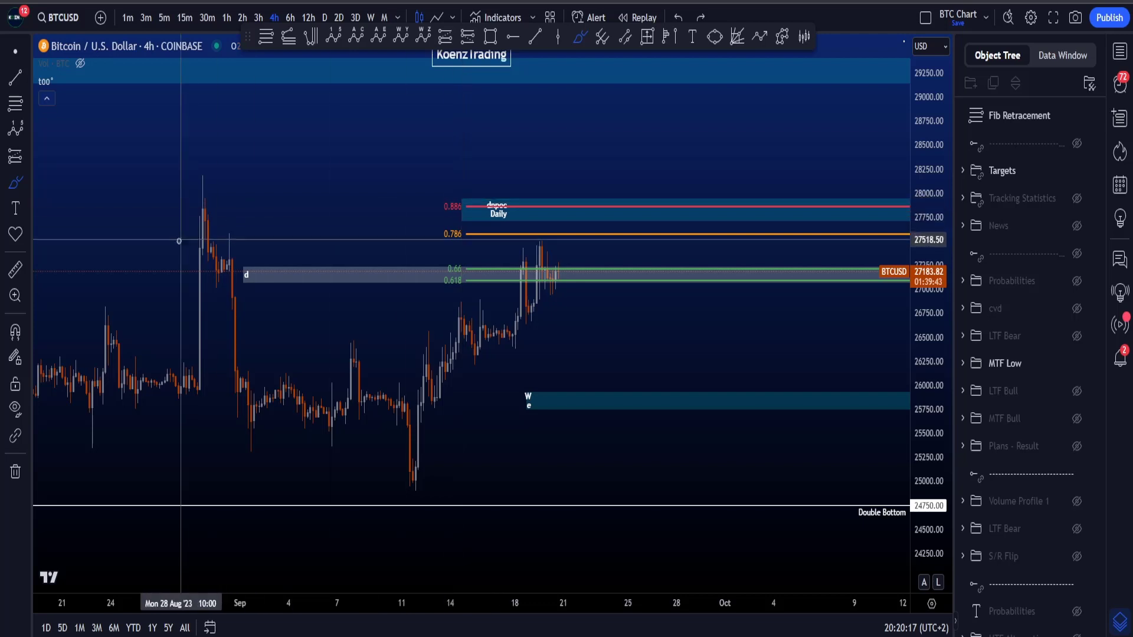
Brush a mark at the late-August high and a stroke from the early-September low up to the latest candles, undoing both
scroll(638, 327, down, 2)
scroll(639, 327, up, 3)
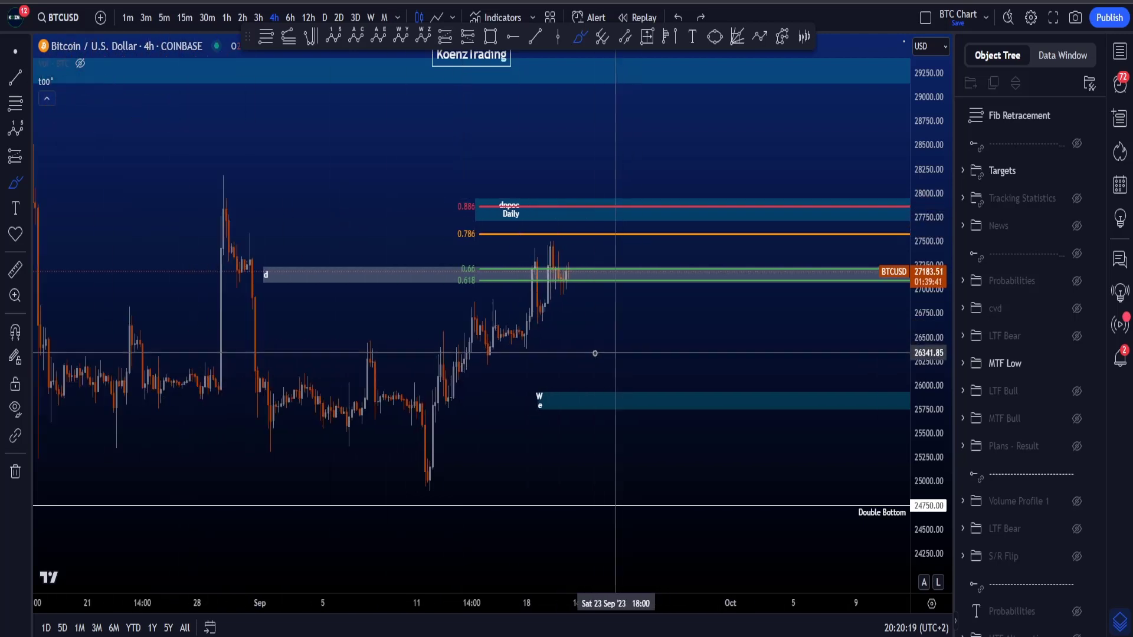
mouse_move(223, 184)
mouse_down()
mouse_move(294, 326)
mouse_move(248, 379)
mouse_move(213, 228)
mouse_move(227, 189)
mouse_up()
key(ctrl+z)
mouse_move(269, 431)
mouse_down()
mouse_move(384, 327)
mouse_move(519, 316)
mouse_move(558, 283)
mouse_up()
key(ctrl+z)
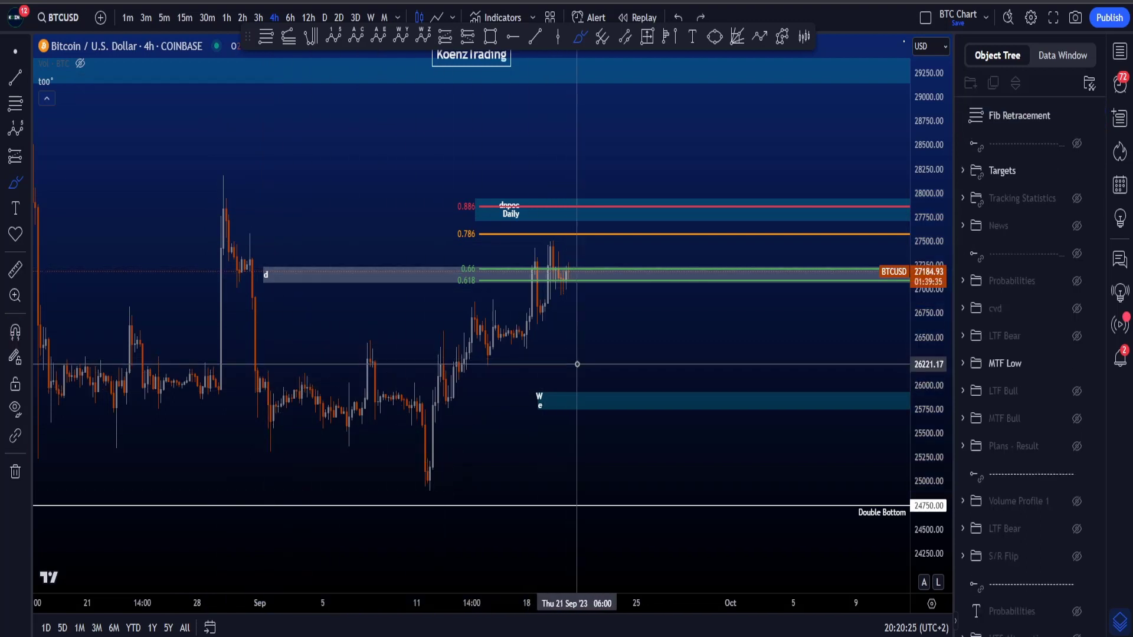
Brush a loop around the 0.886 label and a mark in the Daily zone above the latest candles, undoing both
drag(448, 190, 511, 198)
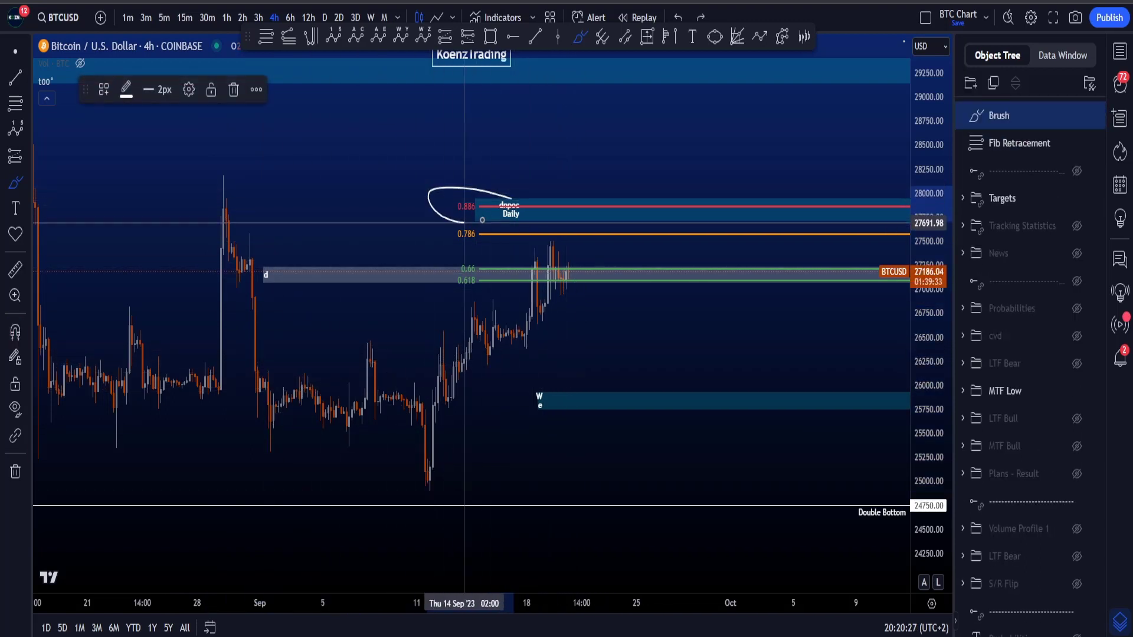
key(ctrl+z)
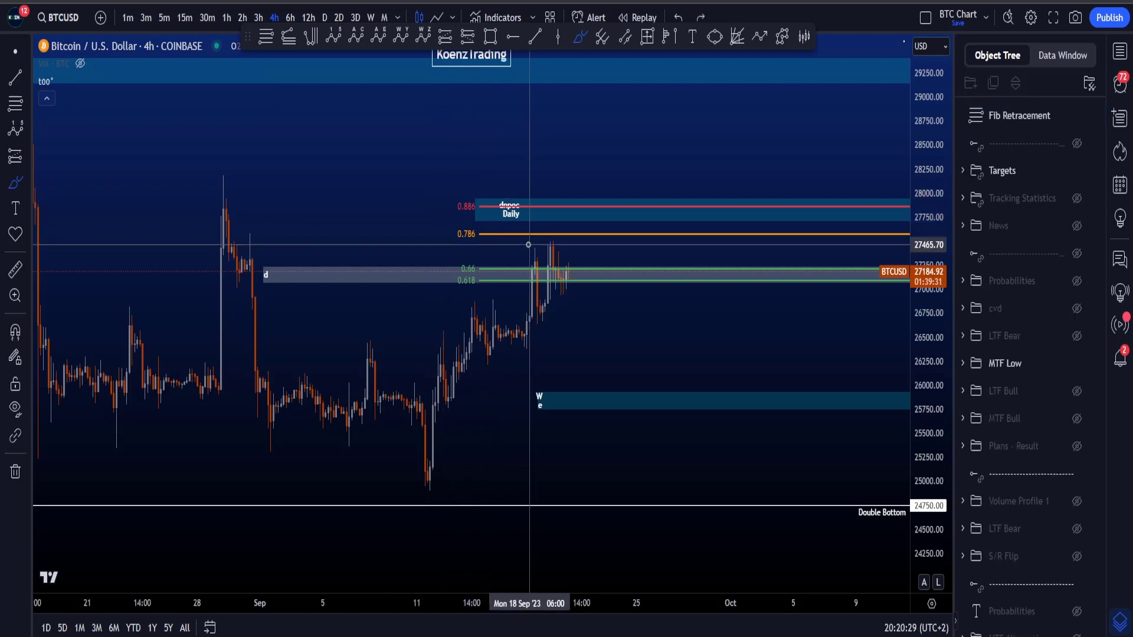
mouse_move(540, 204)
mouse_down()
mouse_move(614, 205)
mouse_move(548, 205)
mouse_move(570, 207)
mouse_up()
key(ctrl+z)
key(ctrl+z)
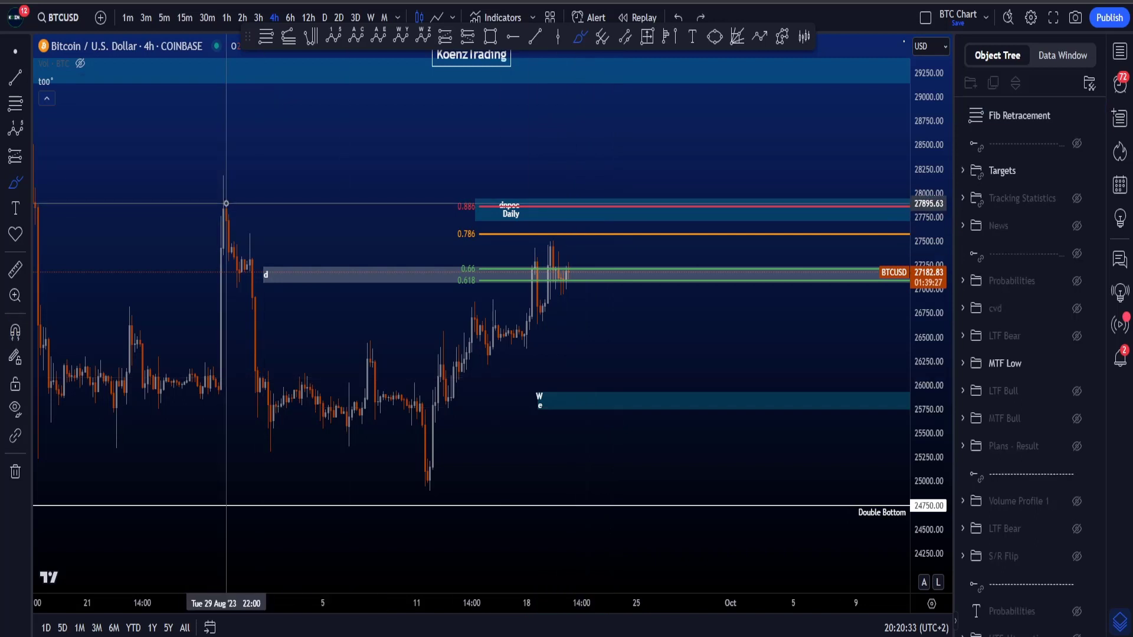
Brush a projected path from the late-August high down, up into the dnpoc Daily zone, and down through the Double Bottom line, redrawing it once
mouse_move(226, 205)
mouse_down()
mouse_move(289, 453)
mouse_move(569, 216)
mouse_move(664, 592)
mouse_up()
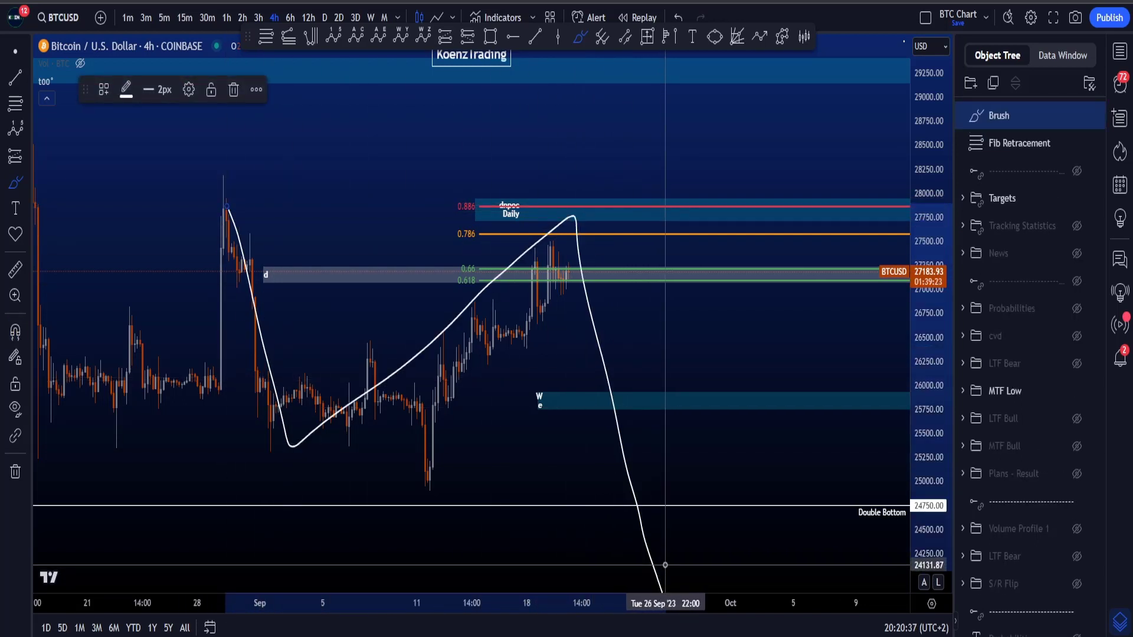
key(ctrl+z)
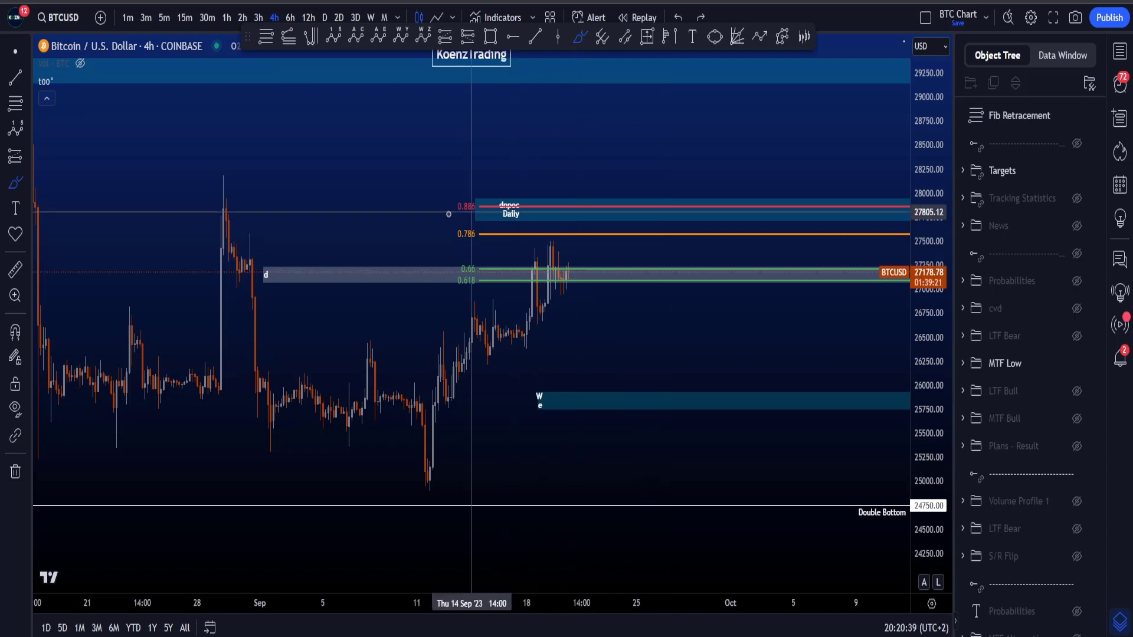
mouse_move(217, 197)
mouse_down()
mouse_move(417, 321)
mouse_move(679, 555)
mouse_up()
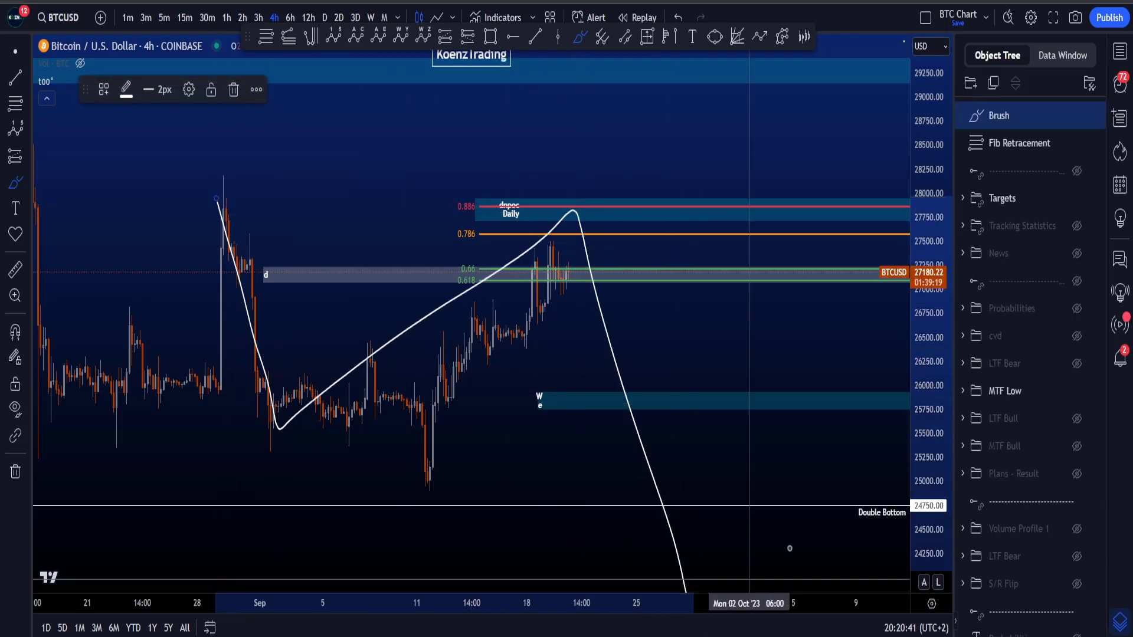
Delete the brushed projection path and the Fib Retracement, and select the W zone below the latest candles
key(Delete)
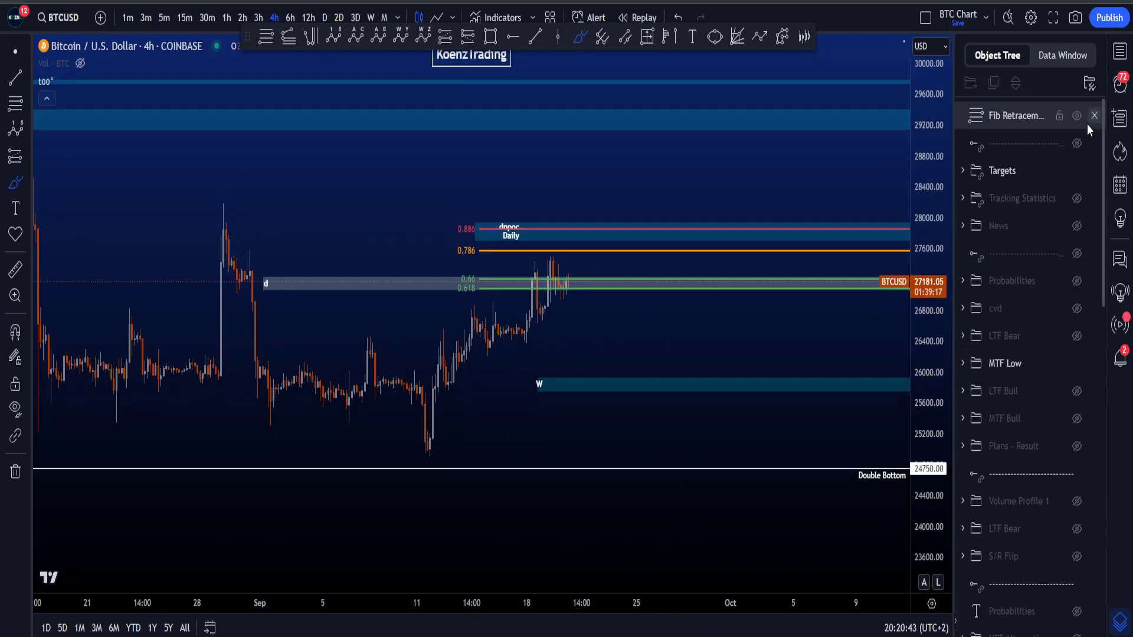
click(1094, 115)
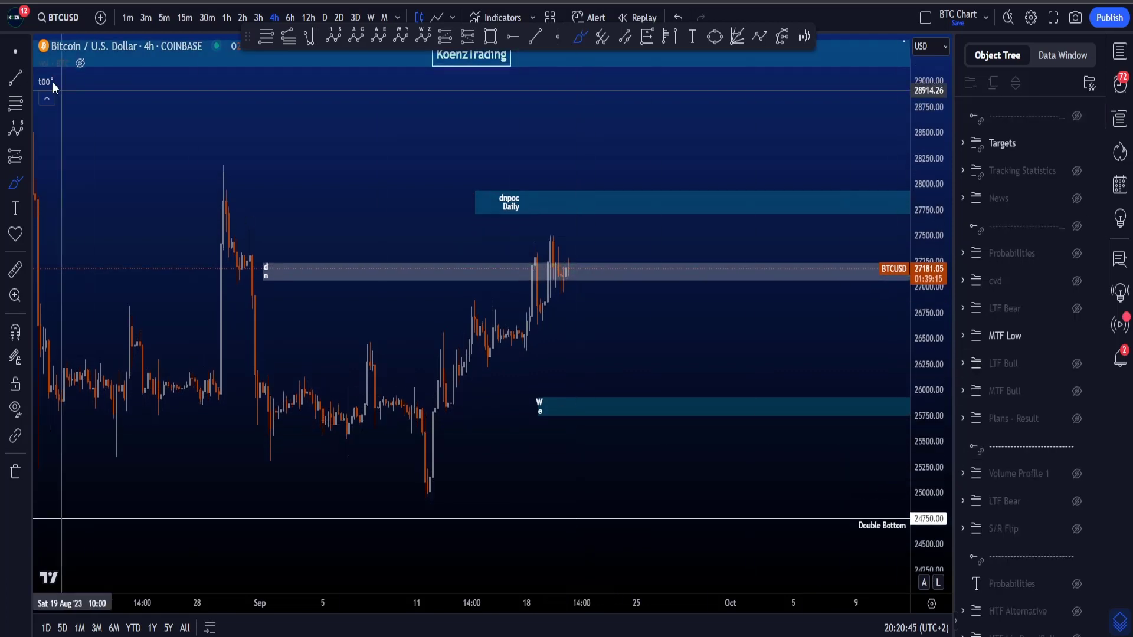
click(14, 55)
click(539, 406)
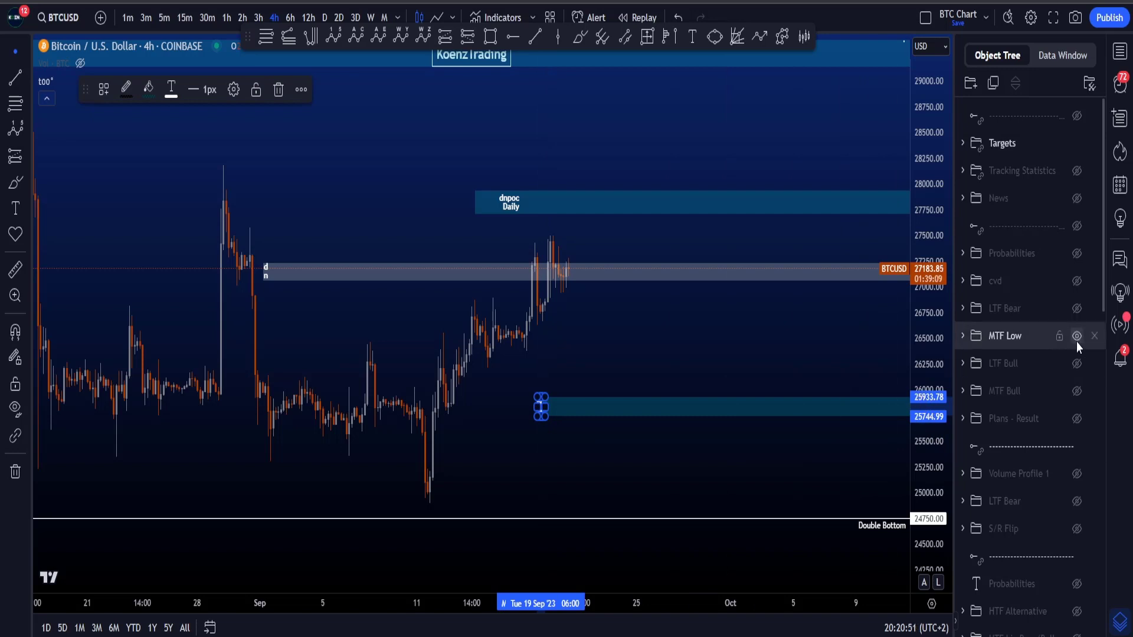
Hide the MTF Low drawing group and show the LTF Bear group dimmed just below cvd
click(1077, 338)
click(1076, 308)
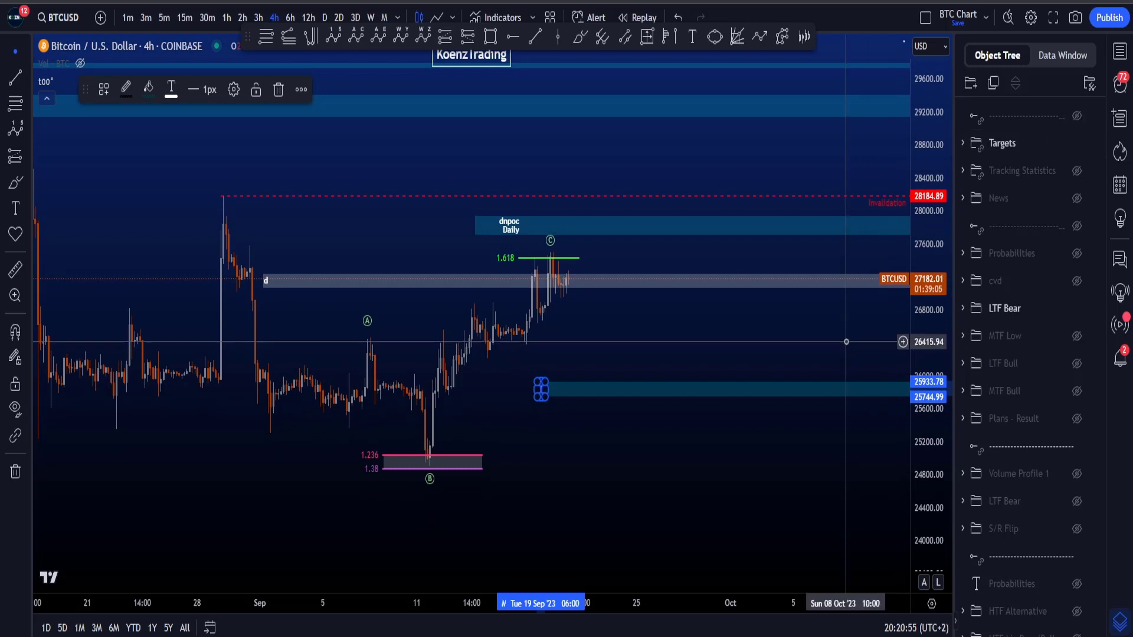
scroll(849, 341, down, 2)
drag(938, 319, 938, 376)
Brush a loop around the decline from the late-August high and a stroke tracing the same drop, undoing both
click(584, 39)
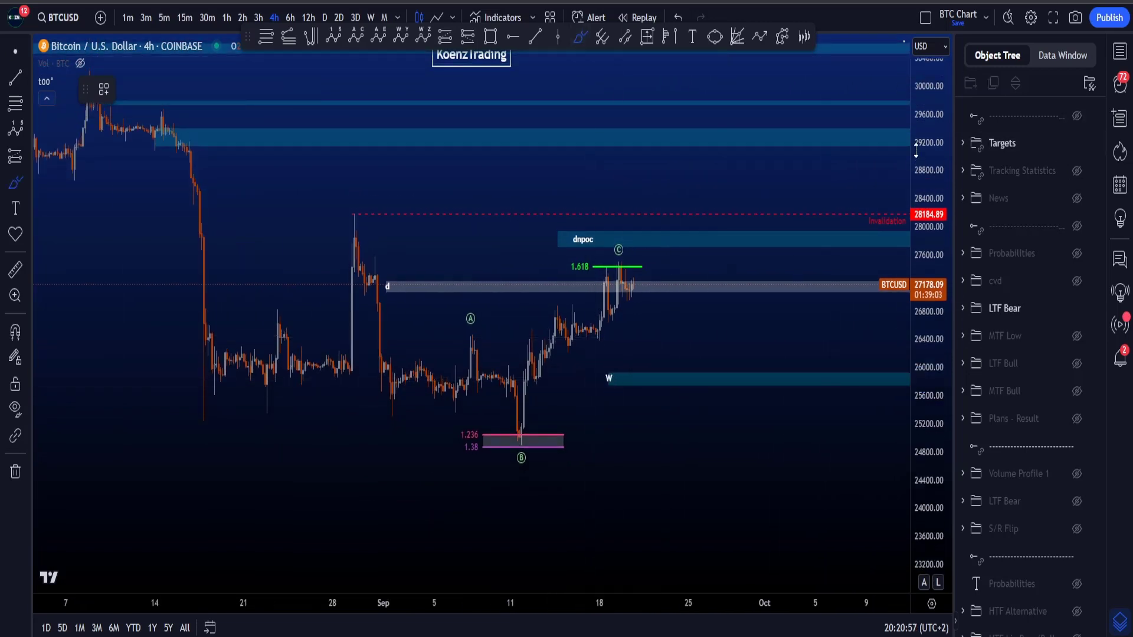
drag(916, 152, 923, 348)
scroll(829, 385, down, 2)
drag(936, 468, 932, 313)
scroll(689, 329, up, 3)
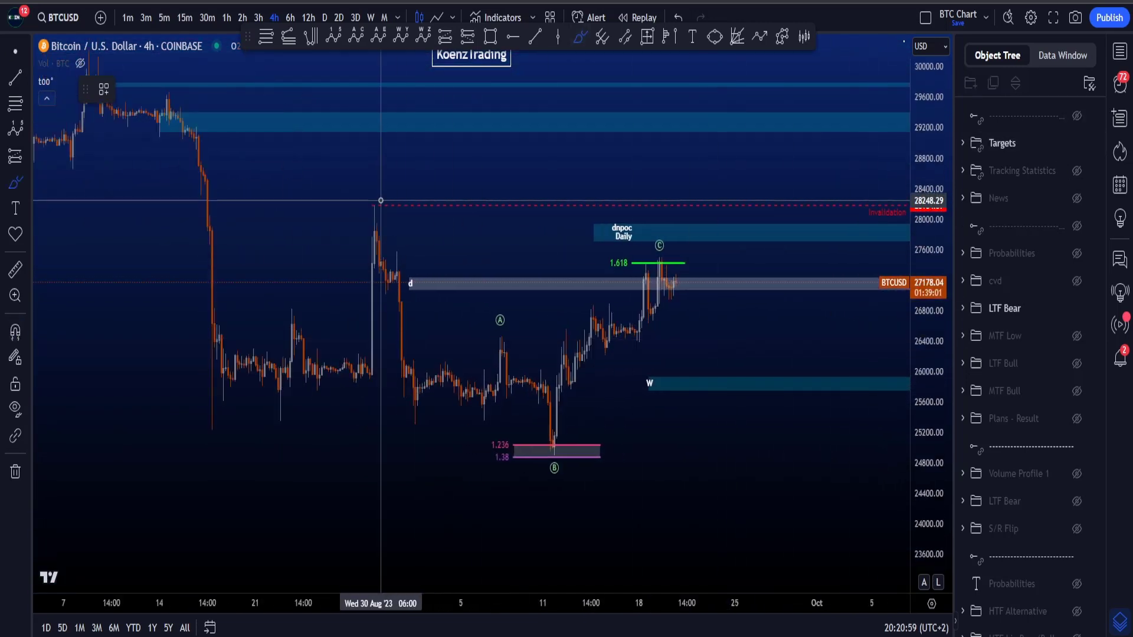
mouse_move(388, 208)
mouse_down()
mouse_move(426, 384)
mouse_move(393, 354)
mouse_up()
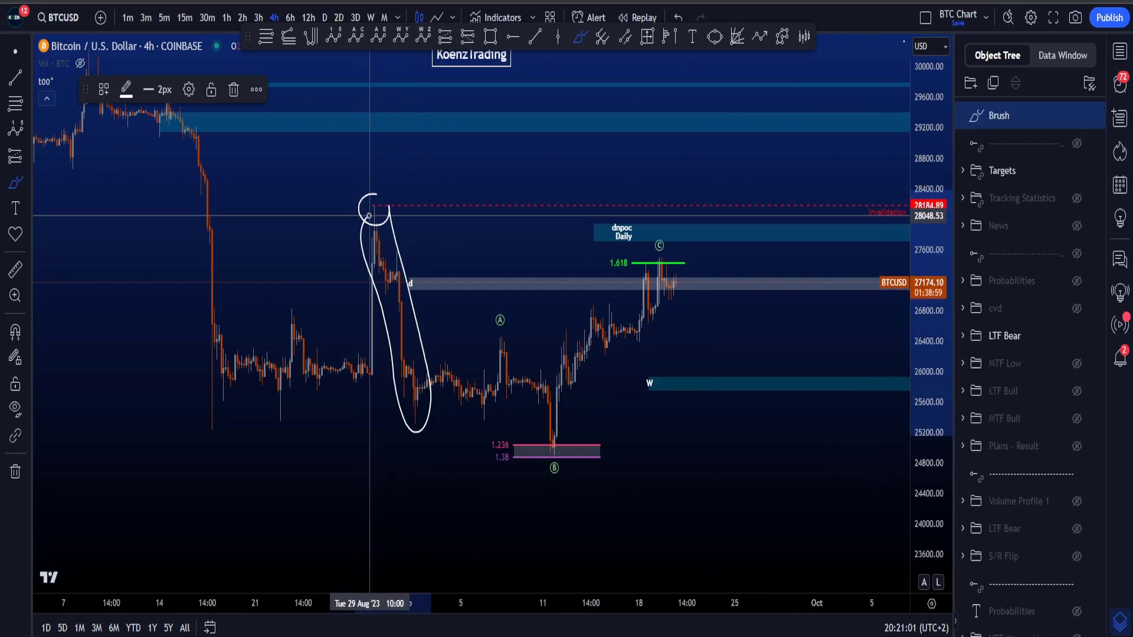
key(ctrl+z)
drag(362, 221, 387, 264)
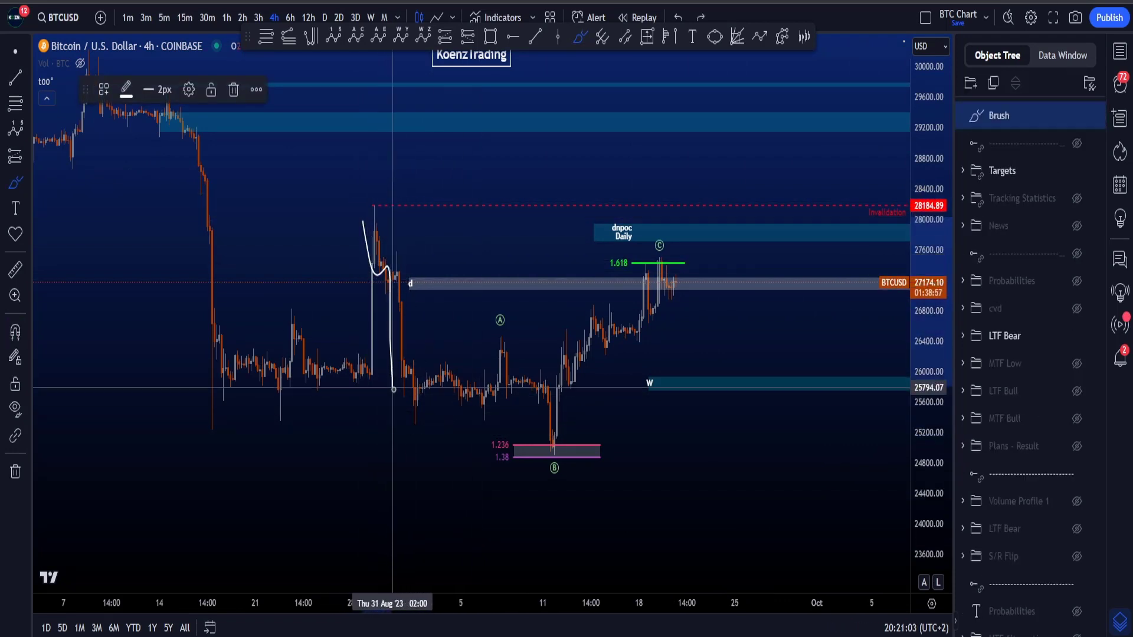
key(ctrl+z)
Brush a path through the A and B labels with a loop around the rise to C, plus a stroke above the 1.618 line, deleting both
mouse_move(412, 405)
mouse_down()
mouse_move(450, 361)
mouse_move(494, 353)
mouse_move(505, 315)
mouse_move(496, 331)
mouse_move(552, 446)
mouse_move(679, 260)
mouse_move(587, 263)
mouse_move(523, 417)
mouse_up()
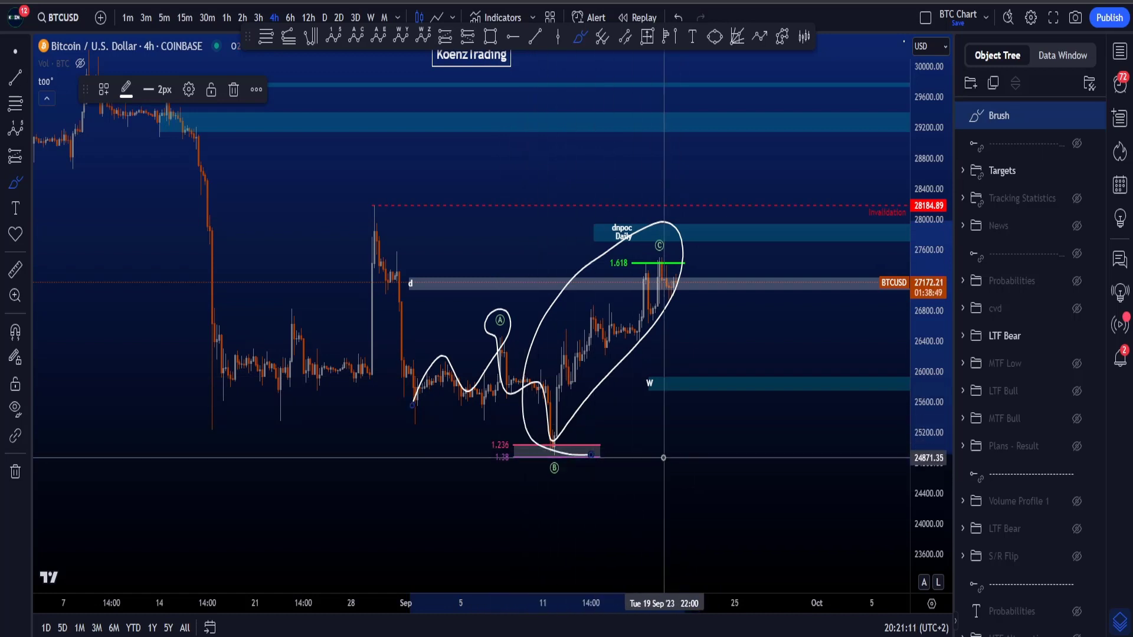
key(Delete)
drag(699, 259, 609, 253)
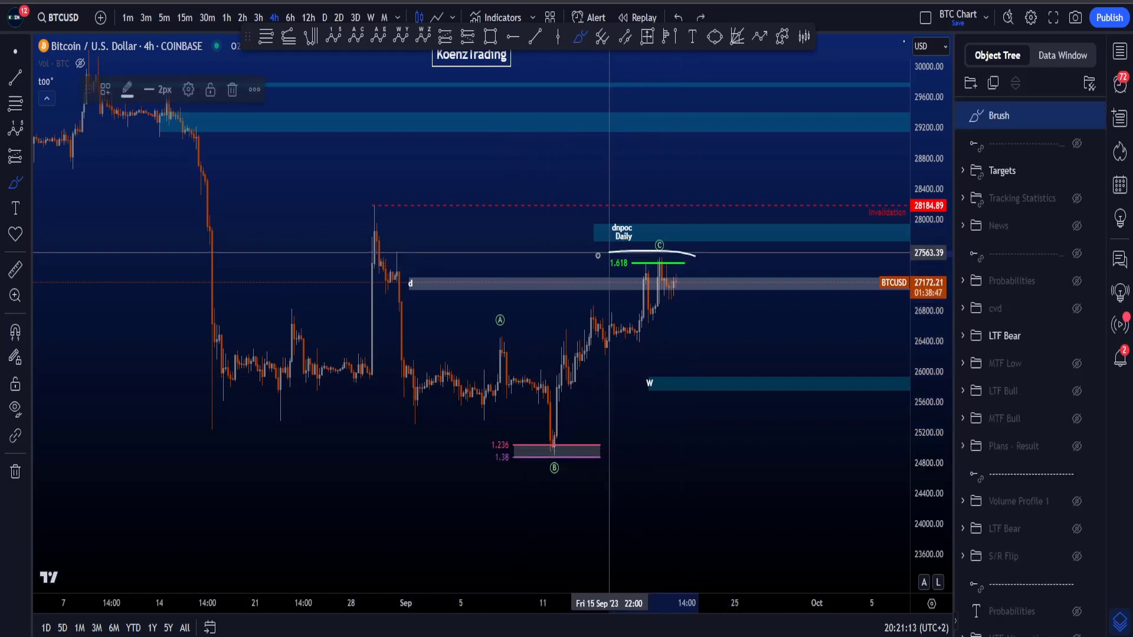
key(Delete)
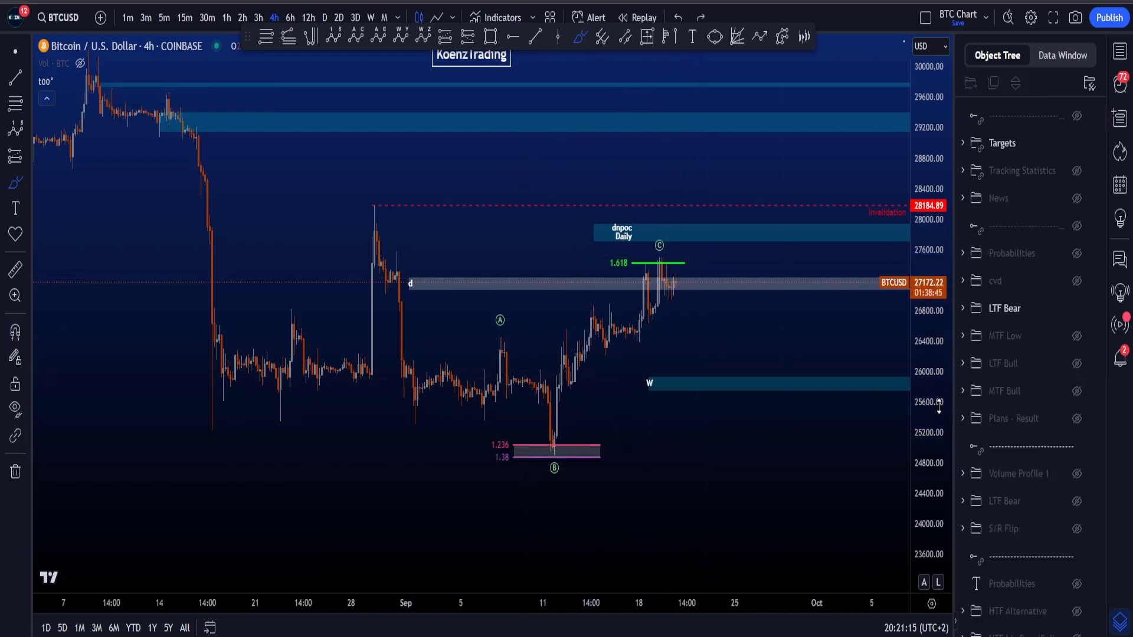
Brush temporary marks near the C label and the 1.618 line, removing each one
scroll(691, 255, up, 3)
mouse_move(640, 232)
mouse_down()
mouse_move(536, 244)
mouse_move(589, 277)
mouse_move(664, 278)
mouse_move(621, 268)
mouse_move(609, 248)
mouse_up()
key(Delete)
key(Delete)
key(Delete)
key(ctrl+z)
key(ctrl+z)
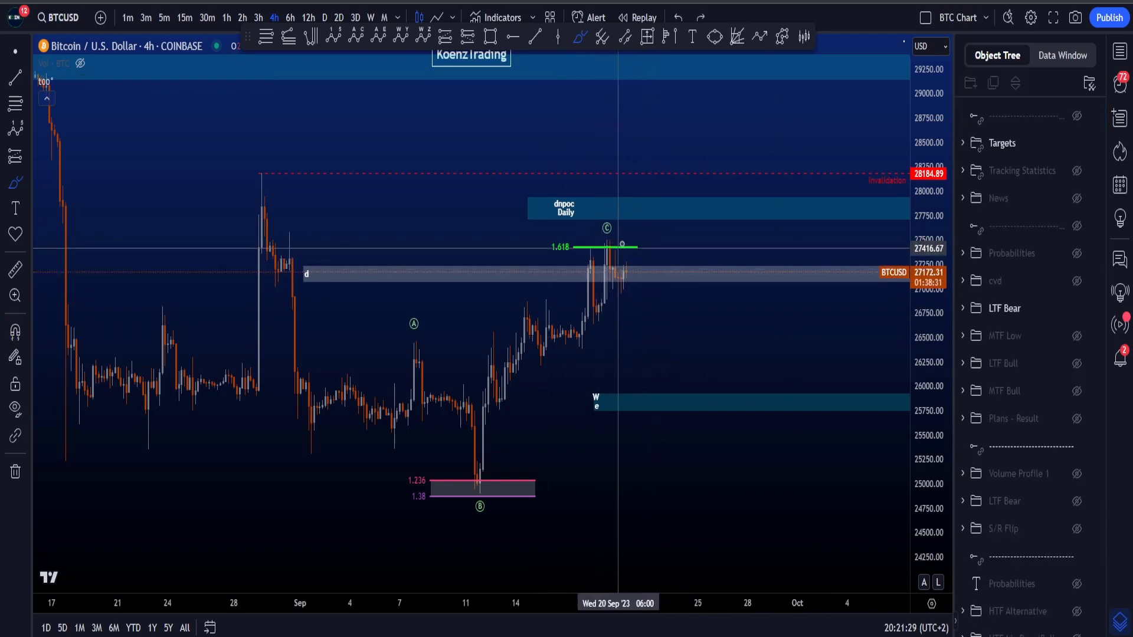
mouse_move(457, 258)
mouse_down()
mouse_move(268, 451)
mouse_move(619, 224)
mouse_up()
key(ctrl+z)
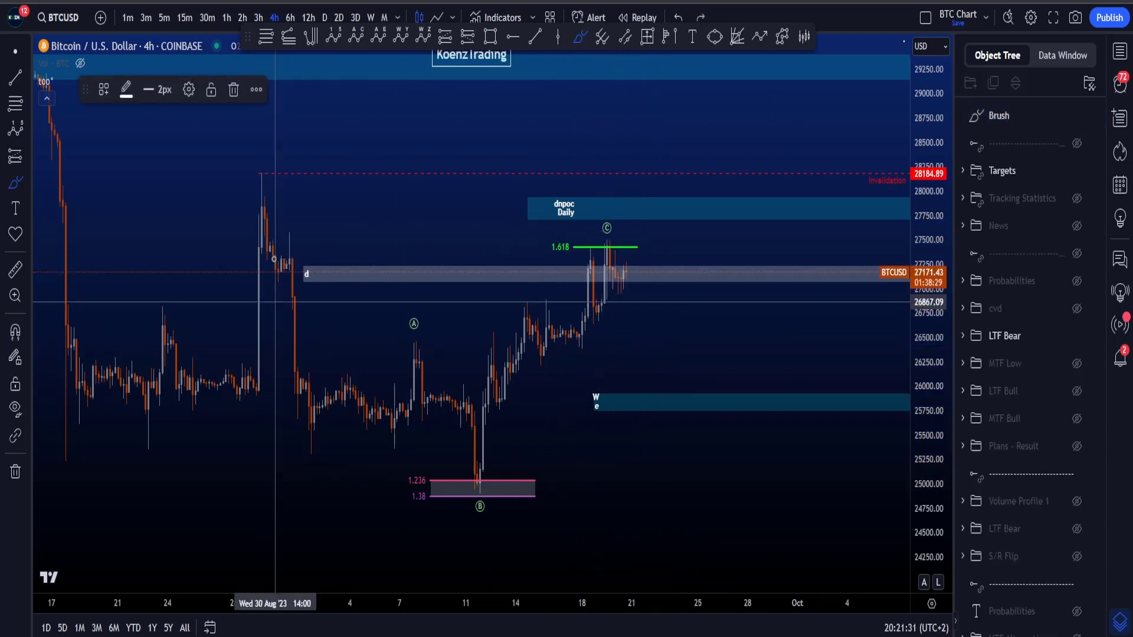
Brush a projected path from the late-August high down, up to the C label and far below the B low, redrawing and undoing it
mouse_move(272, 194)
mouse_down()
mouse_move(317, 393)
mouse_move(601, 237)
mouse_move(710, 566)
mouse_up()
key(ctrl+z)
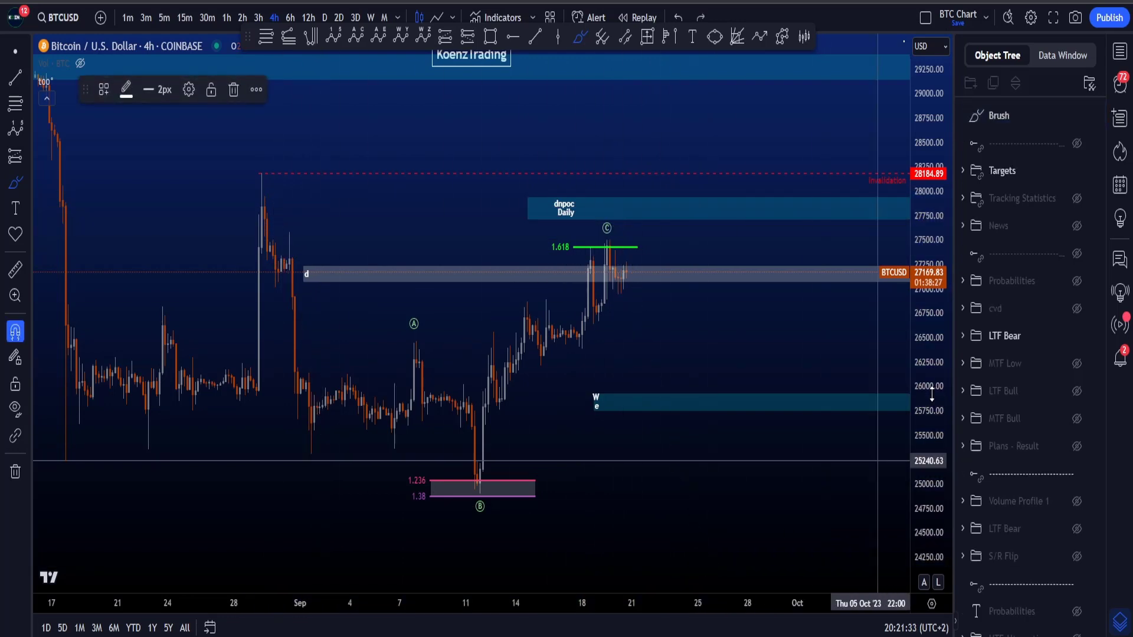
drag(931, 392, 930, 454)
mouse_move(253, 202)
mouse_down()
mouse_move(336, 429)
mouse_move(250, 204)
mouse_move(379, 385)
mouse_move(608, 248)
mouse_move(698, 513)
mouse_up()
key(ctrl+z)
key(ctrl+z)
drag(936, 379, 935, 450)
scroll(761, 462, down, 1)
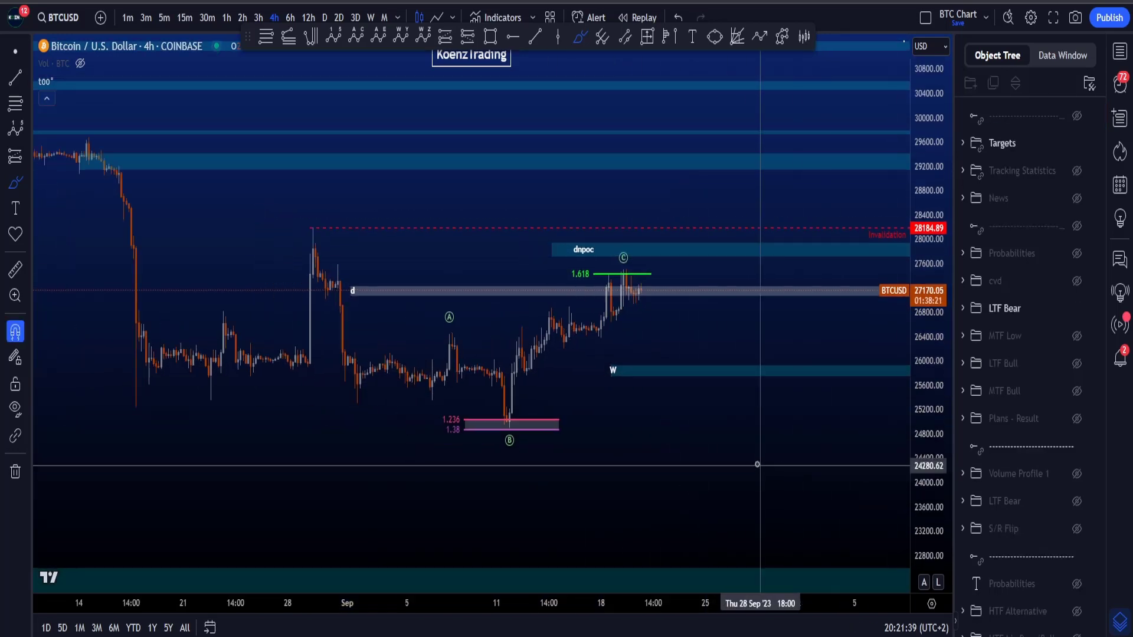
mouse_move(313, 245)
mouse_down()
mouse_move(359, 379)
mouse_move(827, 589)
mouse_up()
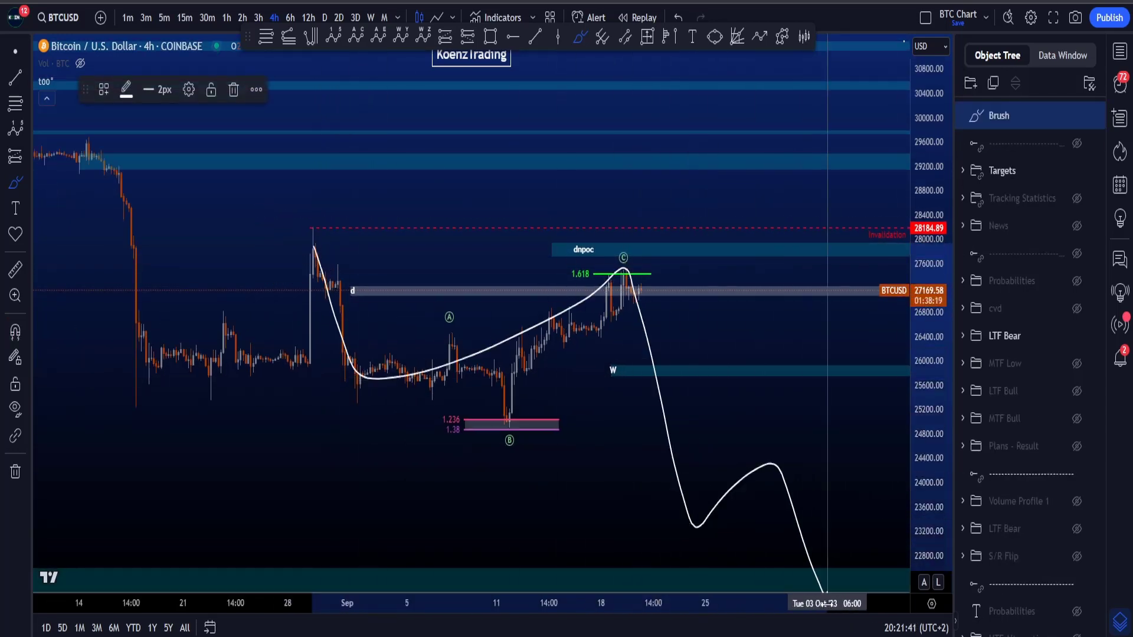
key(ctrl+z)
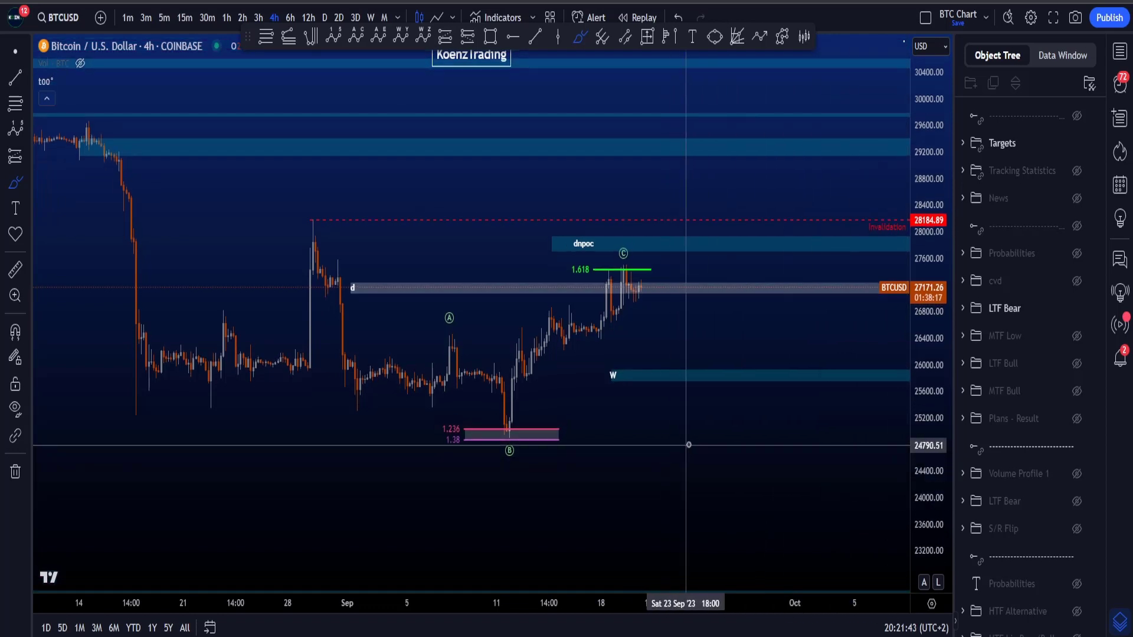
Brush temporary marks in the empty chart area after the latest candles, around and below the W zone, undoing them
mouse_move(714, 437)
mouse_down()
mouse_move(714, 464)
mouse_move(673, 465)
mouse_move(721, 472)
mouse_up()
key(ctrl+z)
key(ctrl+z)
drag(920, 409, 746, 465)
mouse_move(694, 372)
mouse_down()
mouse_move(733, 473)
mouse_move(678, 516)
mouse_move(778, 484)
mouse_up()
key(ctrl+z)
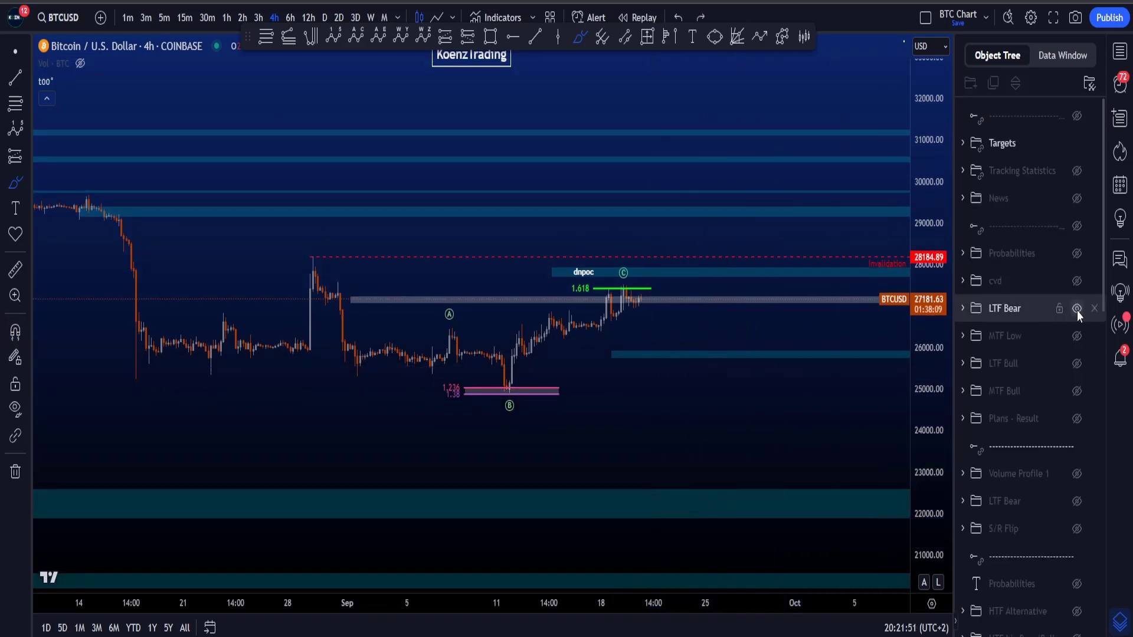
Show the cvd drawing group on the 15-minute chart with the LTF Bear and Targets groups hidden
click(1077, 309)
click(1077, 282)
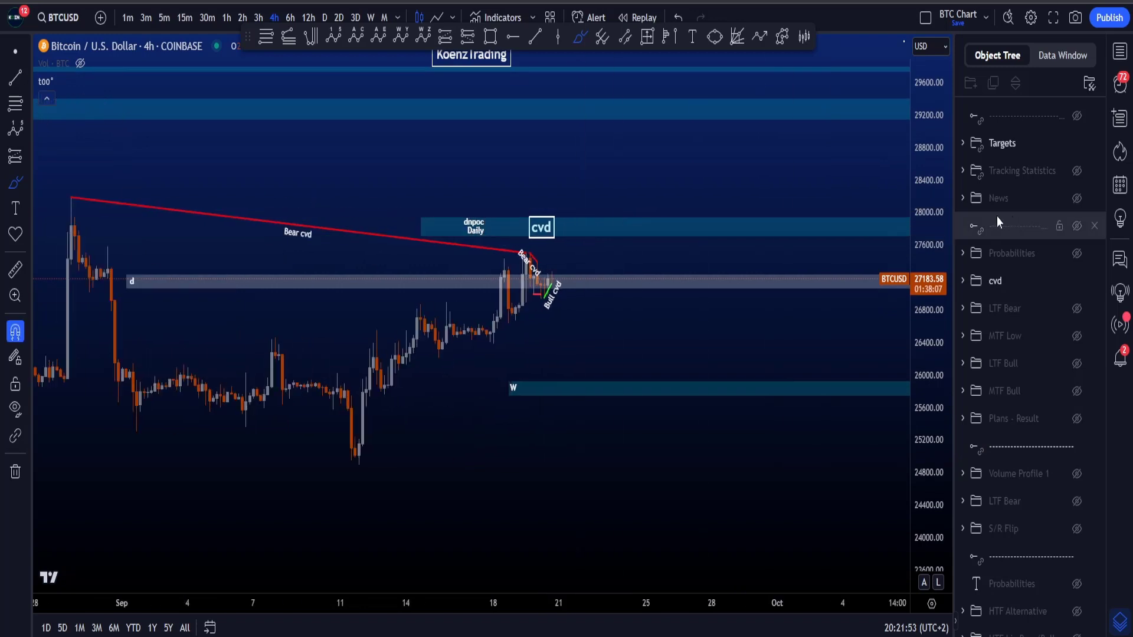
click(1076, 169)
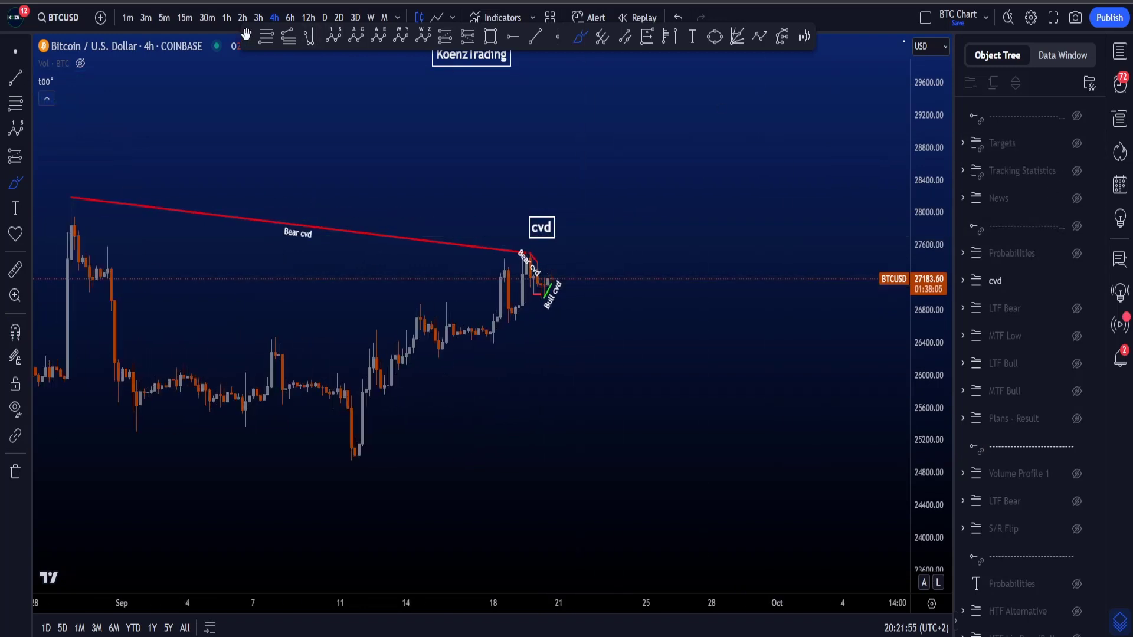
click(184, 18)
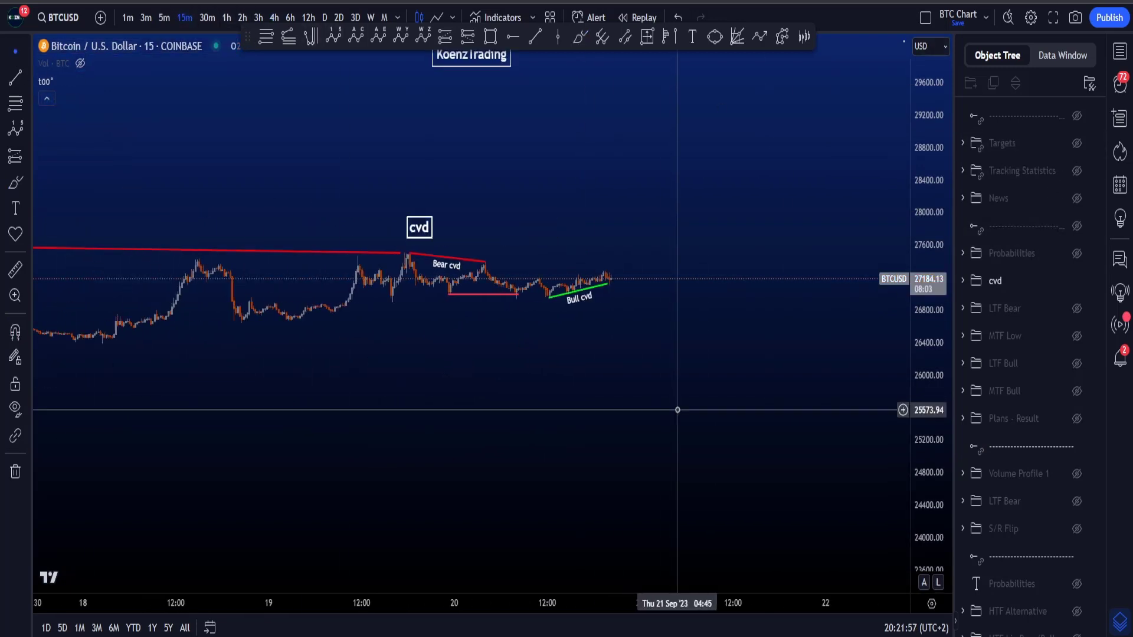
scroll(681, 405, down, 5)
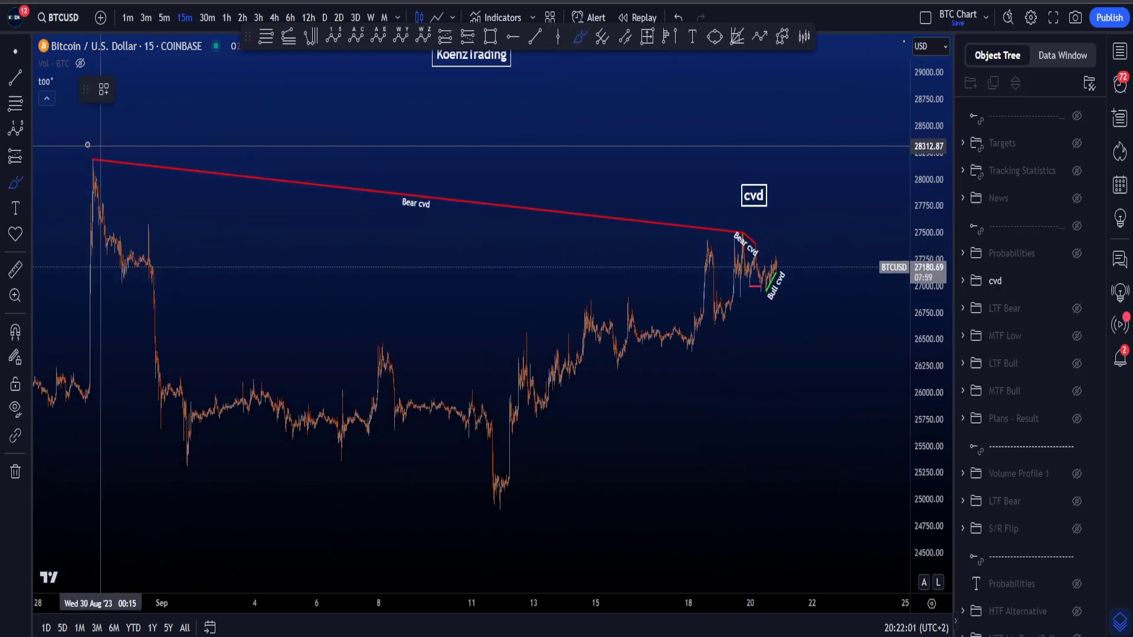
Brush a stroke along the long Bear cvd line from the late-August high to the mid-September high, and undo it
mouse_move(97, 145)
mouse_down()
mouse_move(771, 232)
mouse_move(742, 228)
mouse_up()
key(ctrl+z)
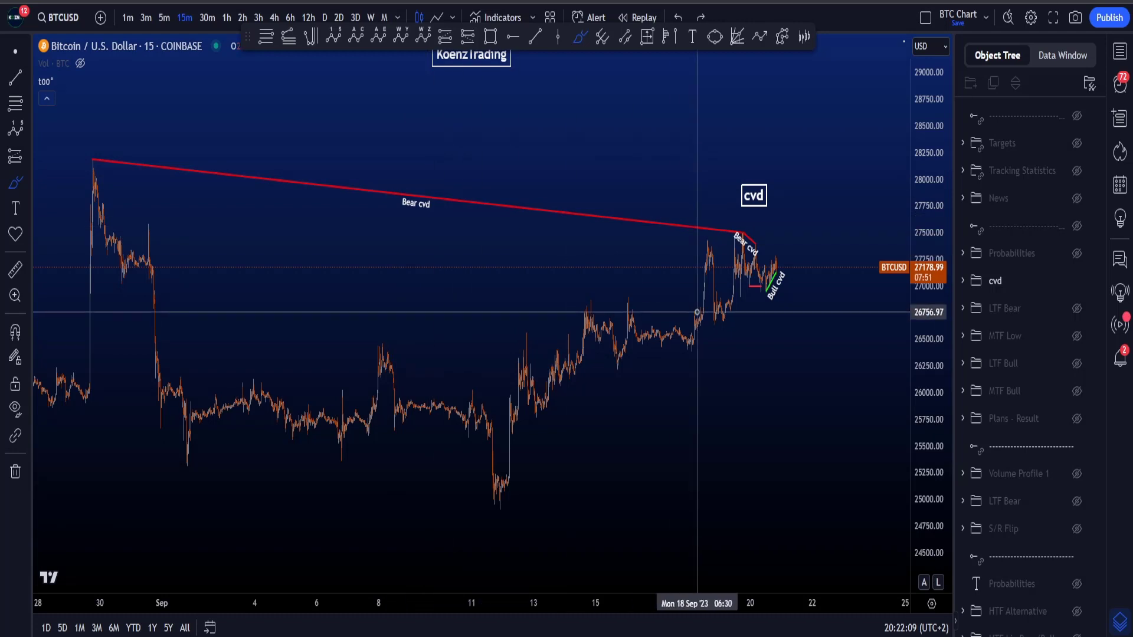
drag(927, 423, 930, 385)
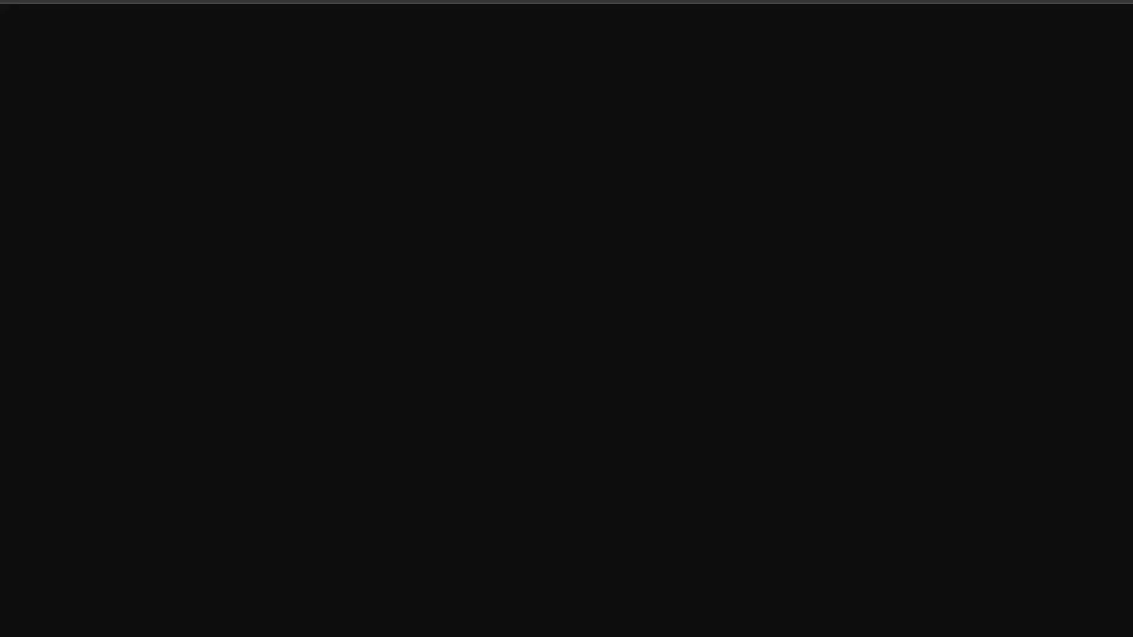
Switch to the BTC perp+ futures chart at 4h and examine the candles against the yellow and blue lines since the late-August high
click(1047, 12)
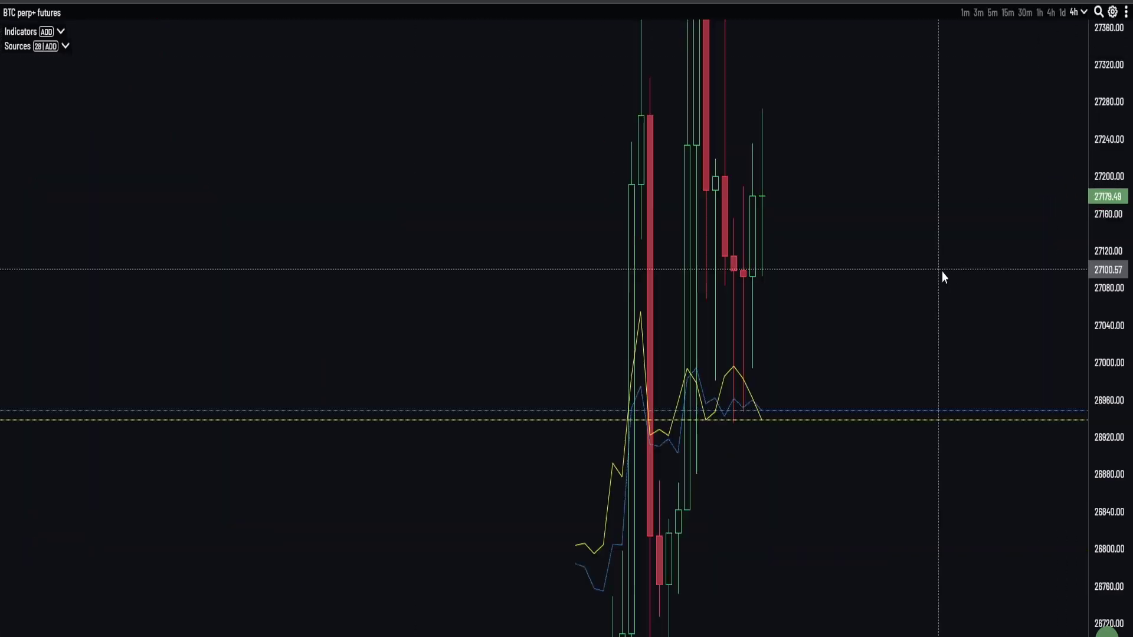
drag(1090, 119, 1090, 386)
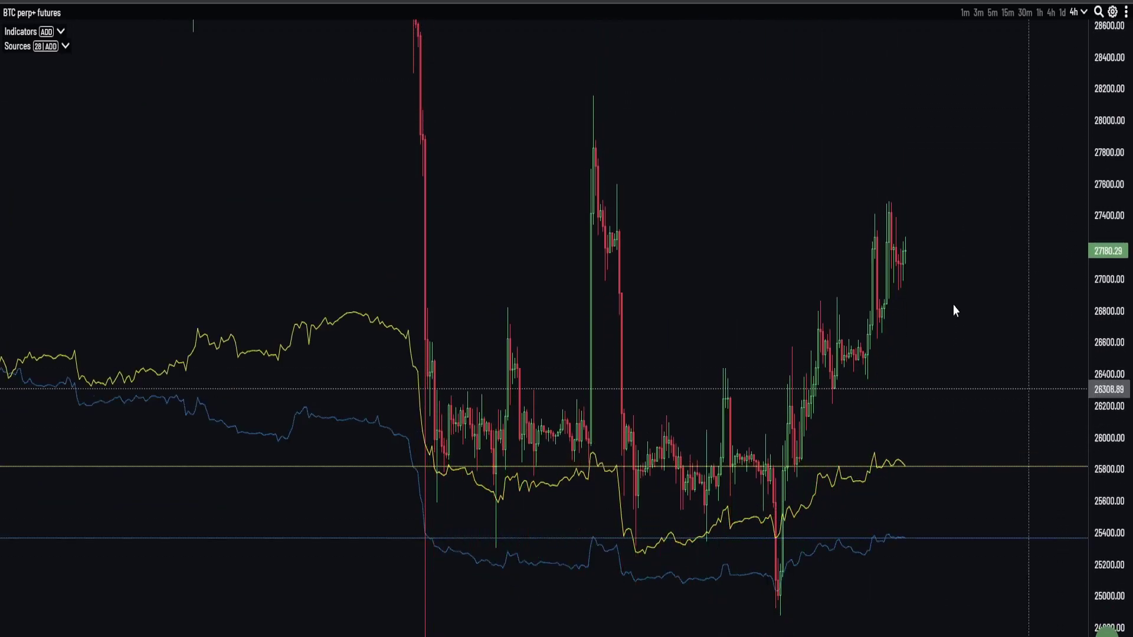
scroll(895, 239, up, 11)
scroll(853, 237, down, 3)
scroll(702, 244, up, 1)
drag(719, 229, 666, 154)
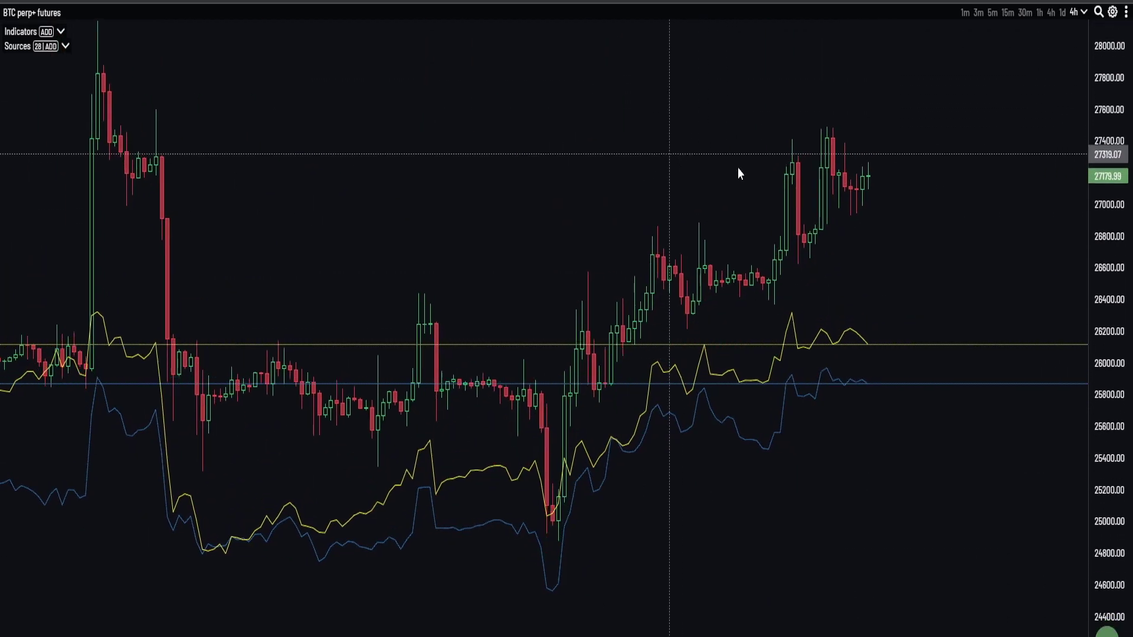
drag(1092, 218, 1092, 335)
drag(1007, 443, 1007, 334)
drag(1111, 301, 1067, 395)
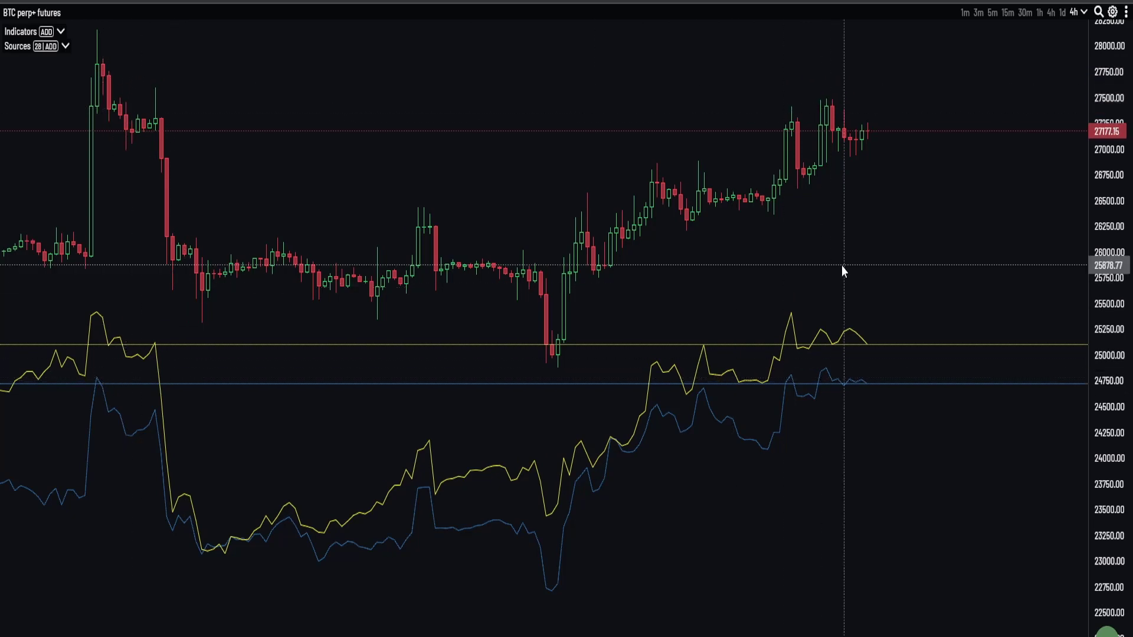
drag(861, 236, 855, 264)
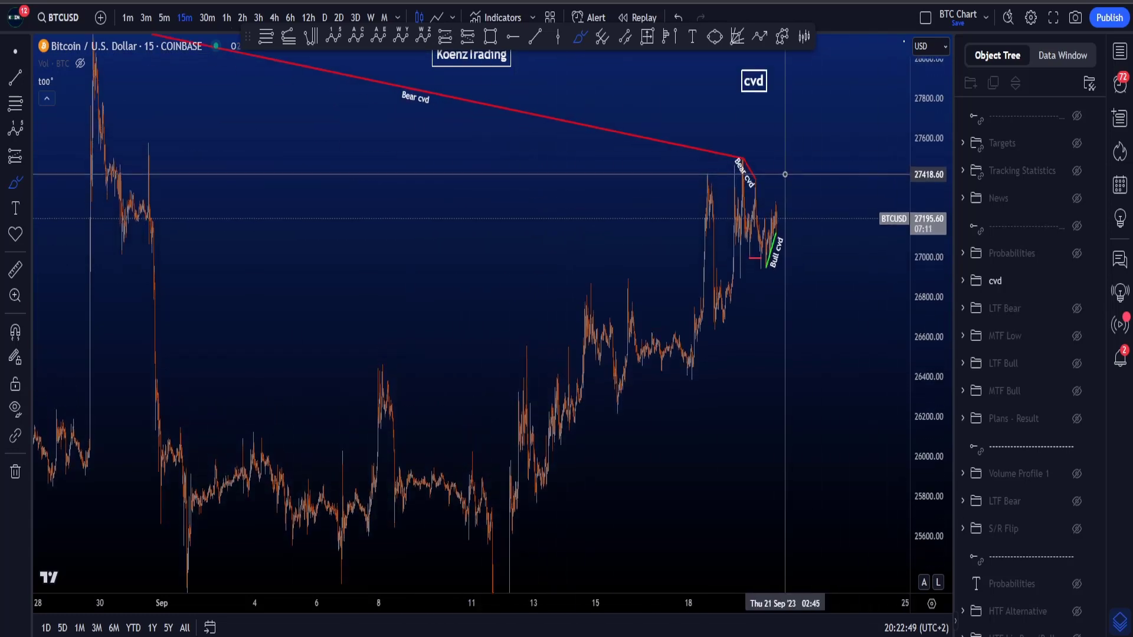
Return to the BTCUSD 15-minute chart and brush strokes from the 19 September high and along the short Bear cvd line, undoing both
scroll(767, 177, up, 5)
scroll(637, 197, up, 5)
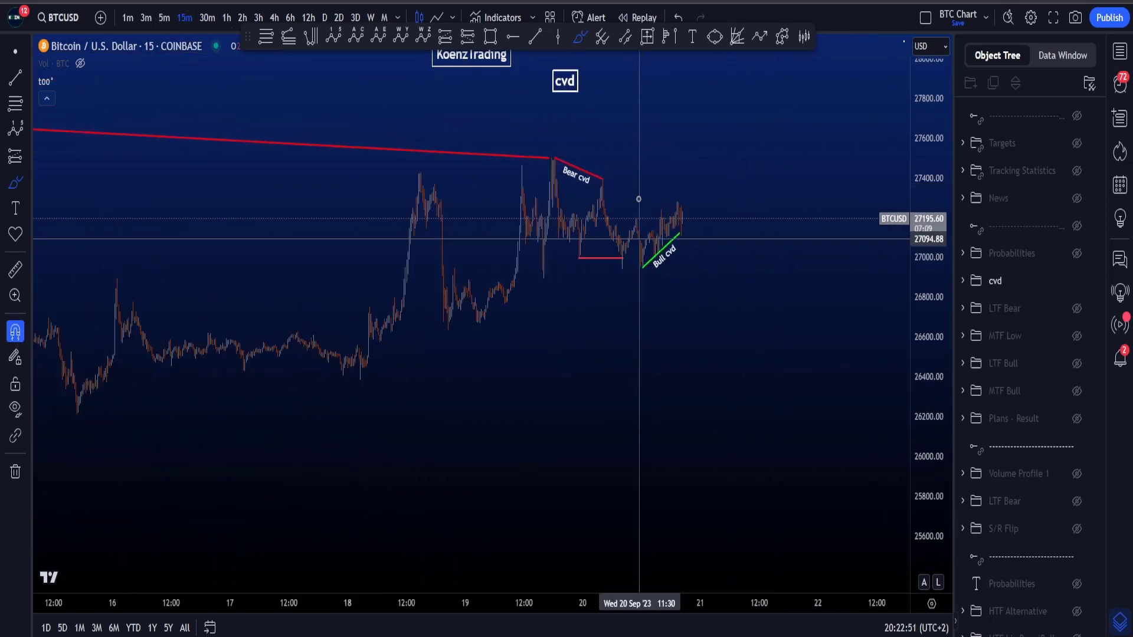
drag(747, 310, 762, 389)
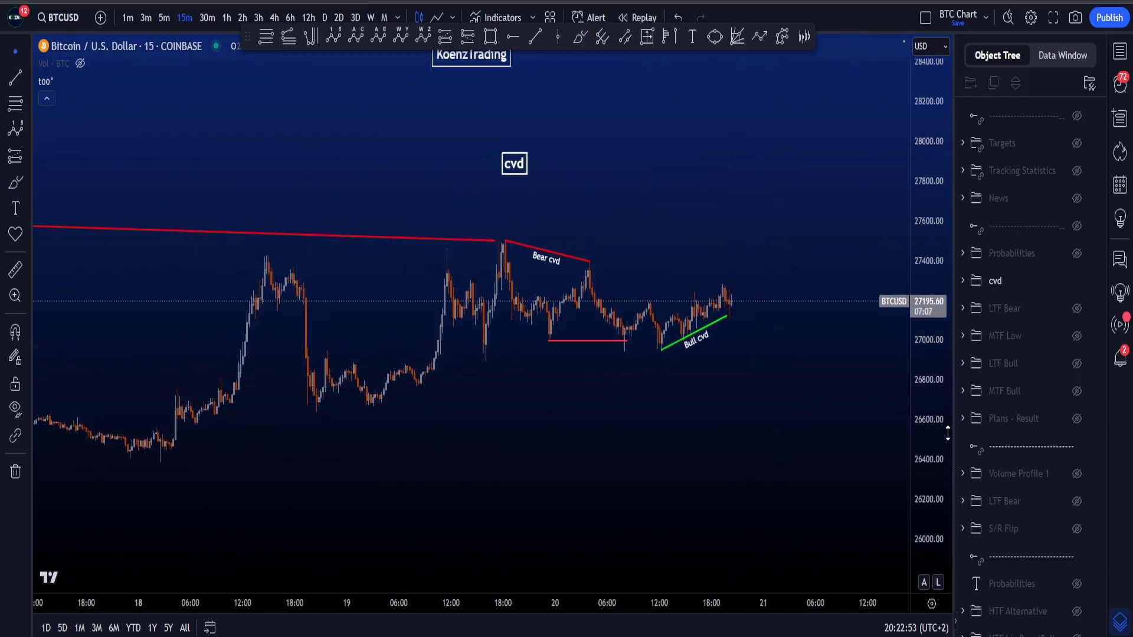
drag(932, 412, 925, 126)
click(580, 37)
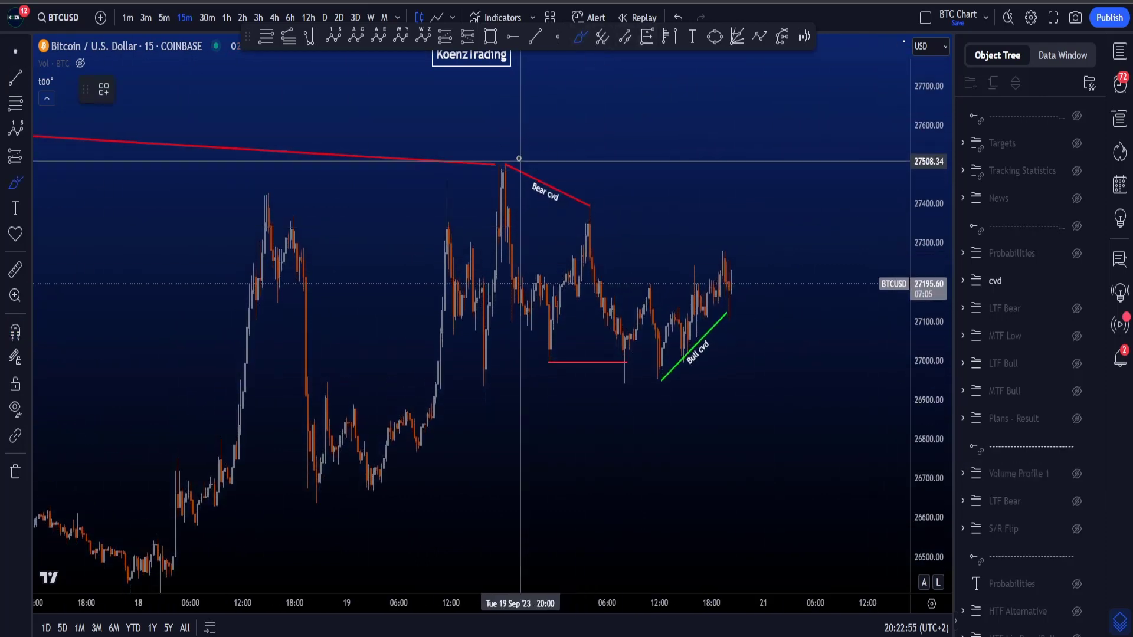
drag(512, 154, 525, 314)
key(ctrl+z)
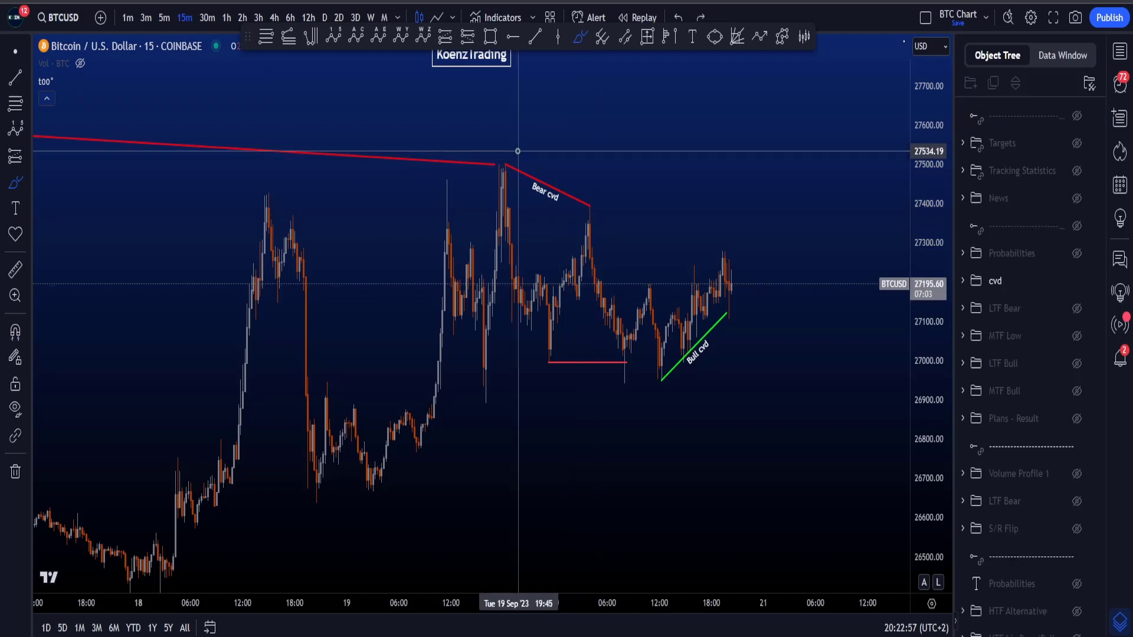
mouse_move(522, 156)
mouse_down()
mouse_move(489, 195)
mouse_move(591, 186)
mouse_up()
key(ctrl+z)
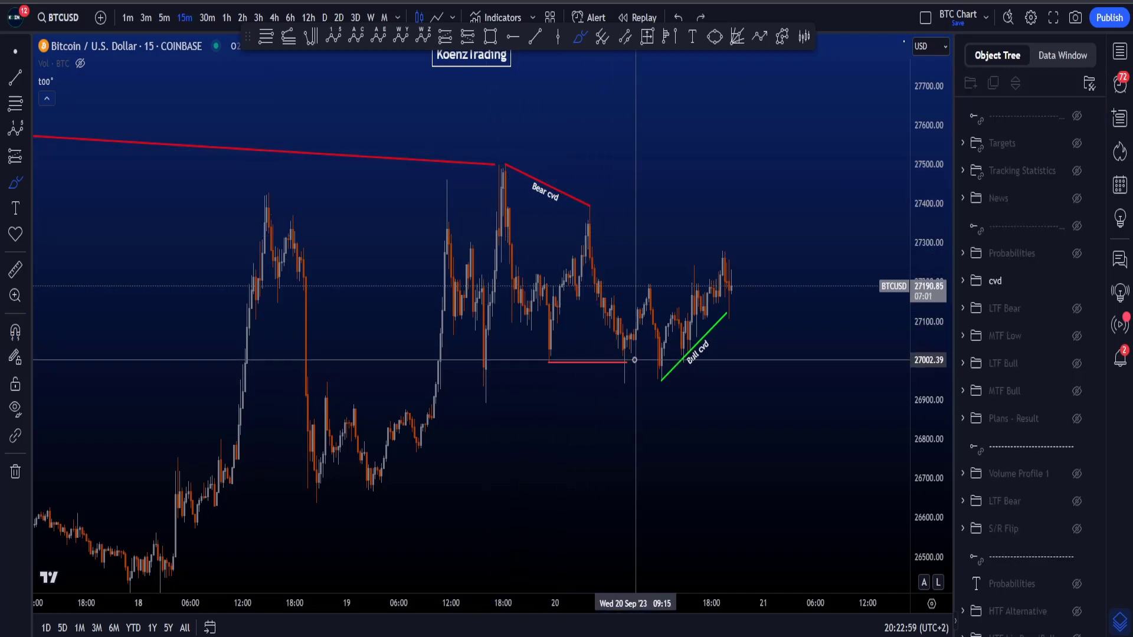
Brush circles around the lows at both ends of the red horizontal line near 27000, deleting the marks
mouse_move(633, 356)
mouse_down()
mouse_move(590, 335)
mouse_move(627, 397)
mouse_move(528, 327)
mouse_move(542, 353)
mouse_up()
key(Delete)
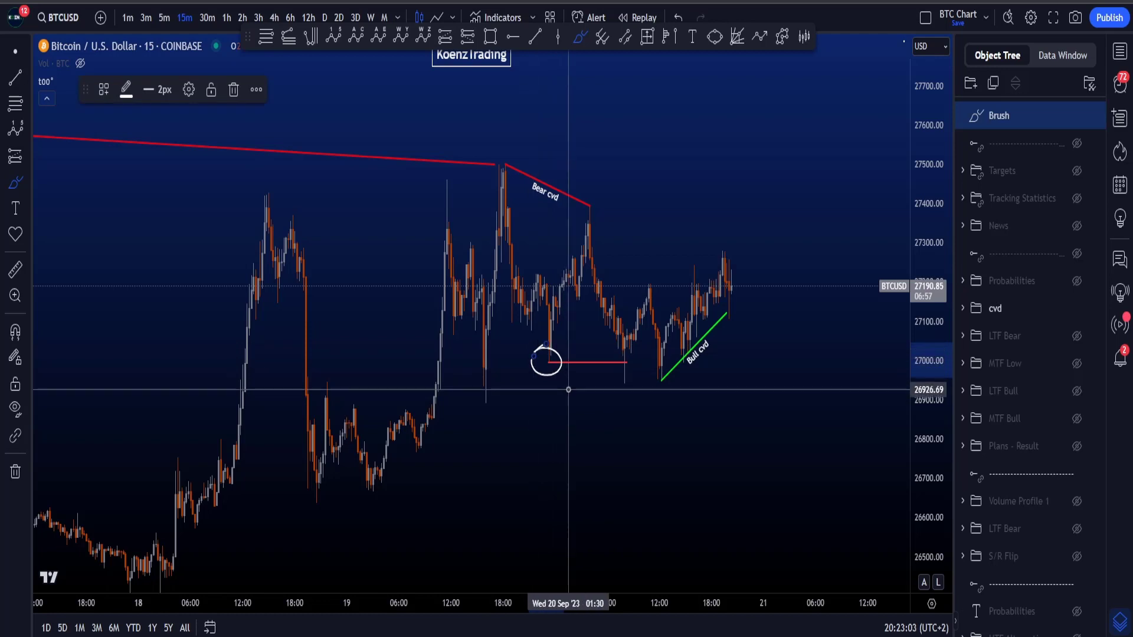
key(Delete)
drag(636, 354, 637, 364)
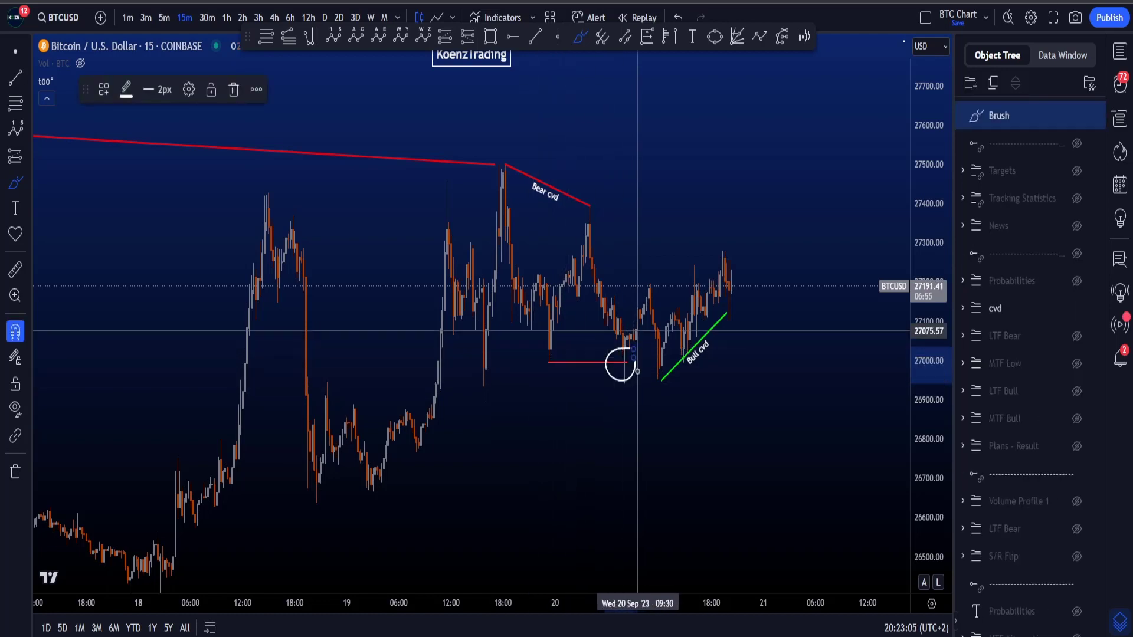
key(Delete)
scroll(696, 381, up, 2)
mouse_move(597, 400)
mouse_down()
mouse_move(686, 318)
mouse_move(569, 374)
mouse_up()
key(Delete)
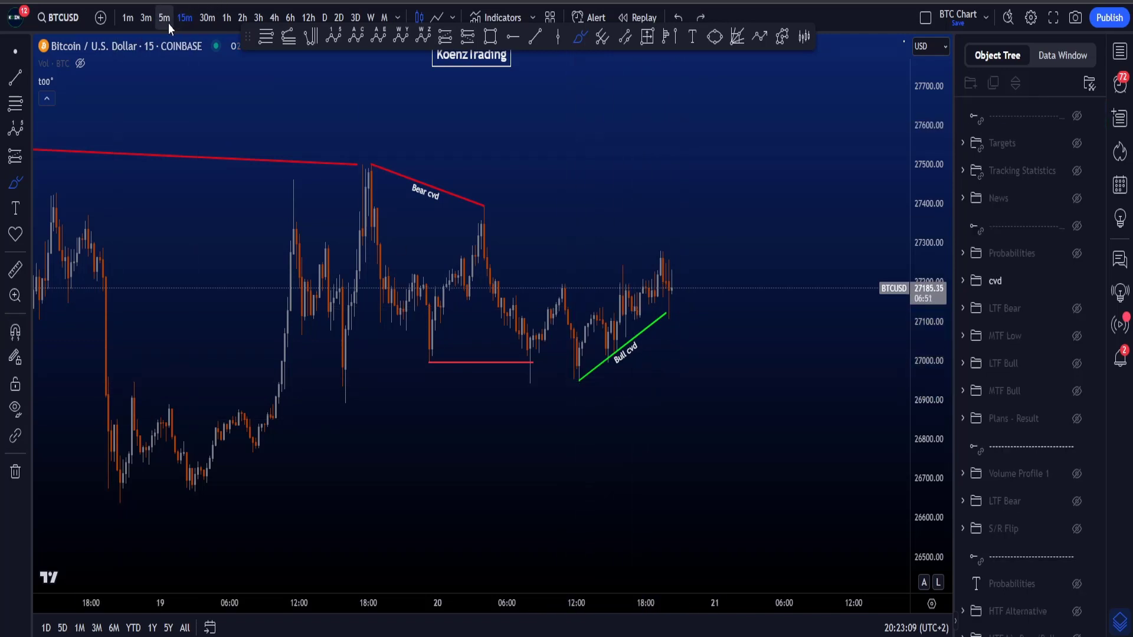
Brush a short mark at the latest 15-minute candle above the Bull cvd line, and undo it
click(16, 52)
scroll(701, 400, up, 5)
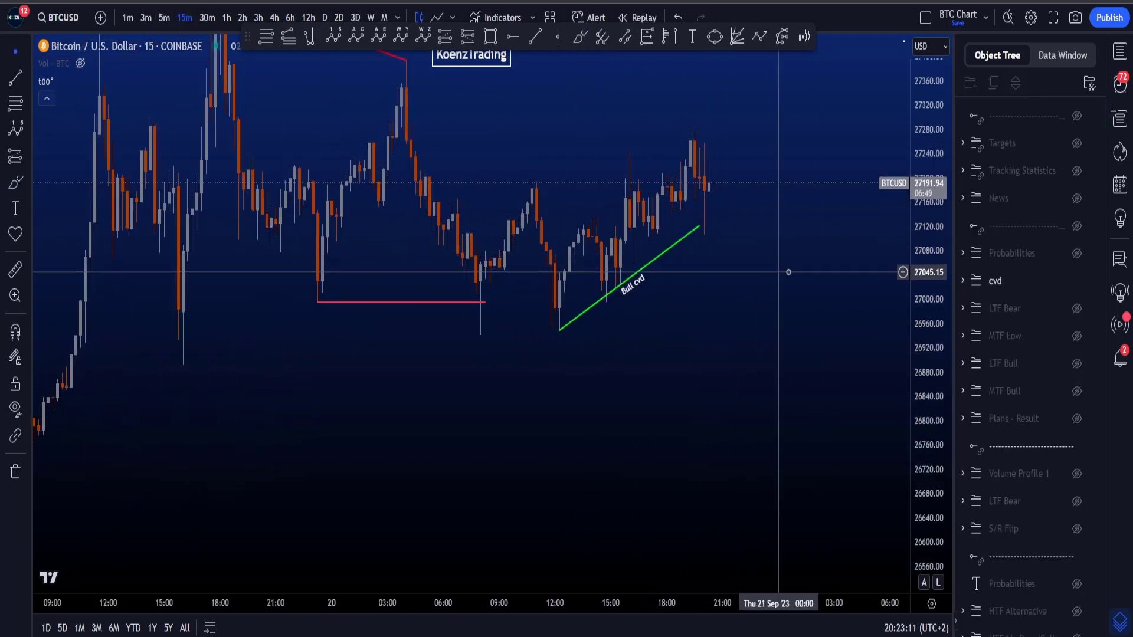
drag(788, 272, 705, 191)
click(580, 37)
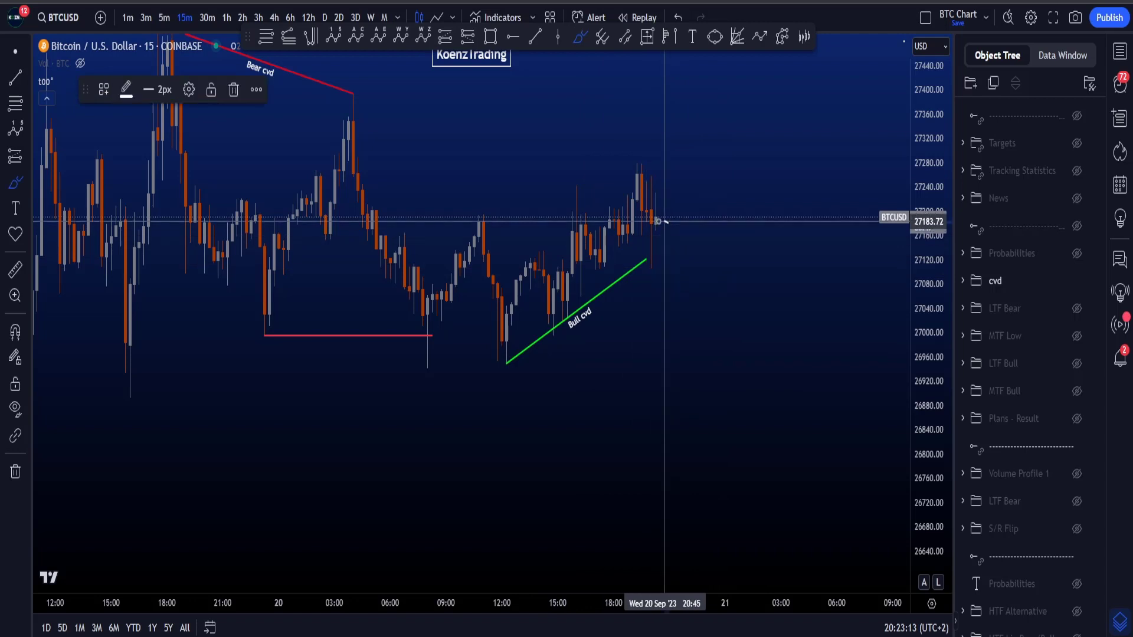
drag(663, 223, 660, 225)
key(ctrl+z)
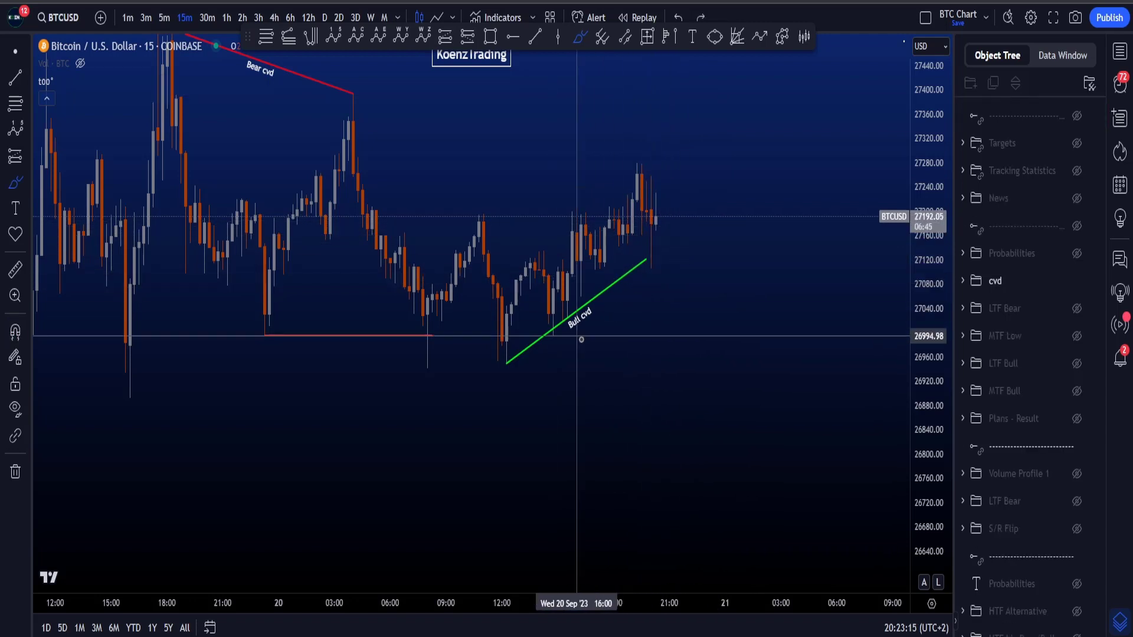
Brush a stroke beneath the green Bull cvd line from its starting low, and undo it
mouse_move(519, 352)
mouse_down()
mouse_move(492, 369)
mouse_move(627, 285)
mouse_move(630, 266)
mouse_move(679, 427)
mouse_up()
key(ctrl+z)
key(ctrl+z)
key(ctrl+z)
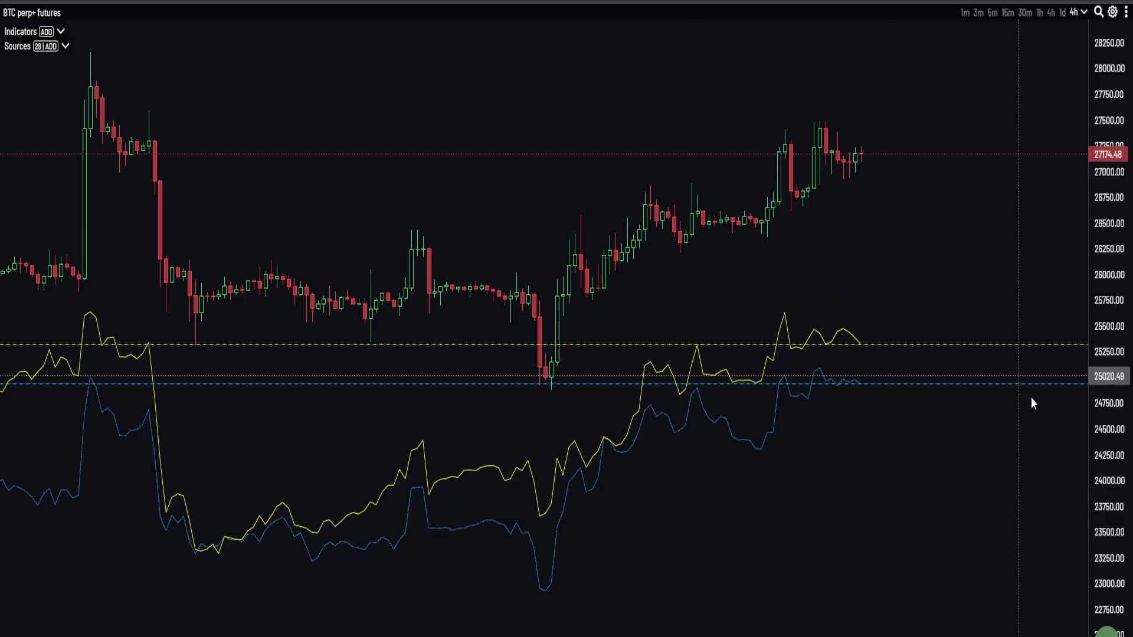
Switch to the BTC perp+ futures chart at 15m and examine the latest lows and highs against the yellow and blue lines
drag(1026, 232, 969, 174)
drag(1104, 189, 1102, 268)
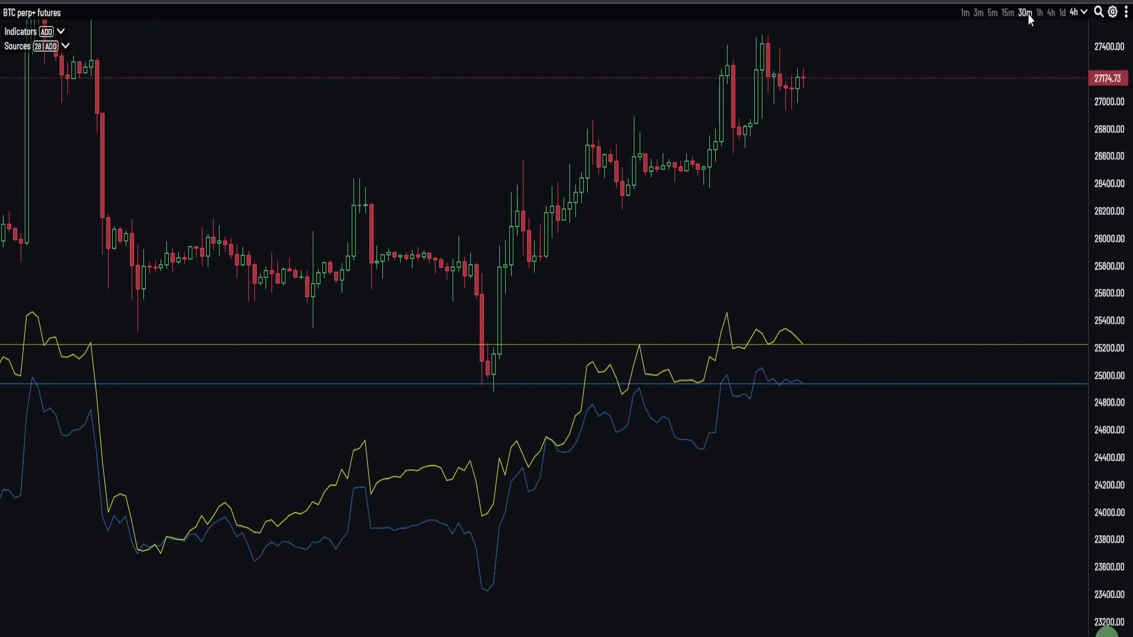
click(1009, 13)
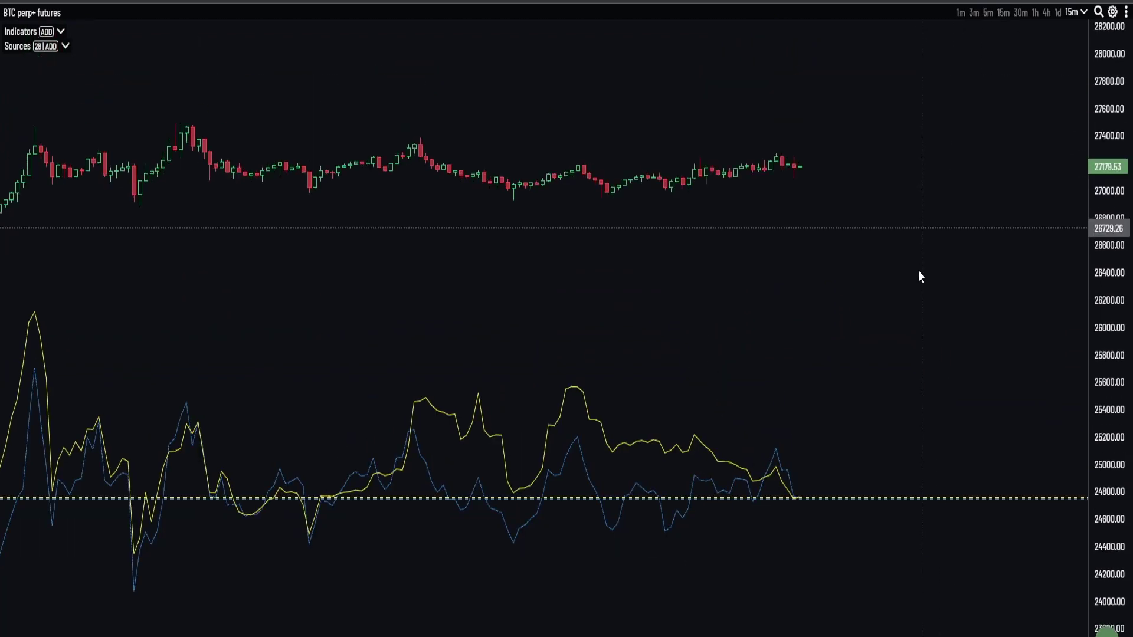
scroll(886, 218, up, 5)
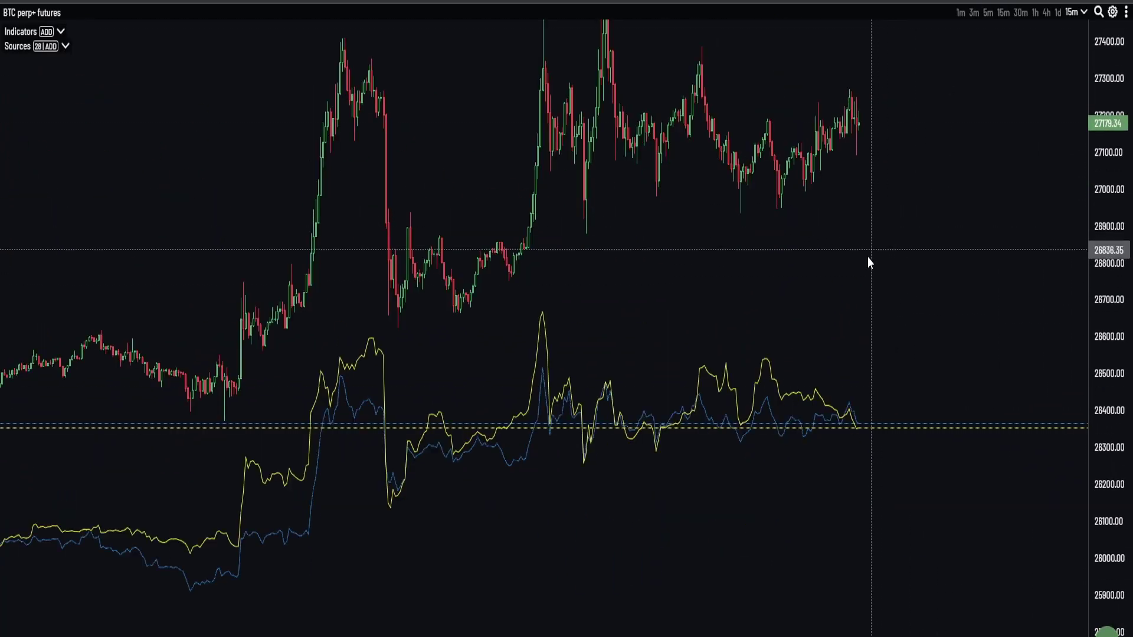
scroll(900, 255, up, 5)
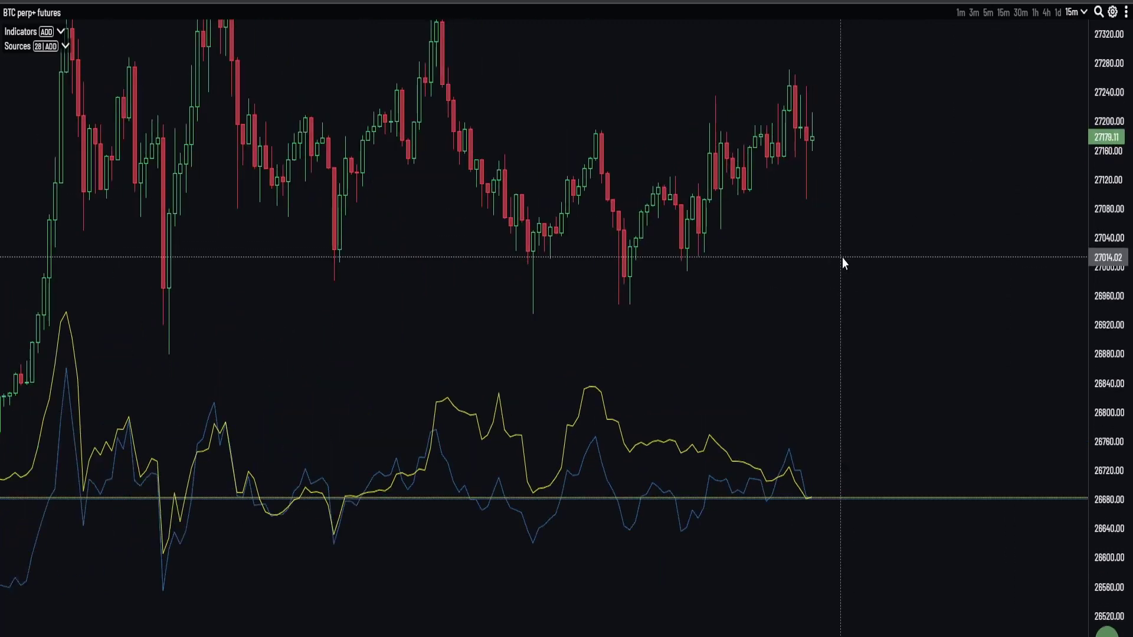
drag(711, 297, 614, 260)
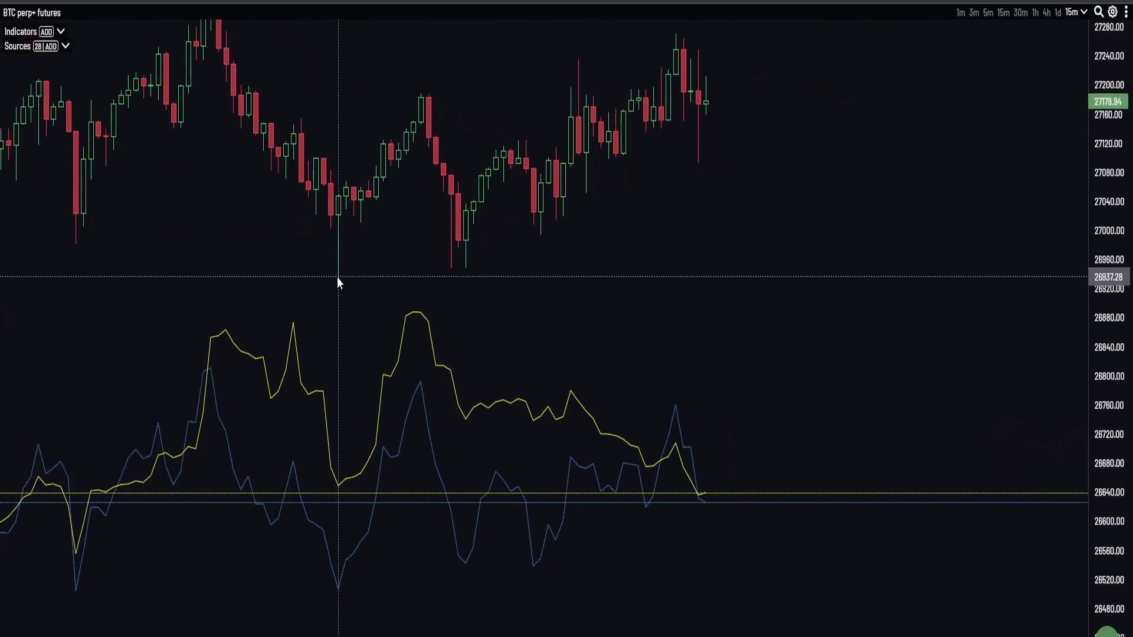
drag(357, 299, 274, 263)
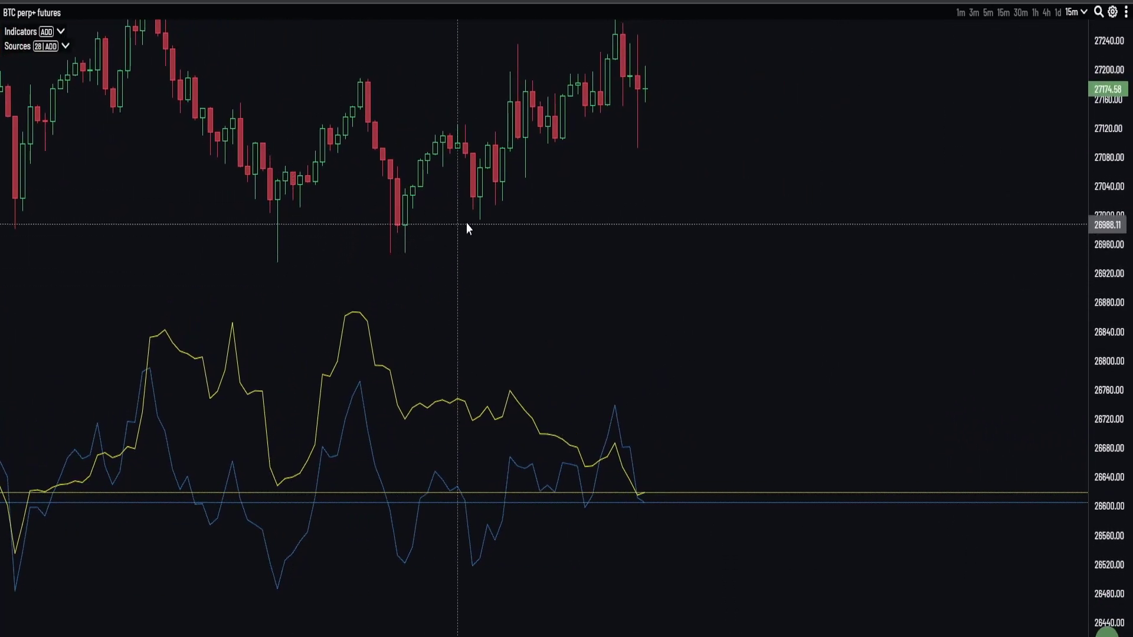
scroll(592, 162, up, 3)
drag(531, 236, 471, 242)
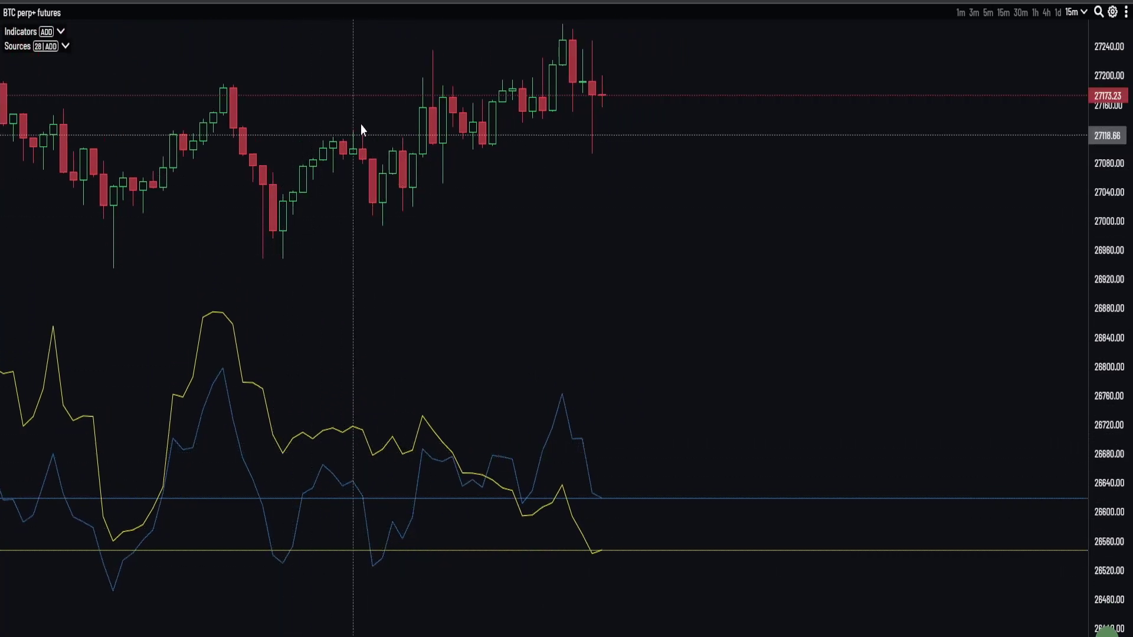
drag(493, 190, 419, 178)
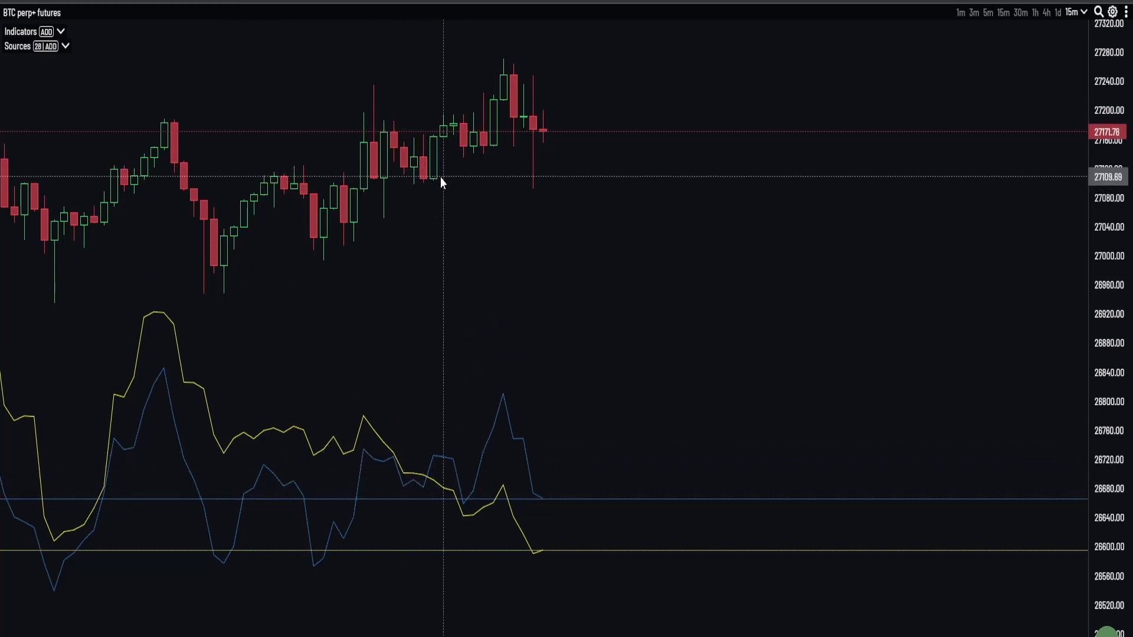
drag(463, 192, 397, 214)
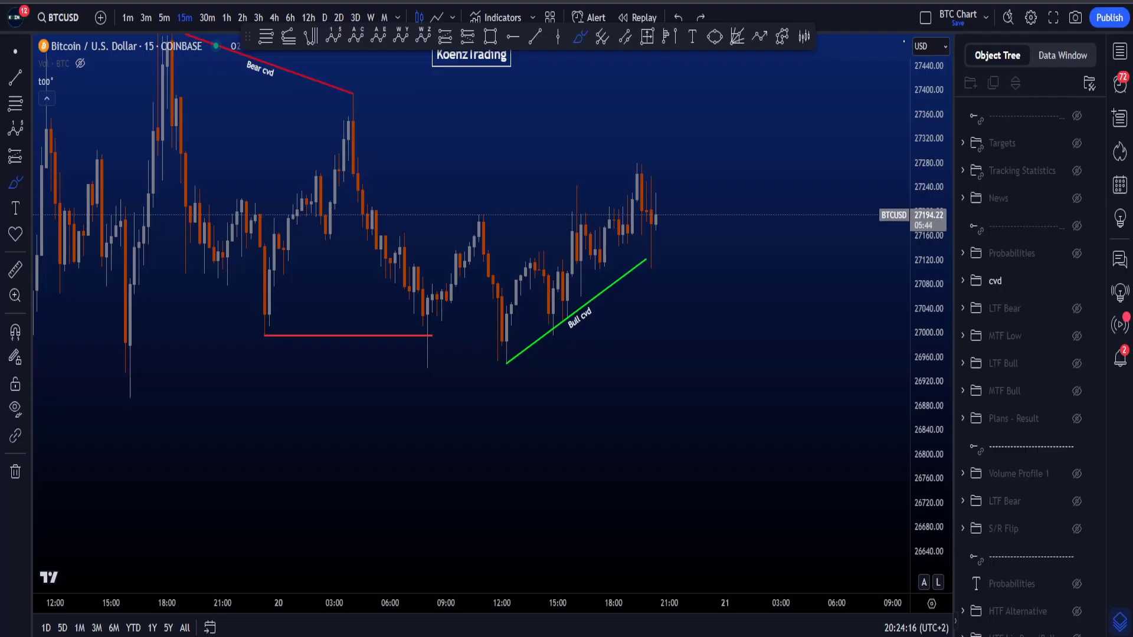
Return to the BTCUSD 15-minute chart and brush a short diagonal stroke beyond the Bull cvd line, deleting it
drag(722, 281, 697, 326)
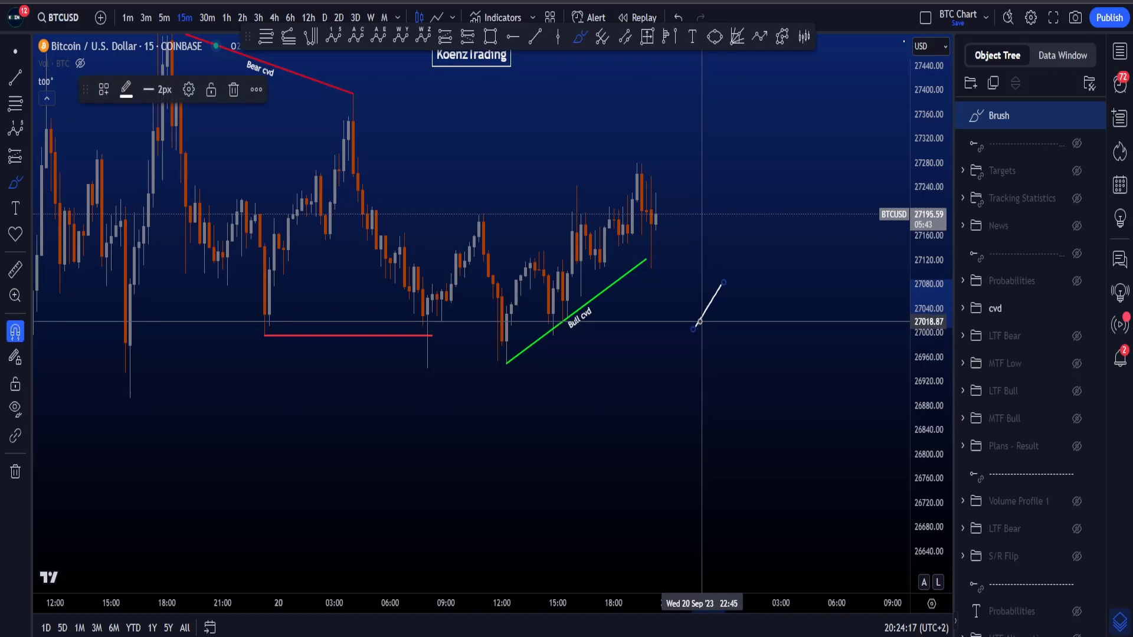
key(Delete)
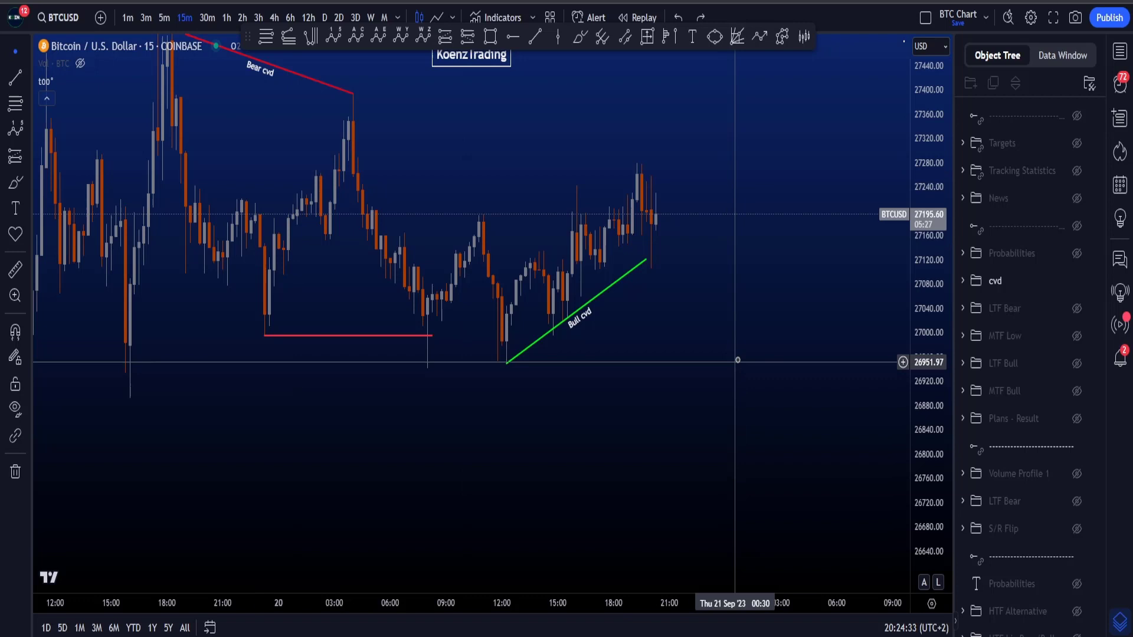
drag(736, 362, 711, 375)
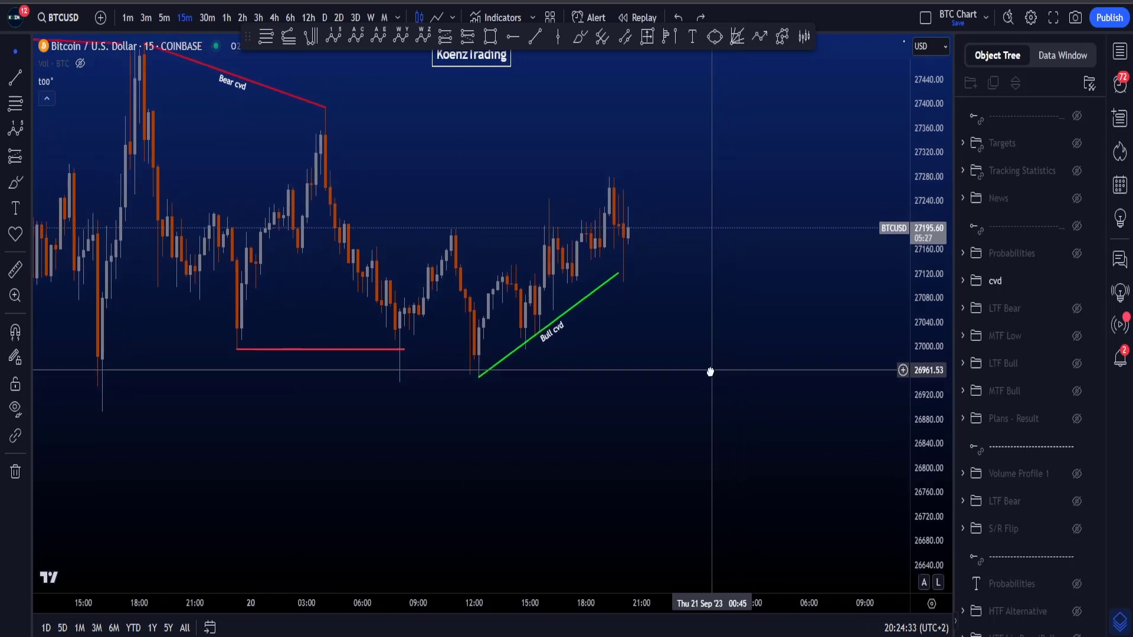
scroll(710, 374, down, 3)
drag(904, 289, 928, 470)
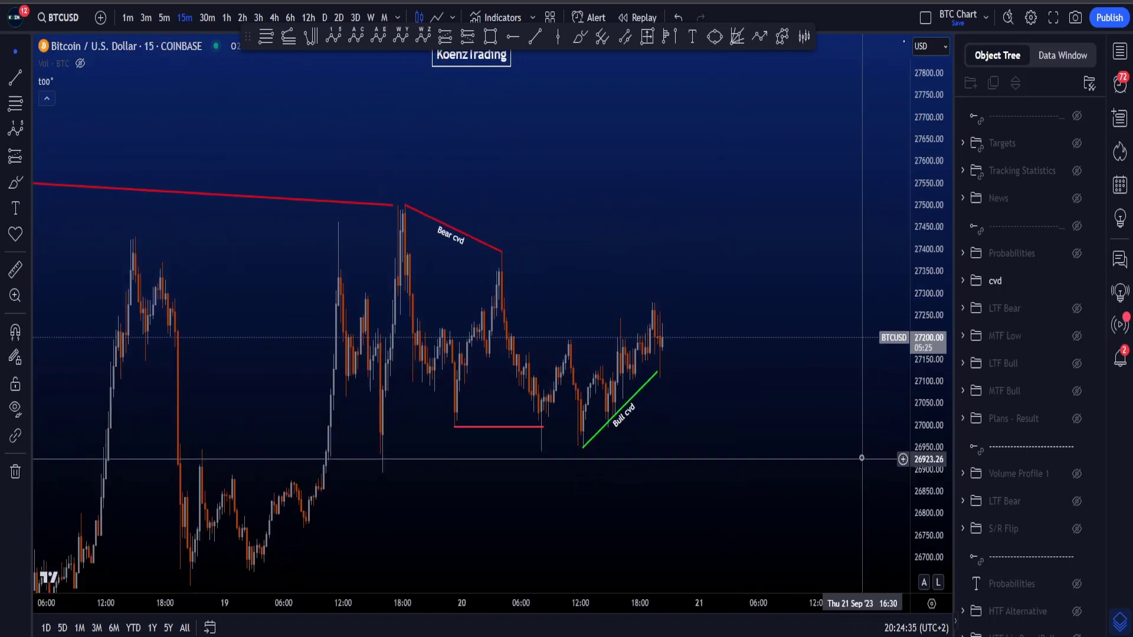
drag(859, 458, 863, 409)
drag(924, 350, 922, 407)
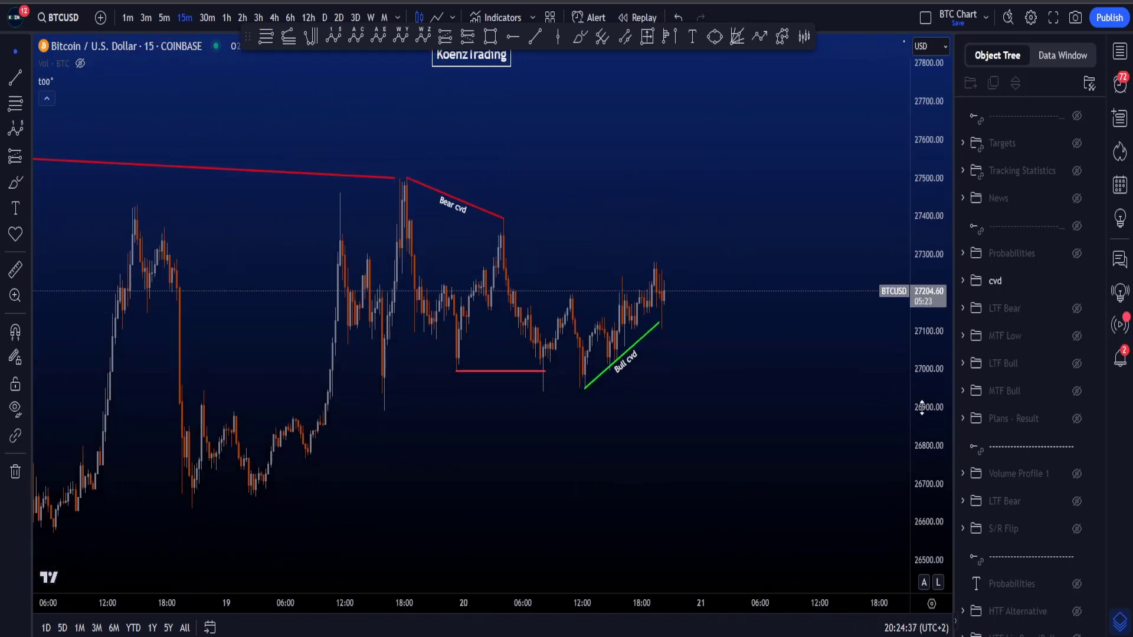
drag(867, 360, 870, 393)
scroll(775, 377, up, 2)
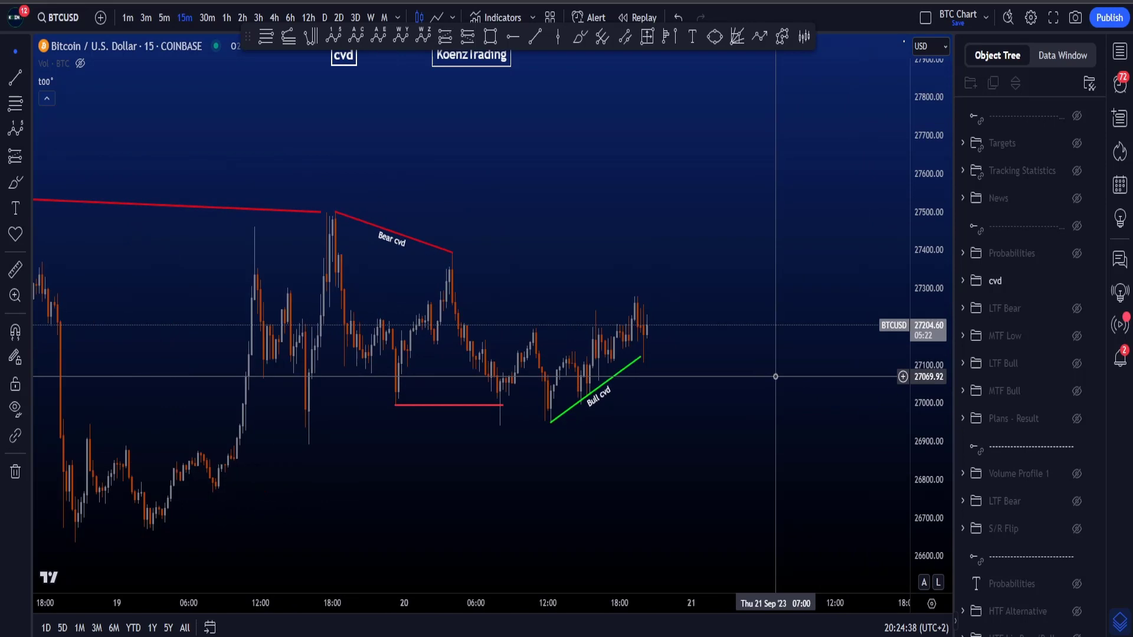
Hide the cvd drawing group and show the Targets group with its dnpoc Daily and Weekly cmpoc GP zones
click(1077, 282)
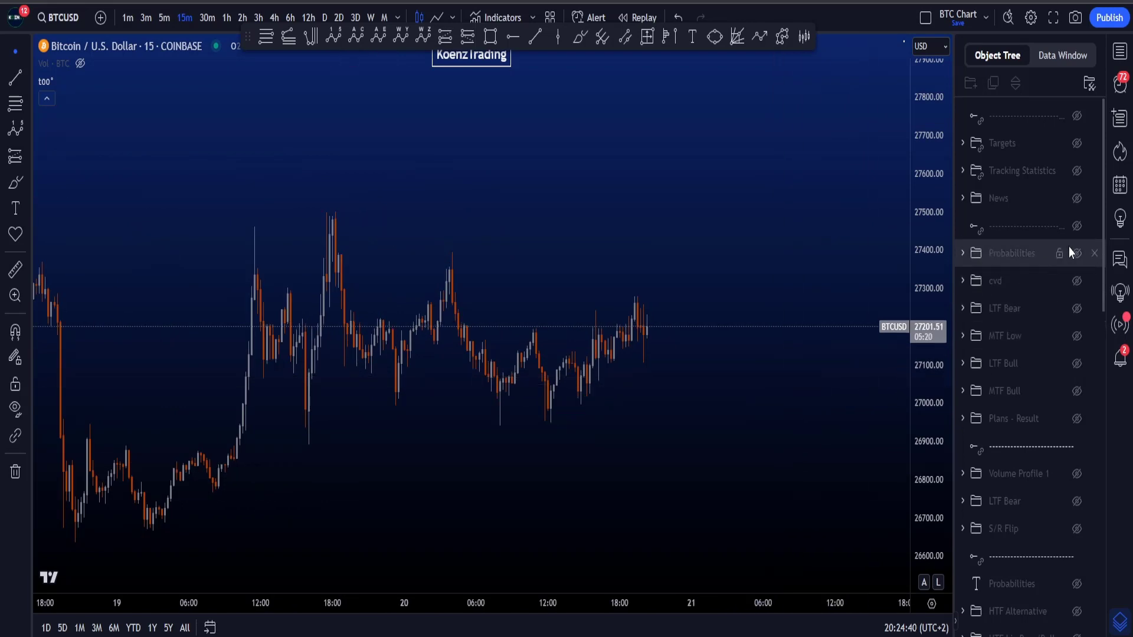
click(1077, 144)
scroll(891, 214, down, 3)
scroll(856, 284, down, 4)
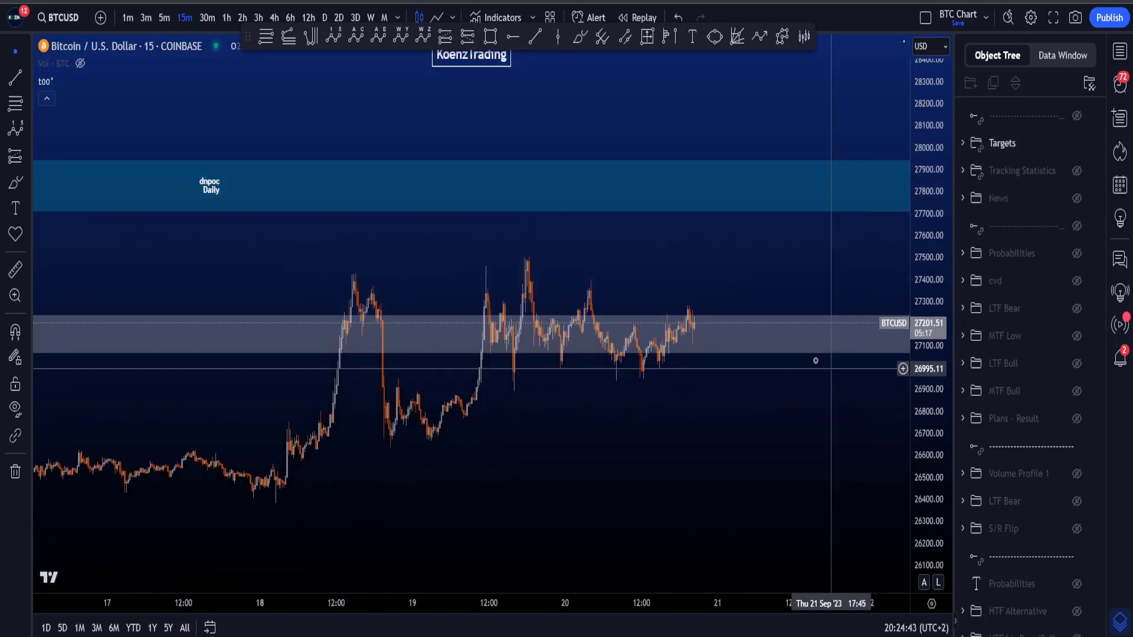
click(705, 208)
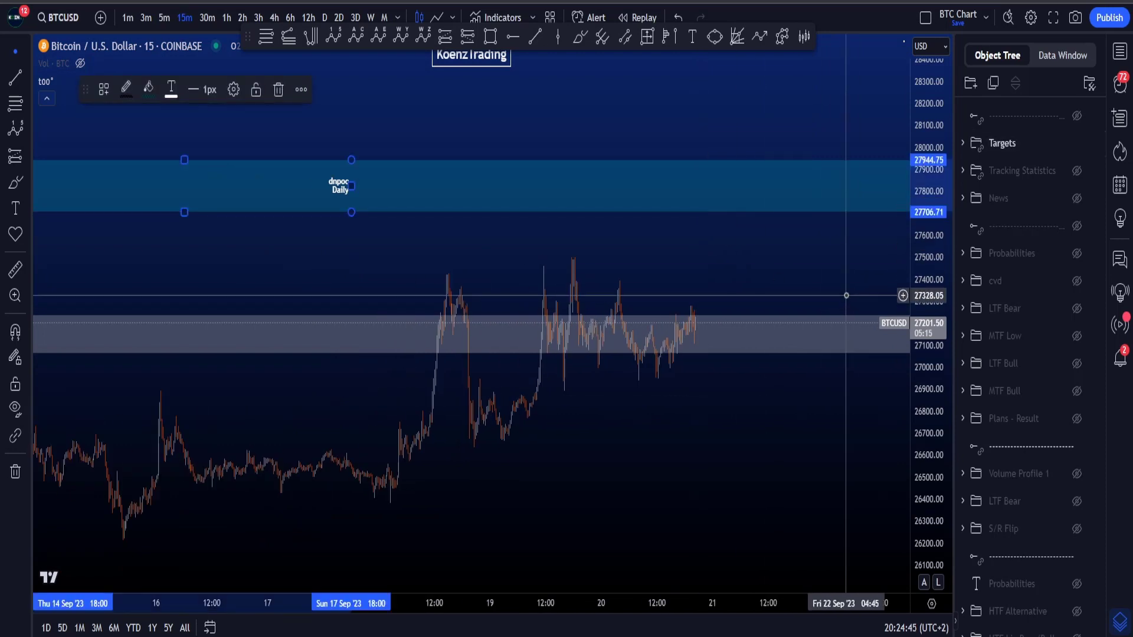
drag(847, 276, 848, 255)
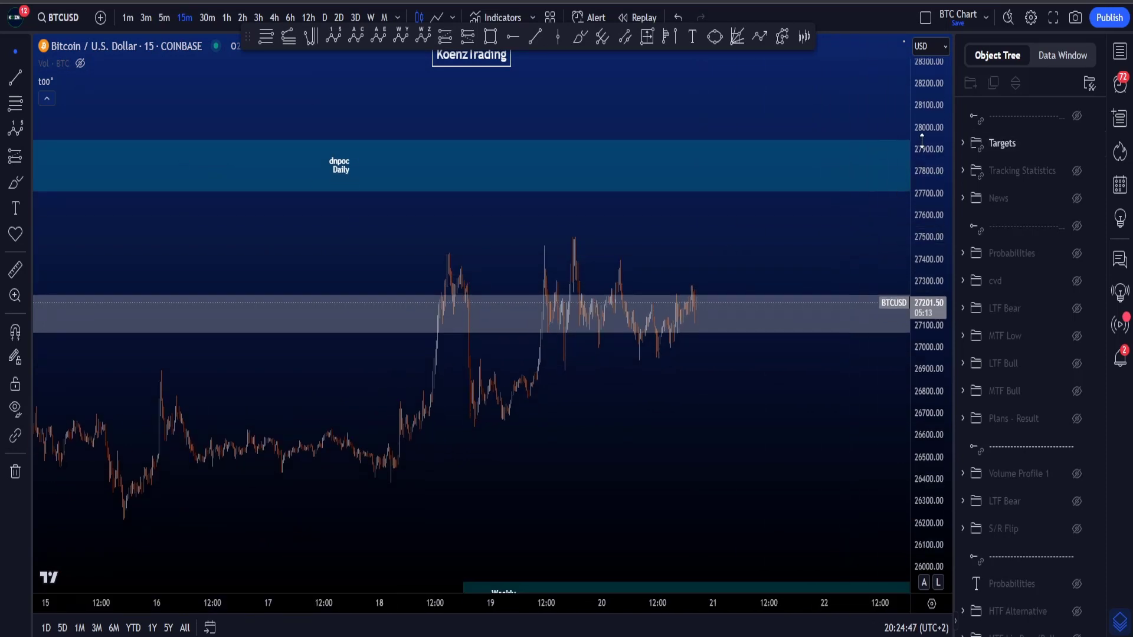
click(882, 175)
drag(754, 447, 746, 366)
scroll(745, 366, up, 3)
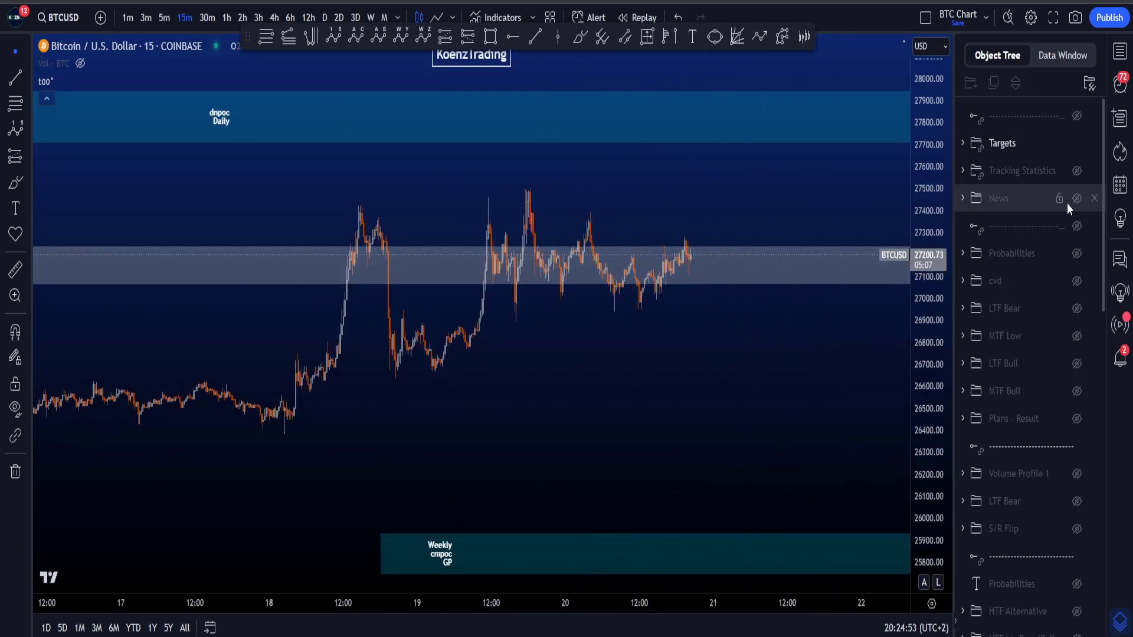
Set the BTCUSD chart to 1h and show the Probabilities and MTF Low drawing groups alongside Targets
click(1075, 257)
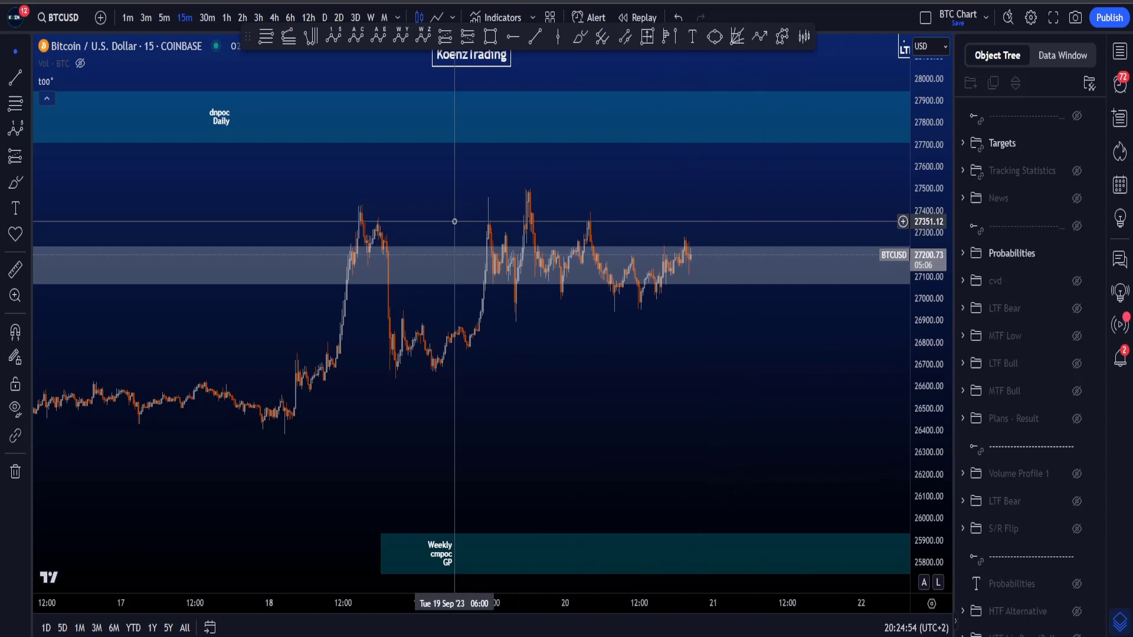
click(227, 17)
scroll(799, 455, down, 6)
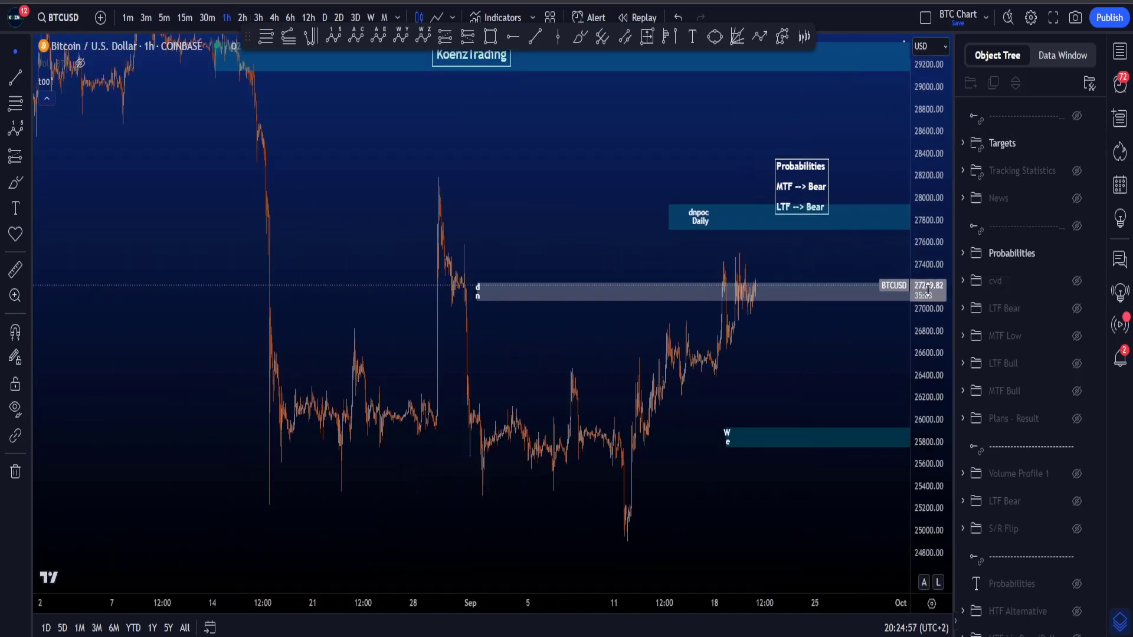
drag(824, 363, 796, 350)
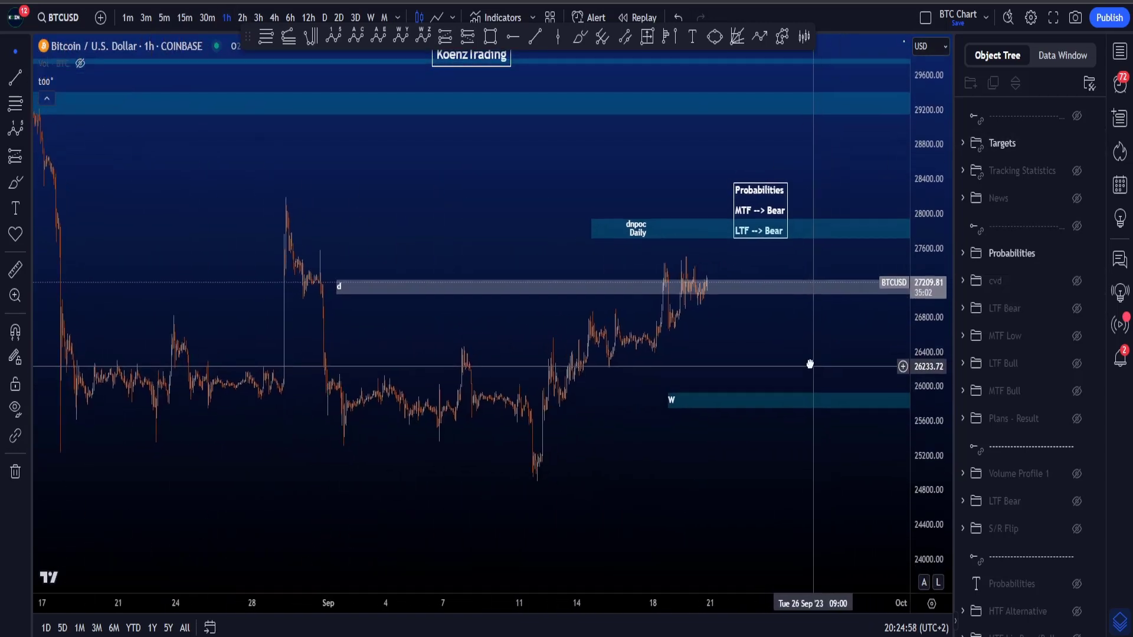
click(1076, 253)
click(1076, 254)
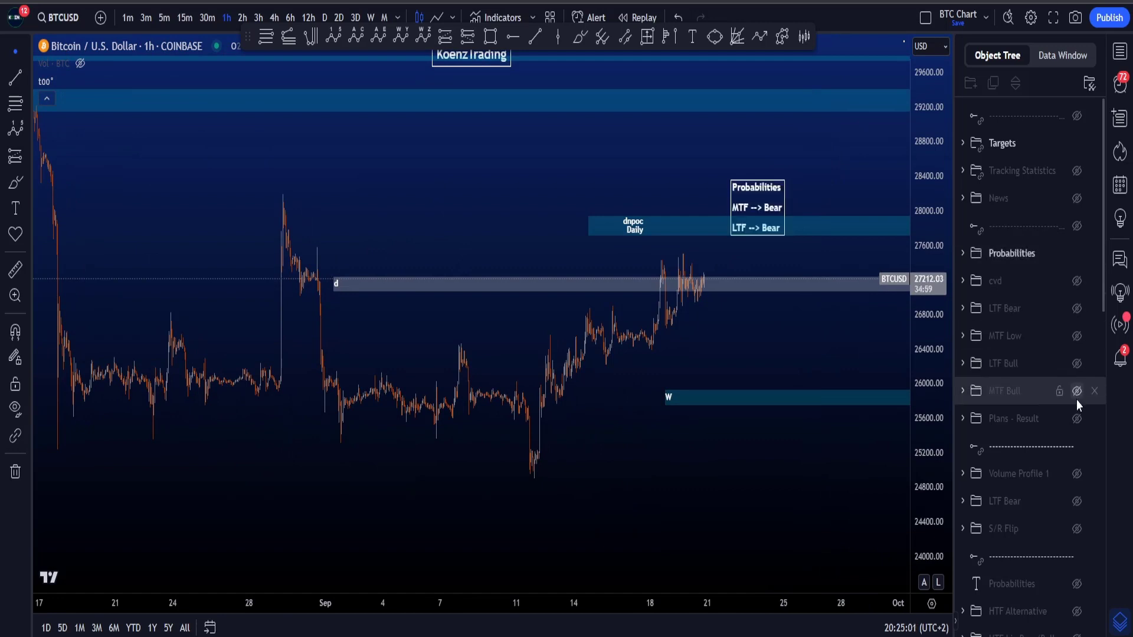
click(1076, 336)
scroll(791, 298, down, 5)
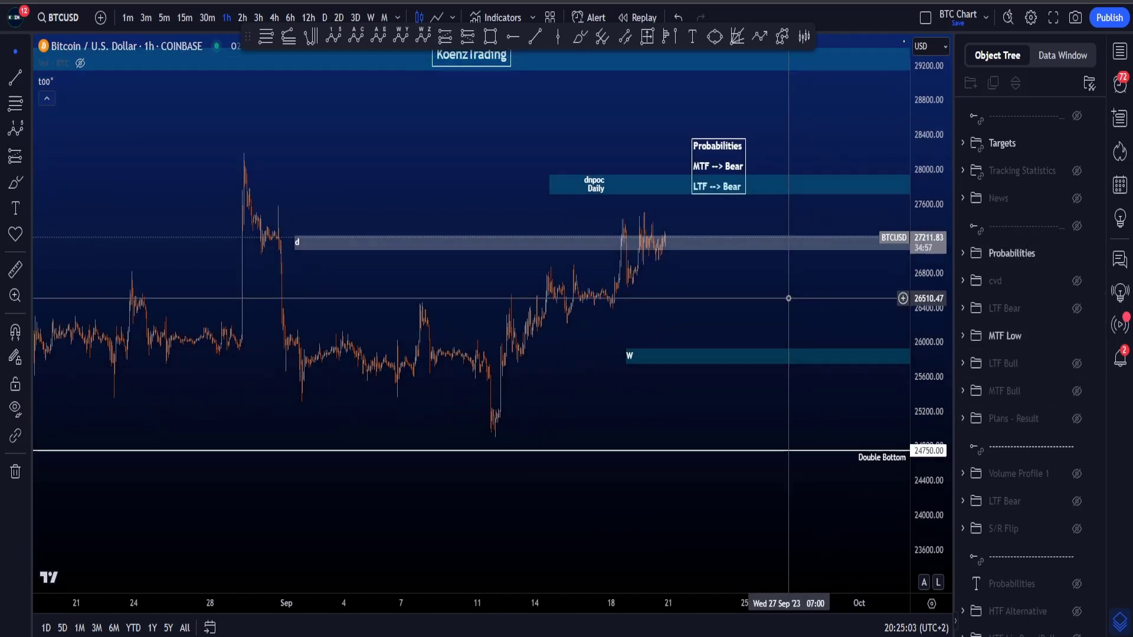
Brush a mark from the September low to the June low above the Double Bottom line, and undo it
click(581, 46)
scroll(693, 308, down, 3)
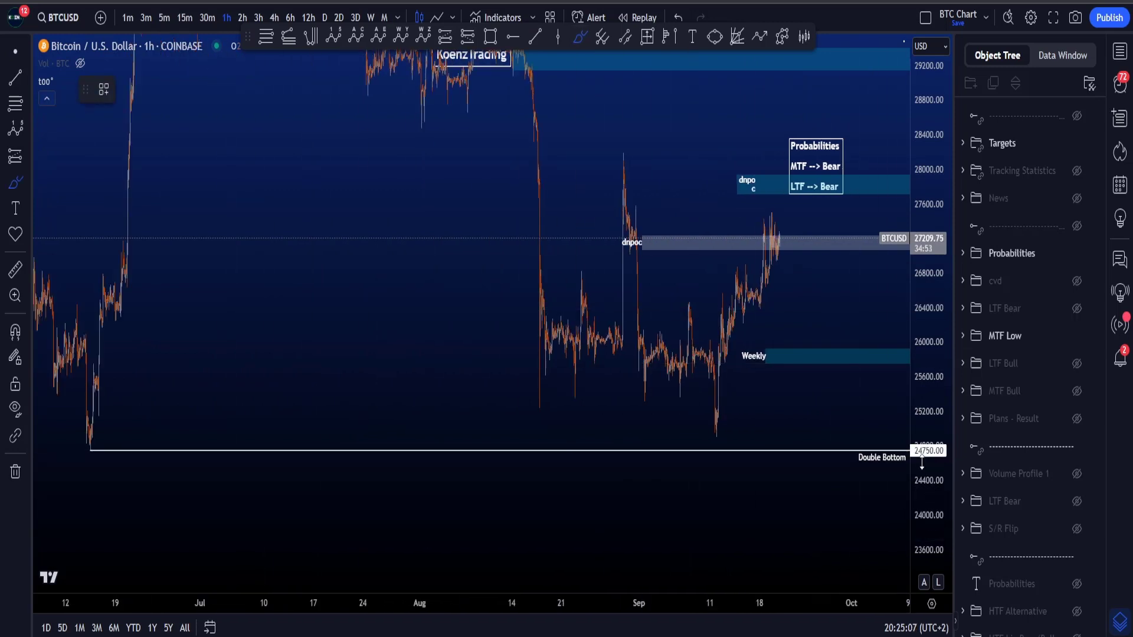
mouse_move(727, 423)
mouse_down()
mouse_move(716, 435)
mouse_move(89, 441)
mouse_move(108, 439)
mouse_up()
key(ctrl+z)
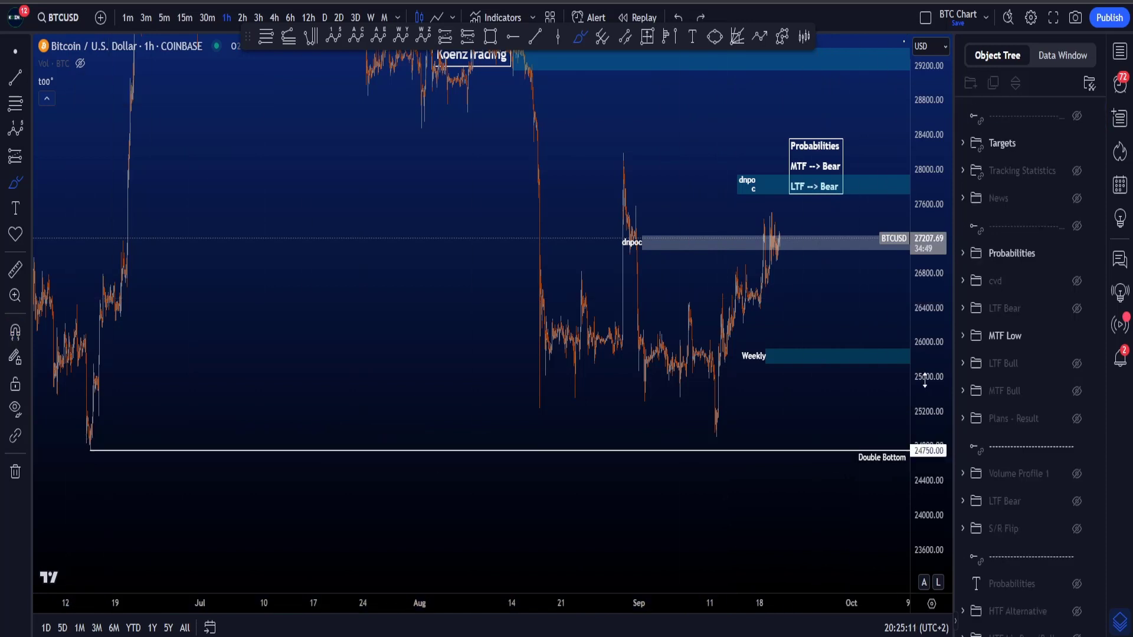
drag(919, 445, 919, 470)
drag(919, 415, 919, 467)
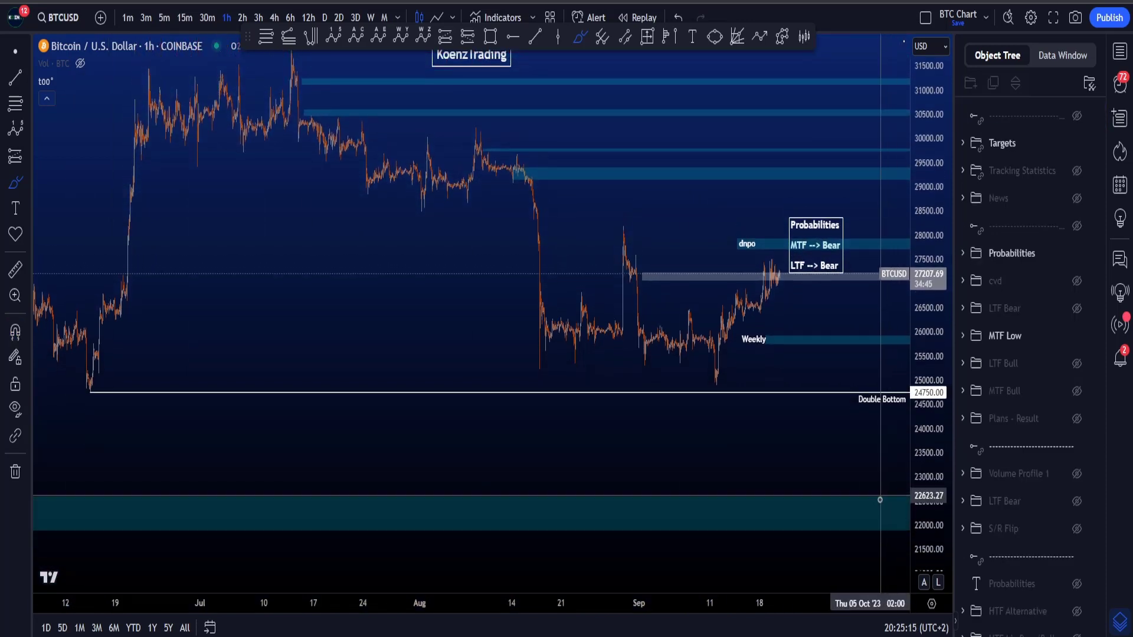
Brush a short mark by the target zone near 22,500, undo it, and leave the Brush tool
mouse_move(863, 496)
mouse_down()
mouse_move(852, 526)
mouse_move(826, 501)
mouse_up()
key(ctrl+z)
drag(931, 498, 929, 412)
drag(926, 373, 921, 452)
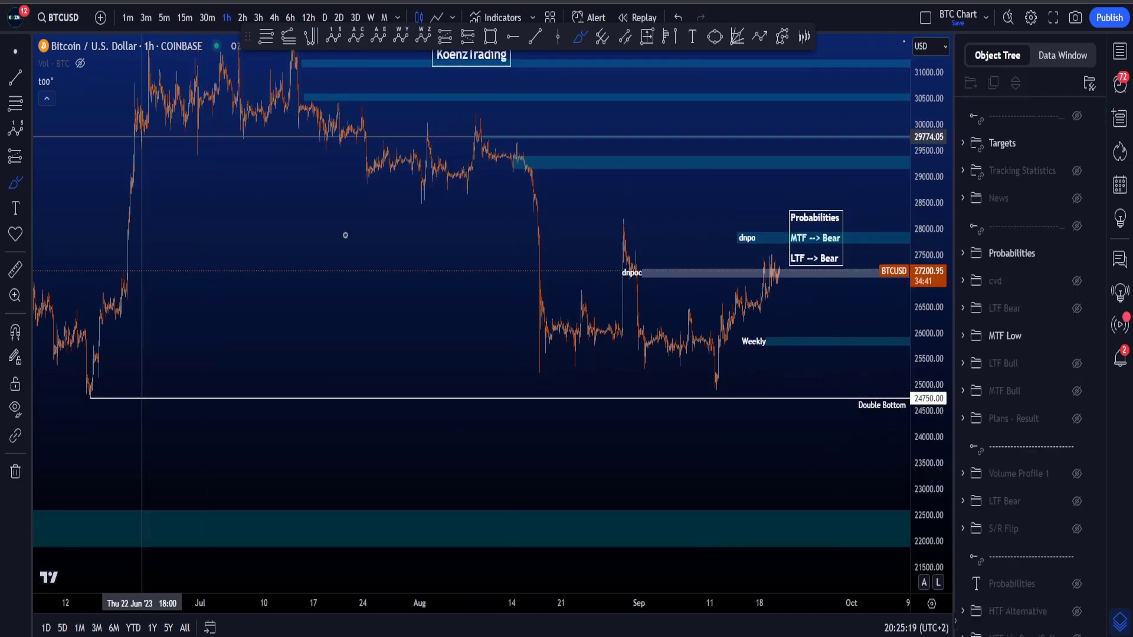
key(Escape)
Hide the MTF Low drawing group with its Double Bottom line
drag(790, 388, 655, 414)
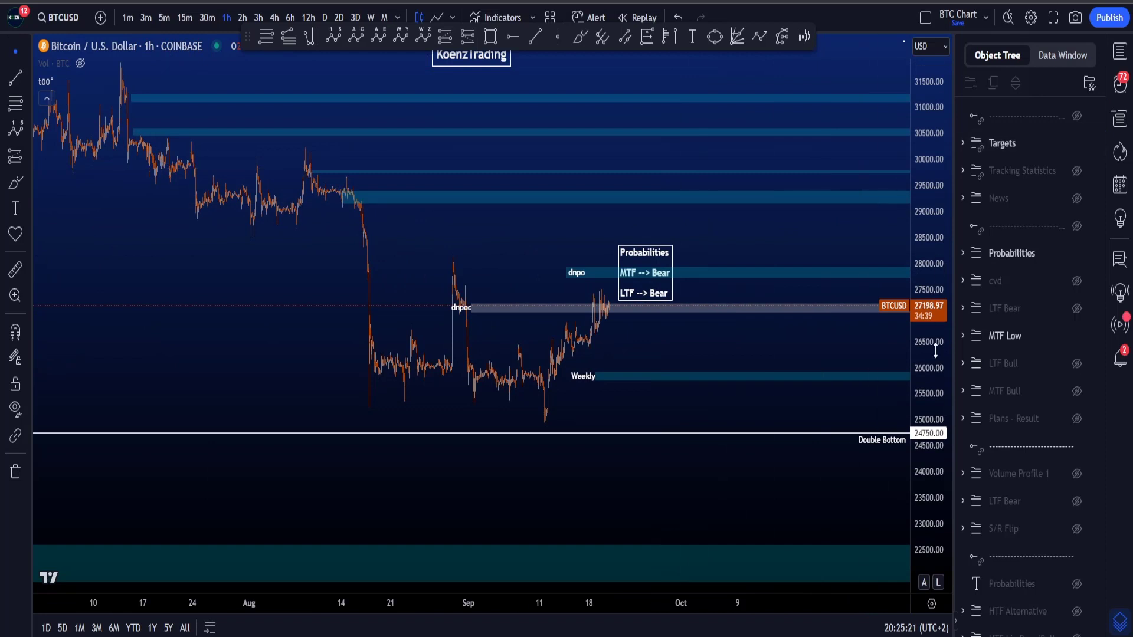
drag(935, 346, 935, 313)
drag(641, 349, 682, 349)
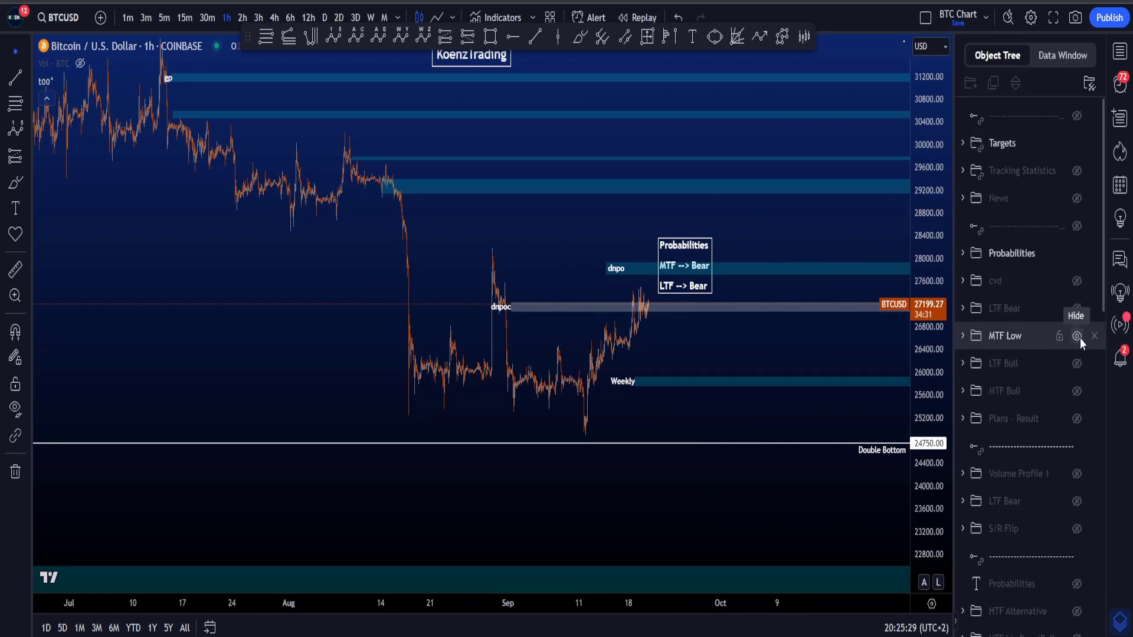
click(1077, 336)
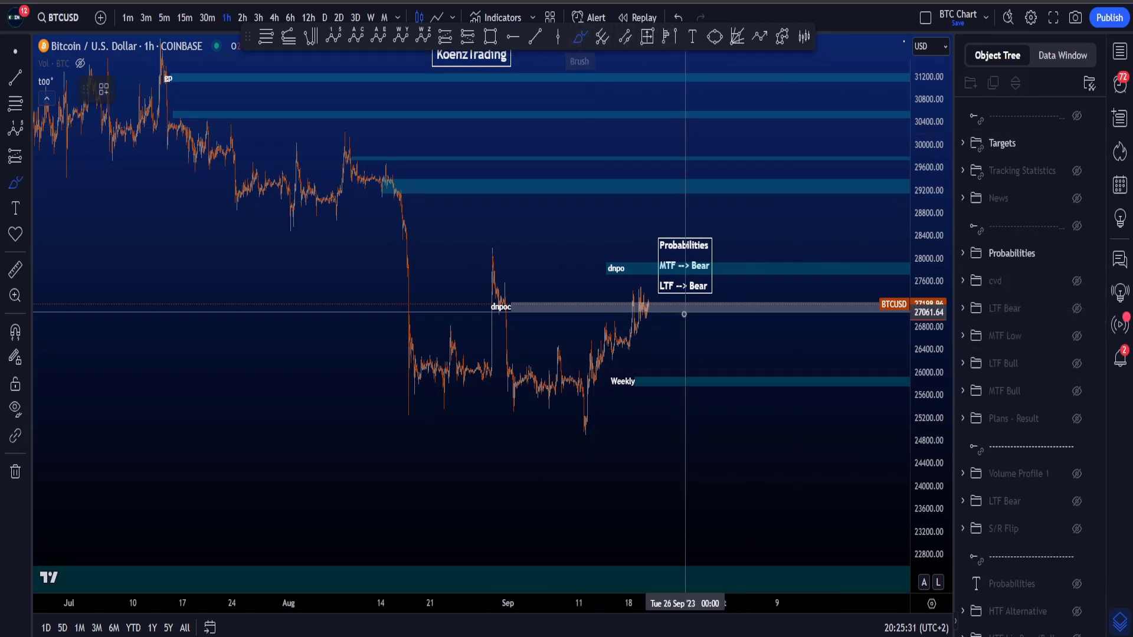
Brush down-up-down projection paths from the late-August high through the early-September lows, undoing each one
mouse_move(484, 259)
mouse_down()
mouse_move(498, 304)
mouse_move(561, 377)
mouse_move(665, 321)
mouse_move(730, 555)
mouse_up()
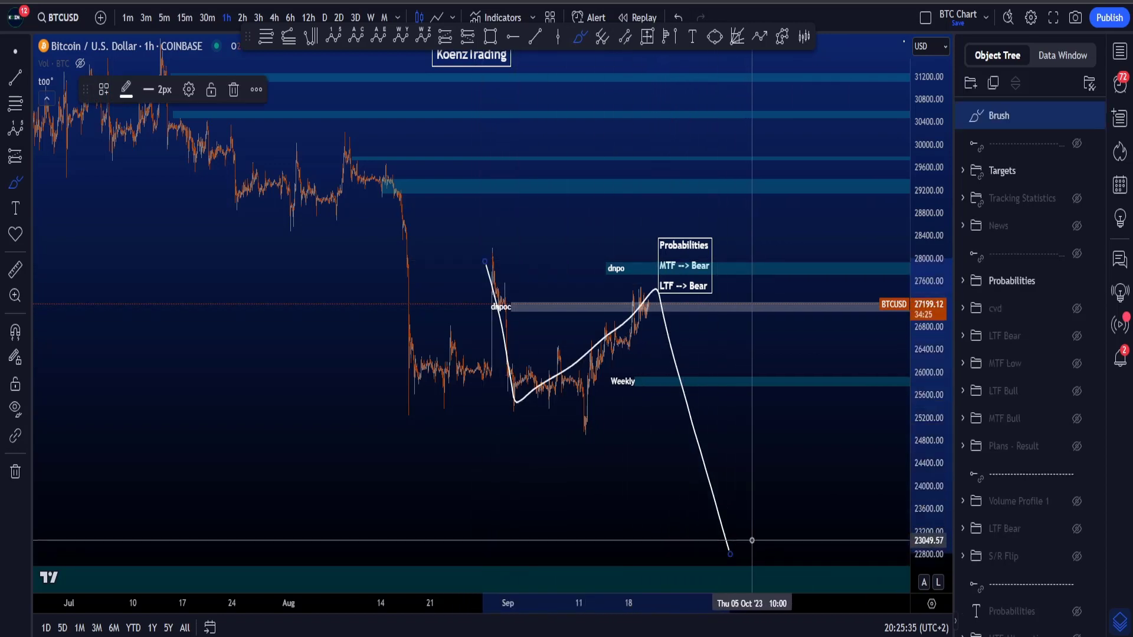
key(ctrl+z)
mouse_move(488, 251)
mouse_down()
mouse_move(512, 250)
mouse_move(523, 391)
mouse_move(665, 410)
mouse_up()
key(ctrl+z)
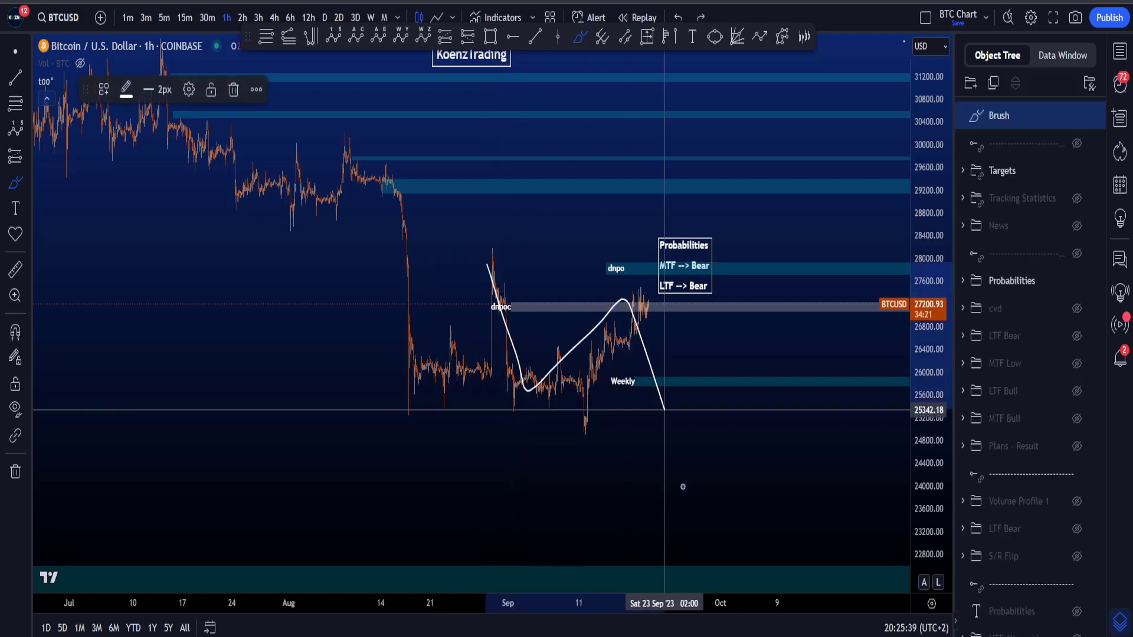
key(ctrl+z)
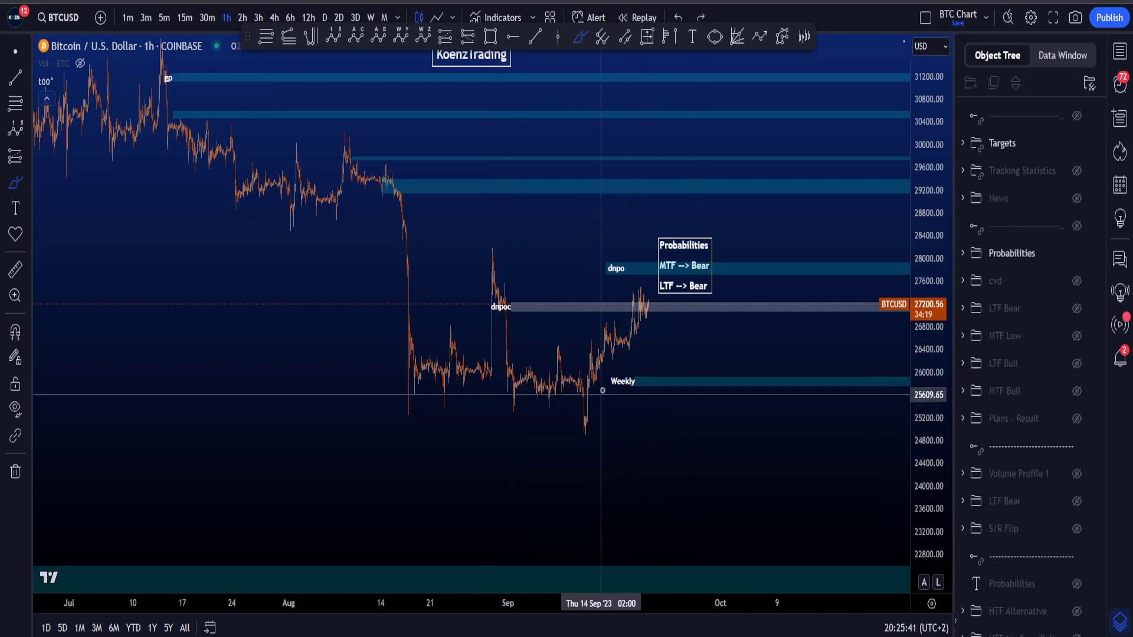
Brush a rising stroke from the mid-September low and a larger down-up-down path from the July high to about 23,000, undoing both
mouse_move(602, 392)
mouse_down()
mouse_move(662, 240)
mouse_move(716, 202)
mouse_up()
key(ctrl+z)
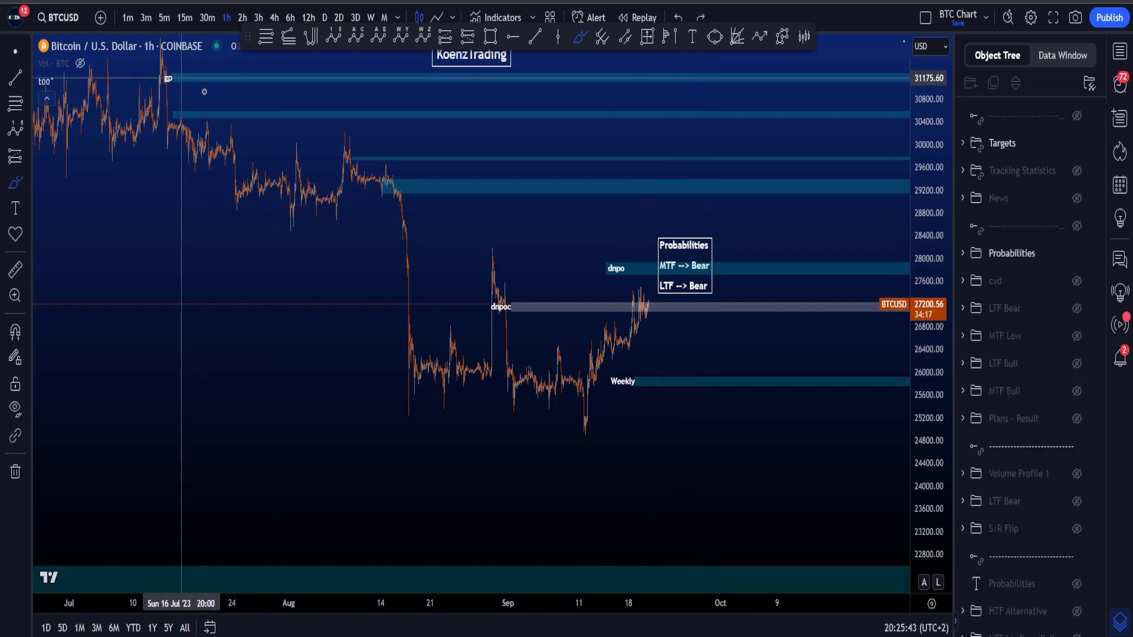
mouse_move(182, 78)
mouse_down()
mouse_move(481, 342)
mouse_move(519, 391)
mouse_move(724, 175)
mouse_move(862, 546)
mouse_up()
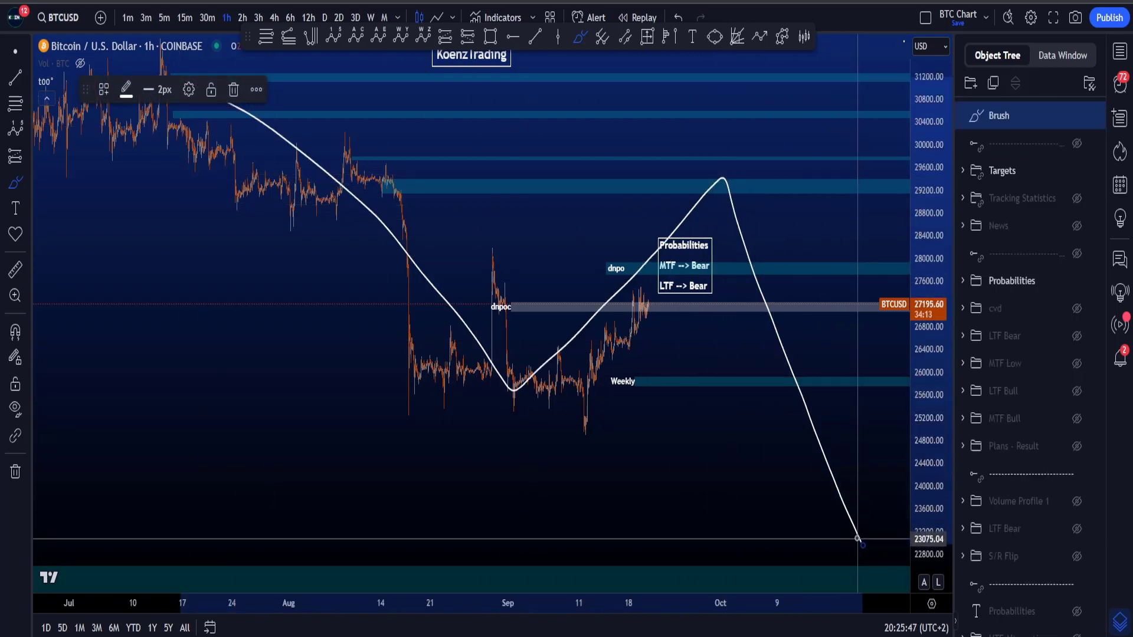
key(ctrl+z)
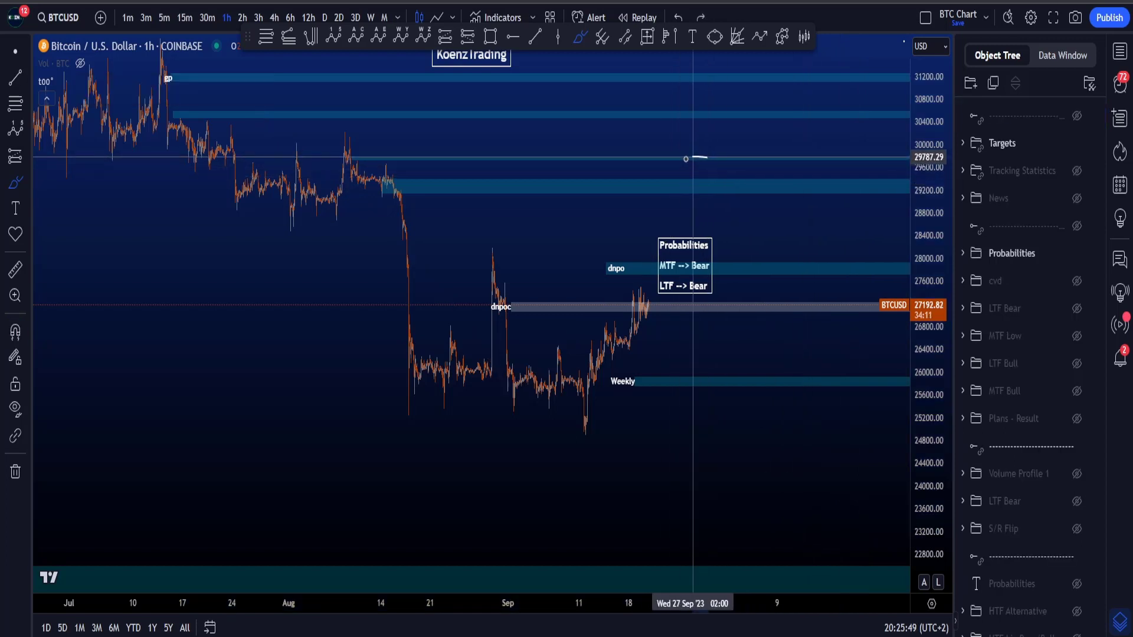
Brush circles around the target zones between about 29,200 and 29,800 and a falling stroke from them, and undo the marks
mouse_move(688, 156)
mouse_down()
mouse_move(713, 185)
mouse_move(670, 159)
mouse_move(728, 190)
mouse_move(685, 155)
mouse_up()
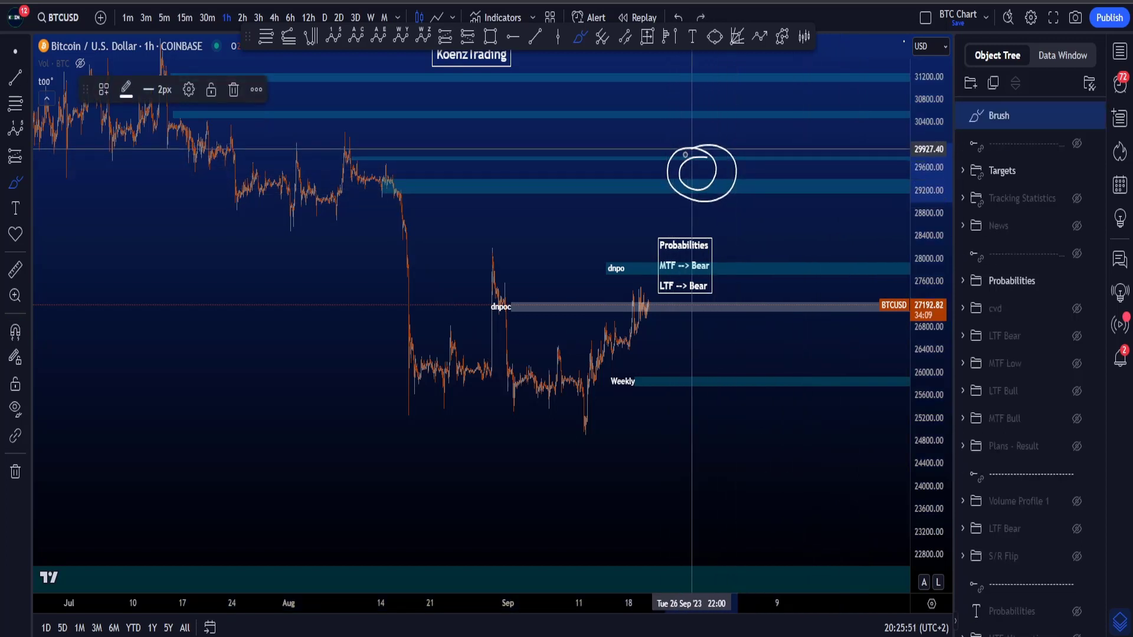
mouse_move(704, 192)
mouse_down()
mouse_move(733, 177)
mouse_move(862, 467)
mouse_up()
key(ctrl+z)
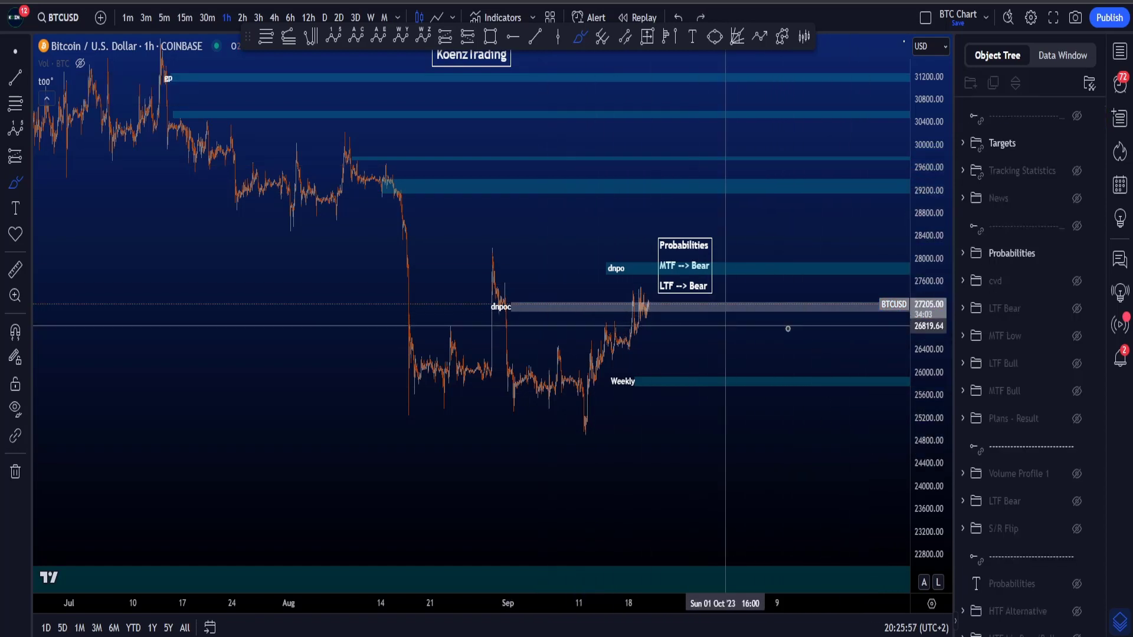
Show the LTF Bear drawing group with its ABC wave labels, and brush temporary marks from the late-August high, undoing them
scroll(787, 329, up, 3)
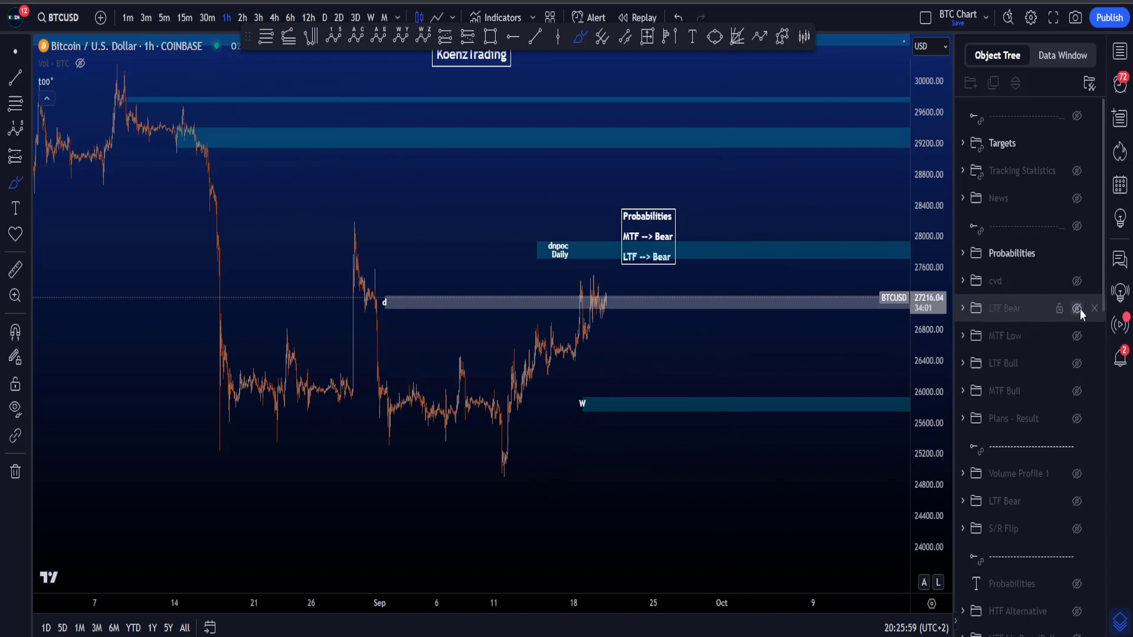
mouse_move(368, 236)
mouse_down()
mouse_move(400, 436)
mouse_move(600, 270)
mouse_move(731, 622)
mouse_up()
key(ctrl+z)
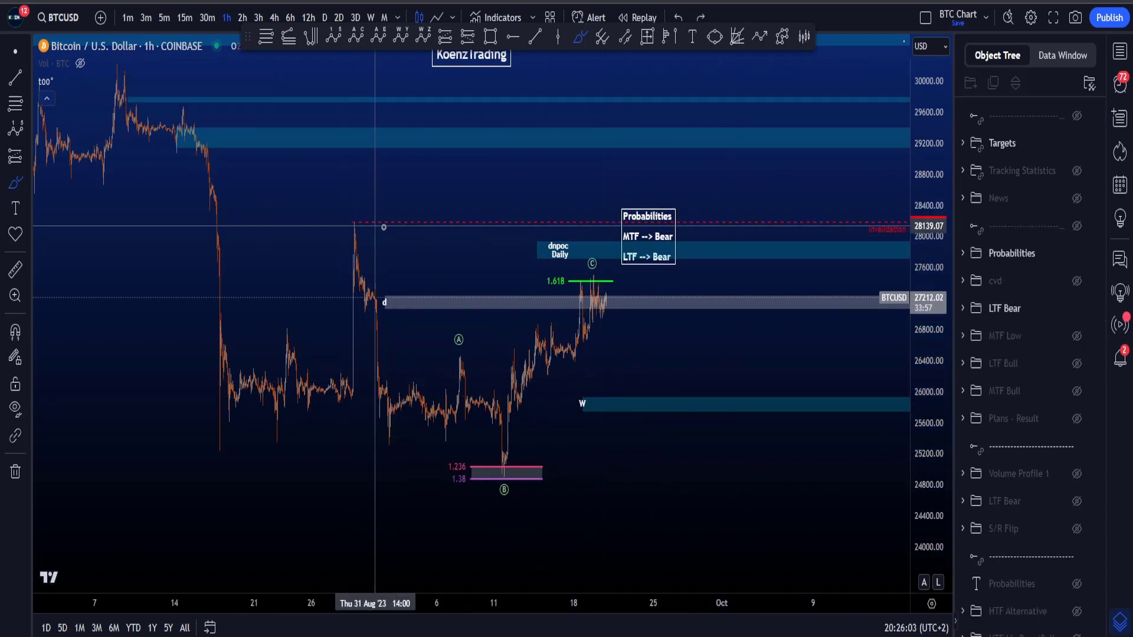
drag(376, 219, 341, 225)
key(ctrl+z)
key(ctrl+z)
Brush a large projection path from the July high down to the target zone near 22,500, and undo it
scroll(857, 406, down, 2)
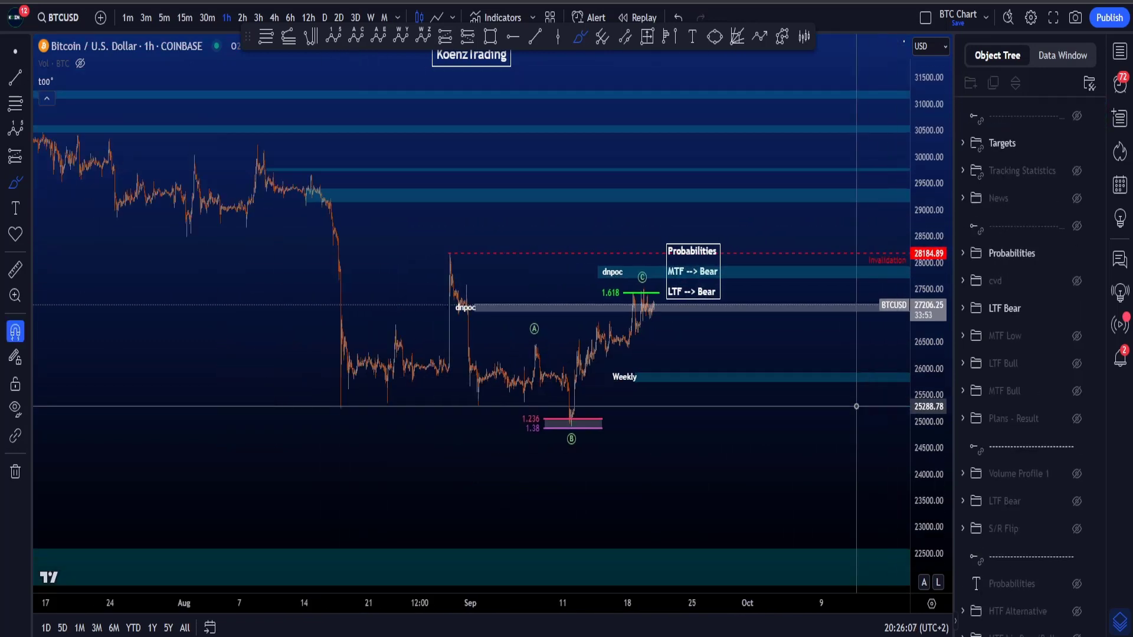
scroll(848, 374, down, 2)
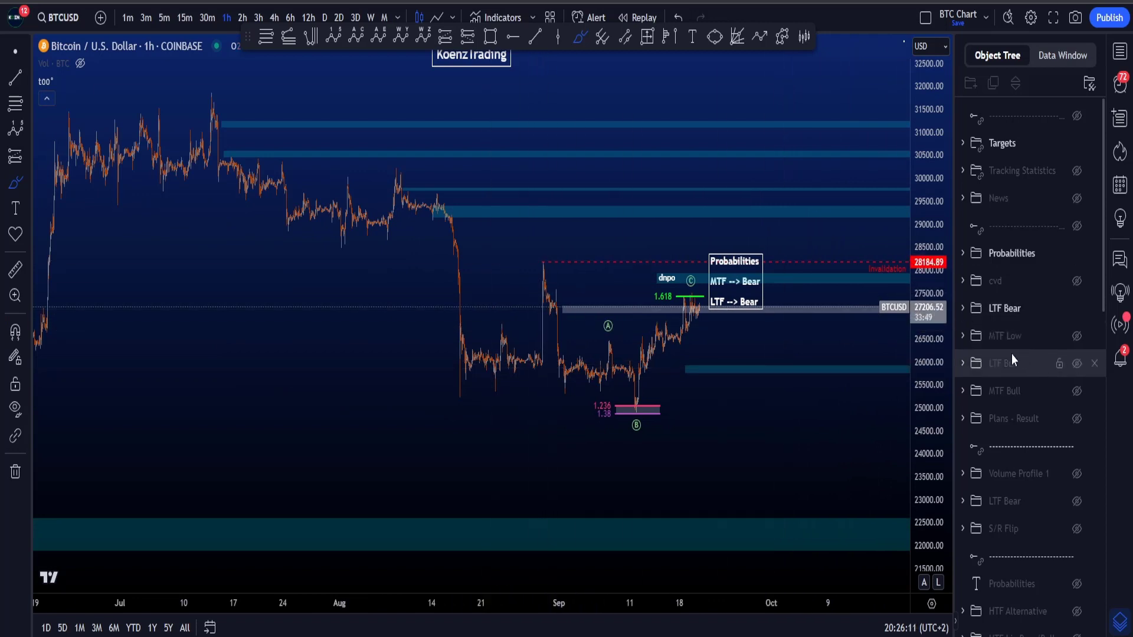
mouse_move(218, 106)
mouse_down()
mouse_move(509, 360)
mouse_move(559, 384)
mouse_move(764, 199)
mouse_move(909, 522)
mouse_up()
key(ctrl+z)
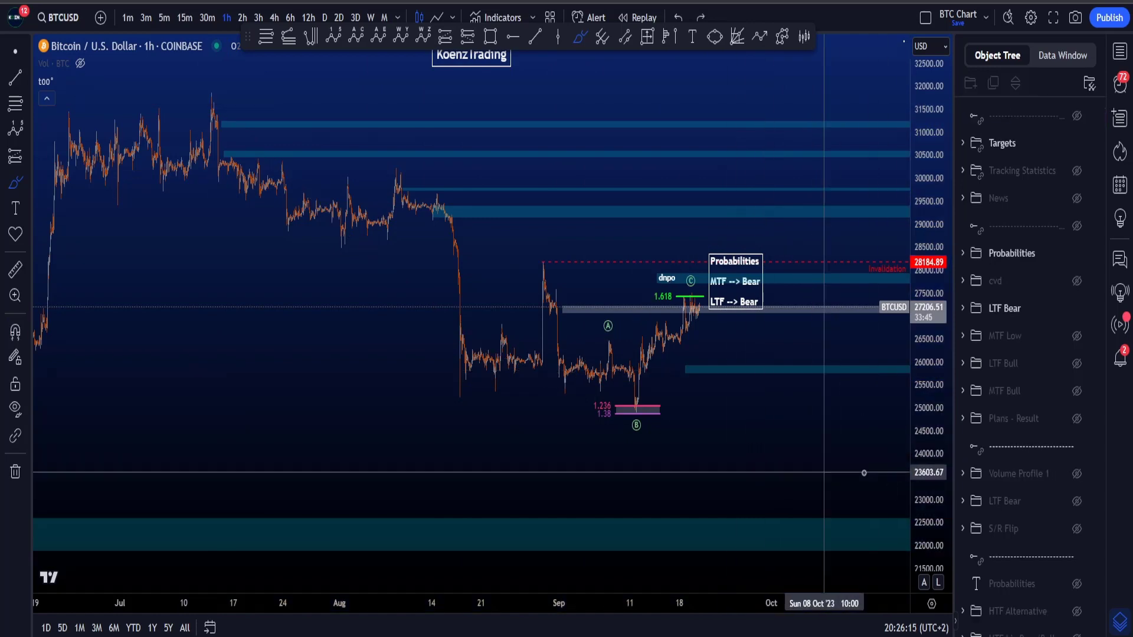
scroll(749, 401, up, 3)
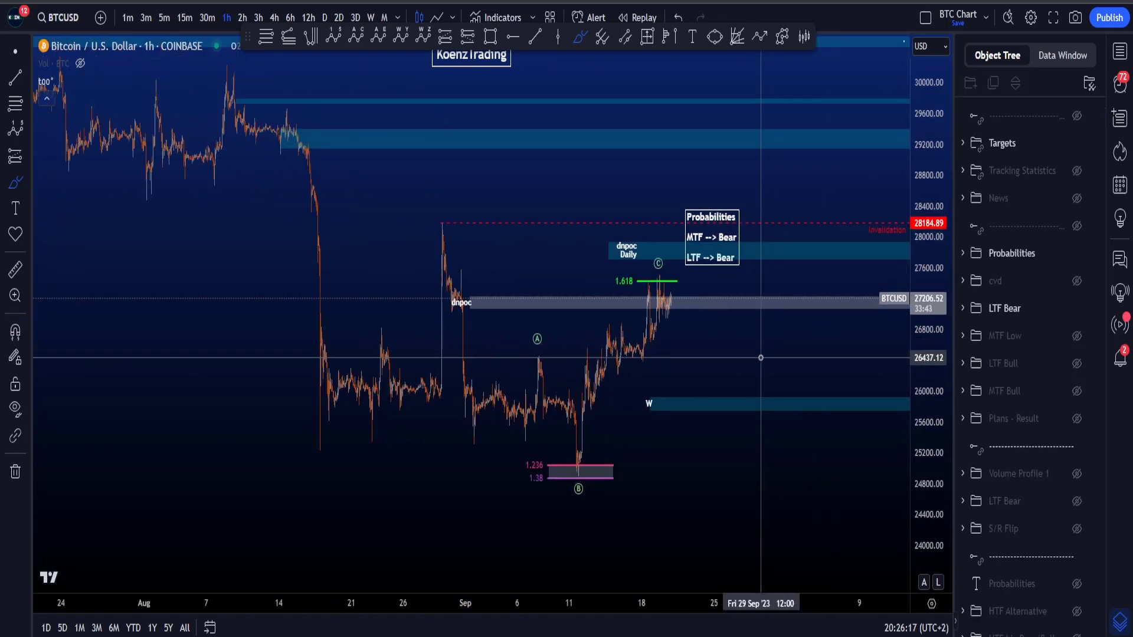